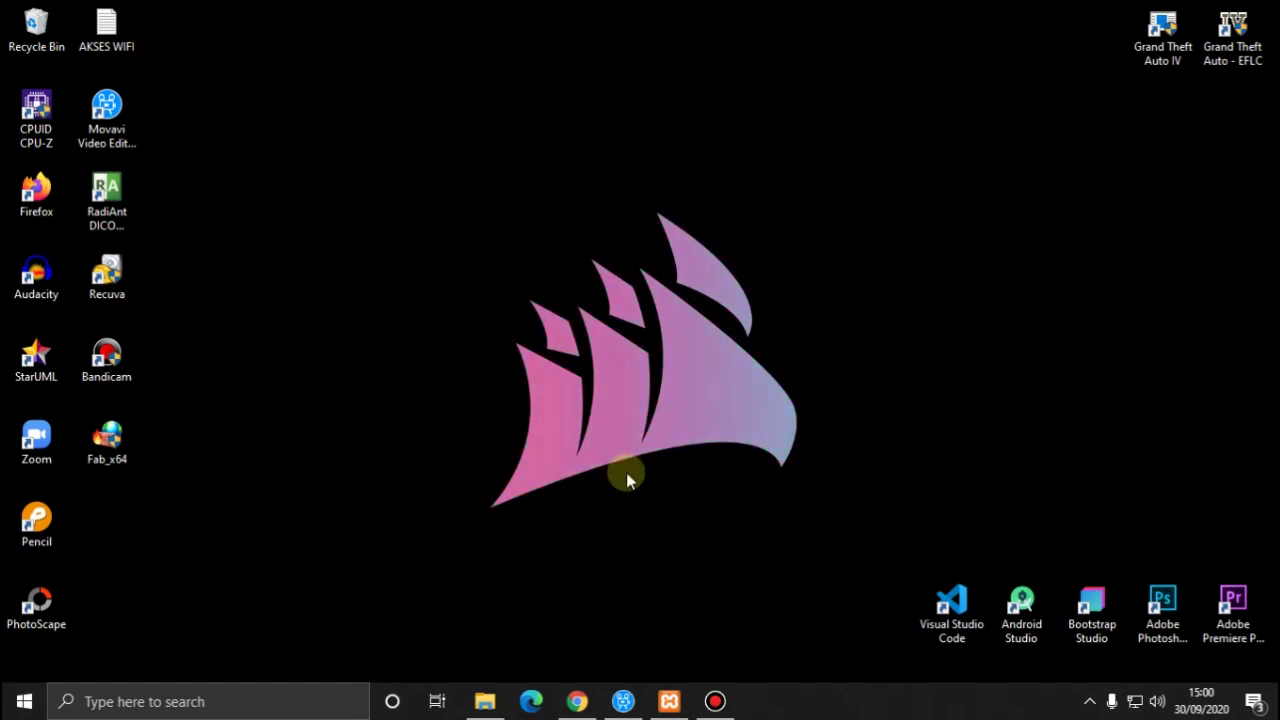
In Chrome, switch to the 19ADM blog tab and load more older posts.
left_click(578, 702)
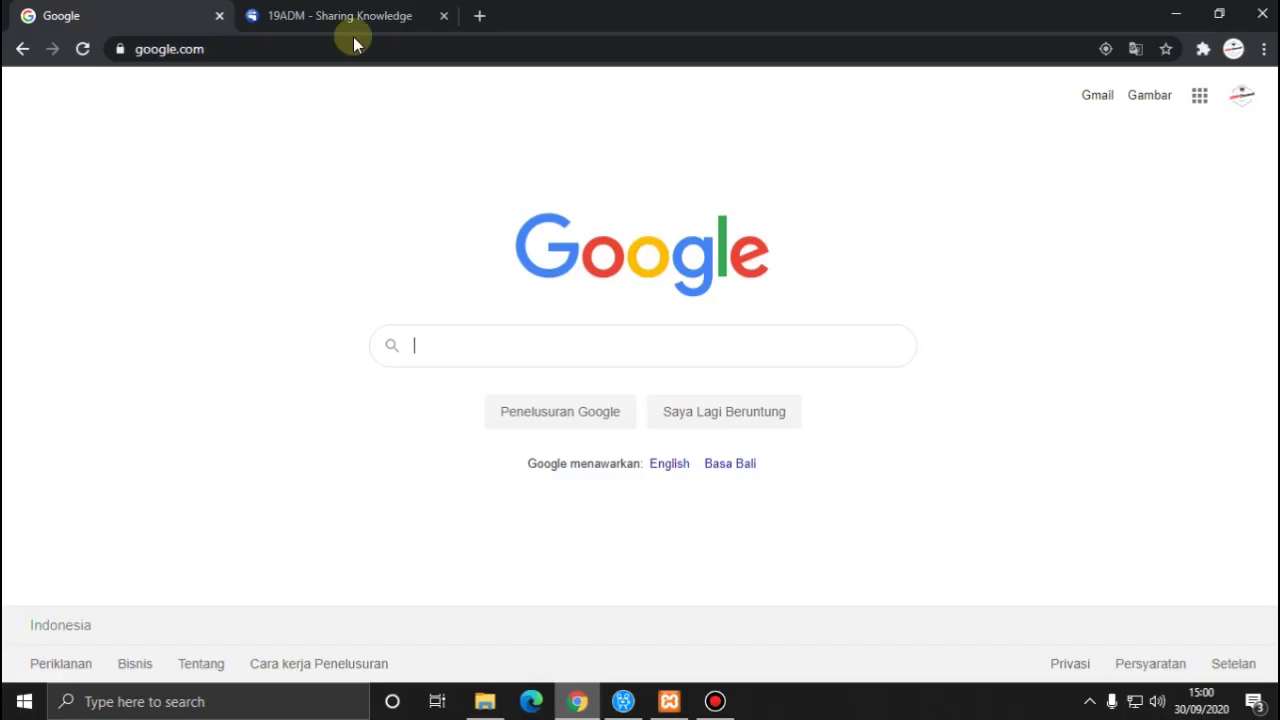
key("ctrl+Tab")
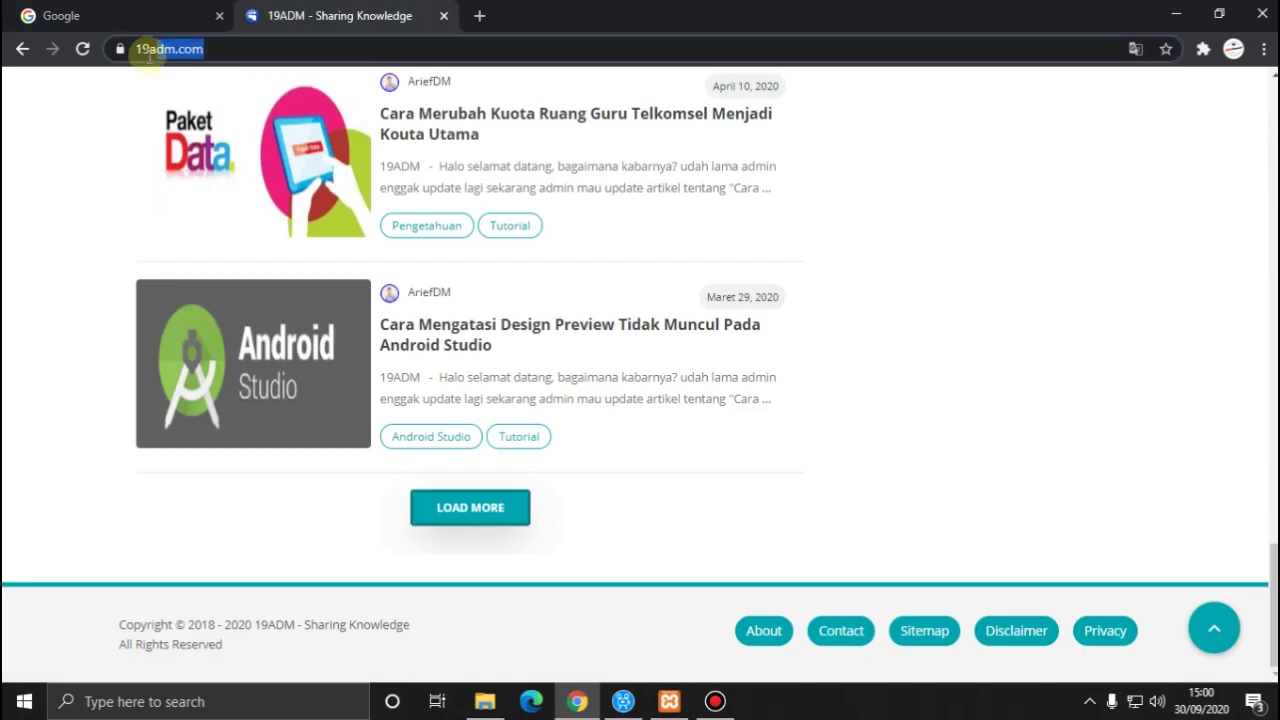
left_click(140, 48)
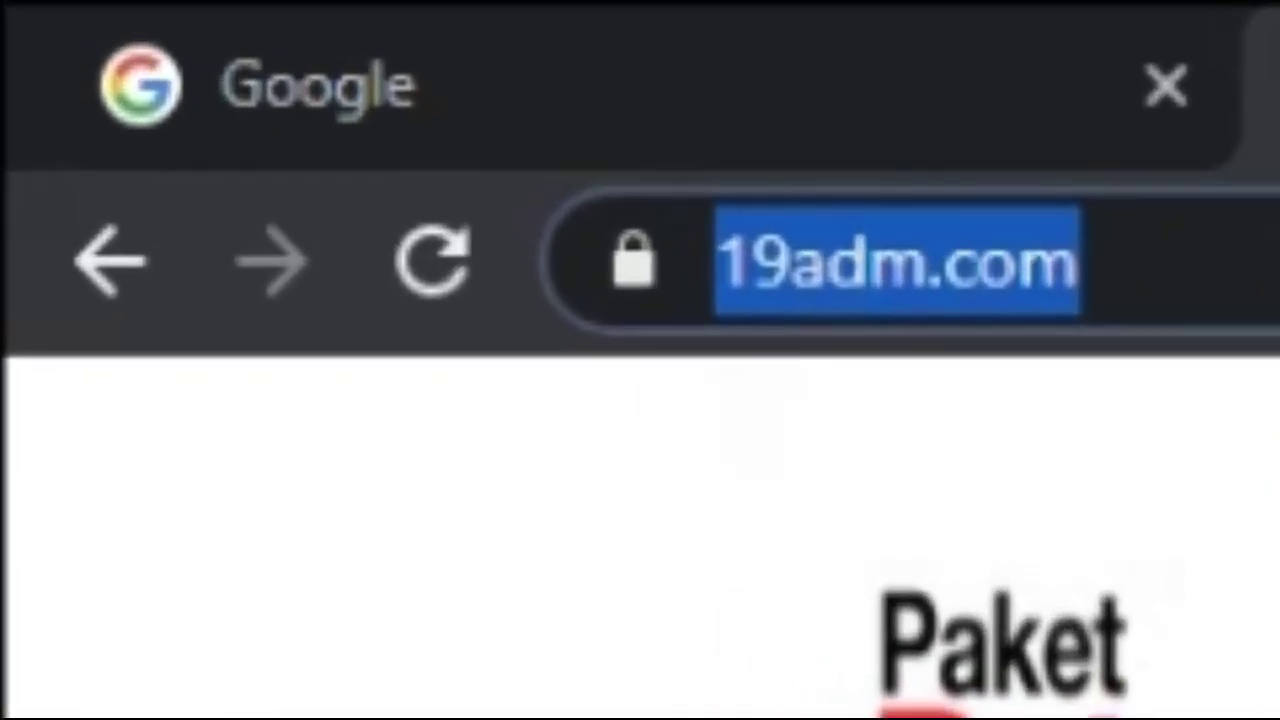
scroll(834, 280, "up", 5)
scroll(646, 417, "down", 5)
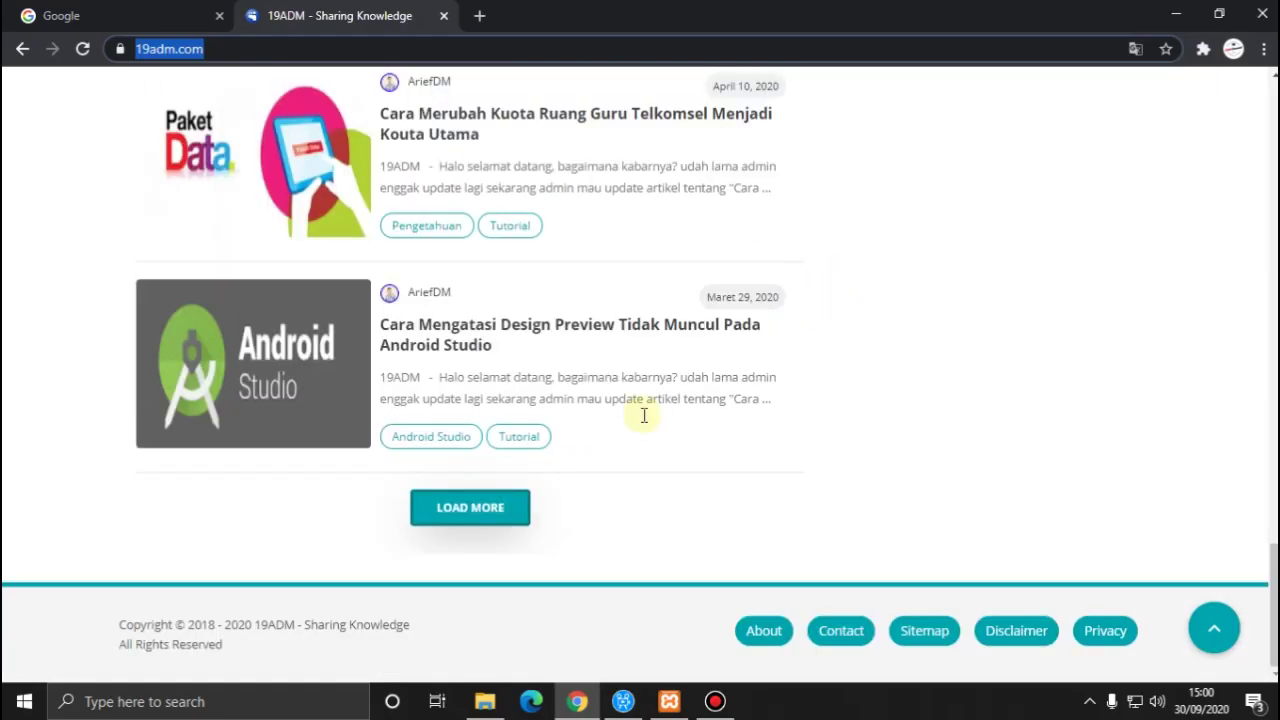
left_click(512, 517)
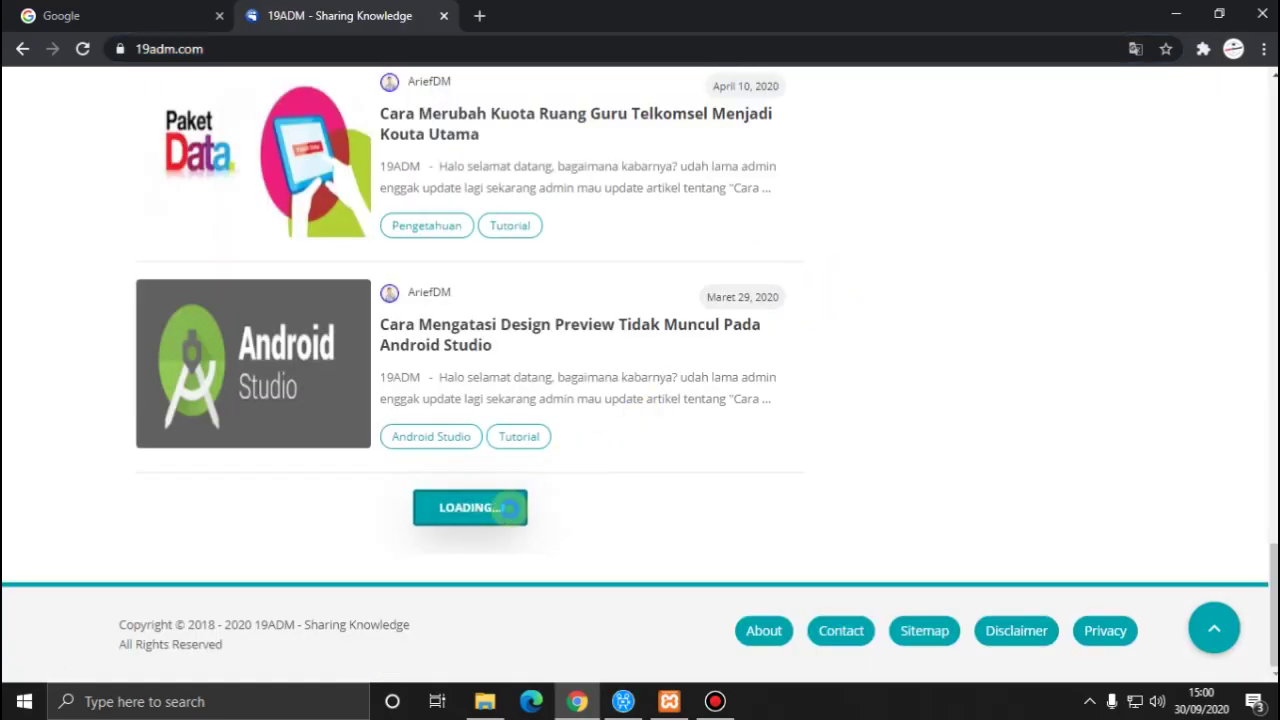
Open the XAMPP installation post in a new tab and view it.
scroll(549, 434, "down", 4)
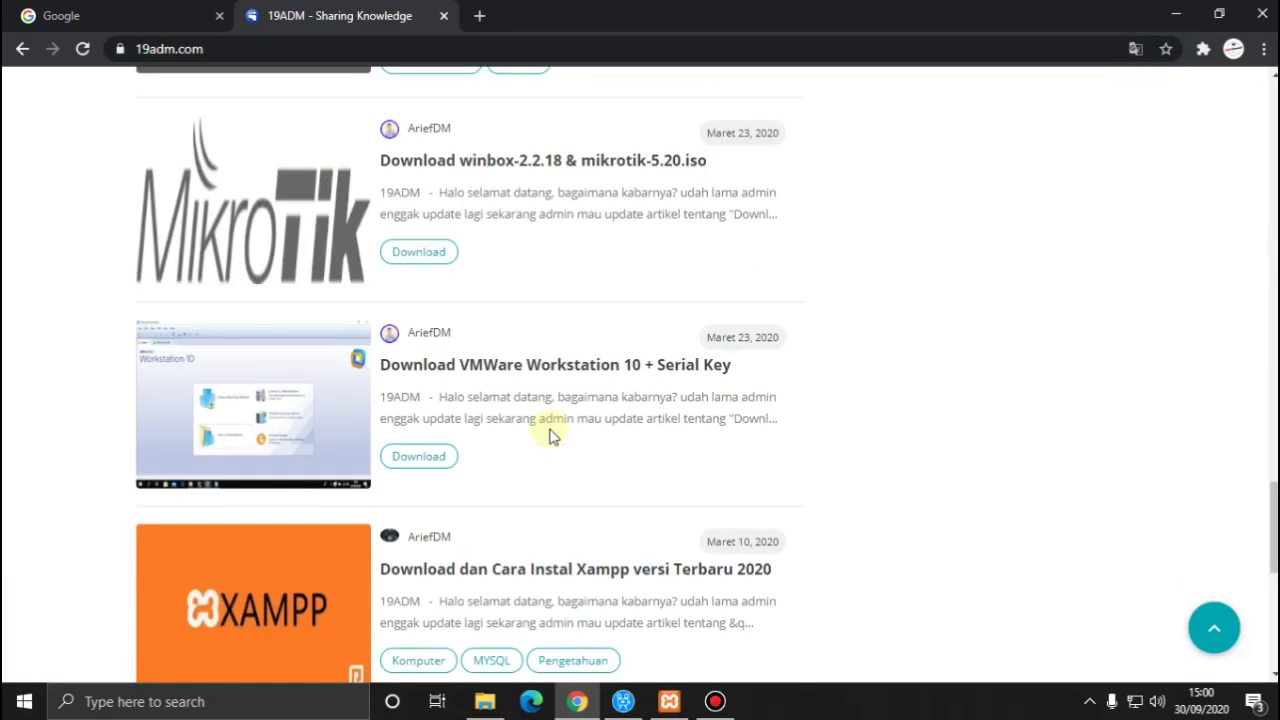
scroll(553, 435, "down", 2)
scroll(549, 434, "down", 1)
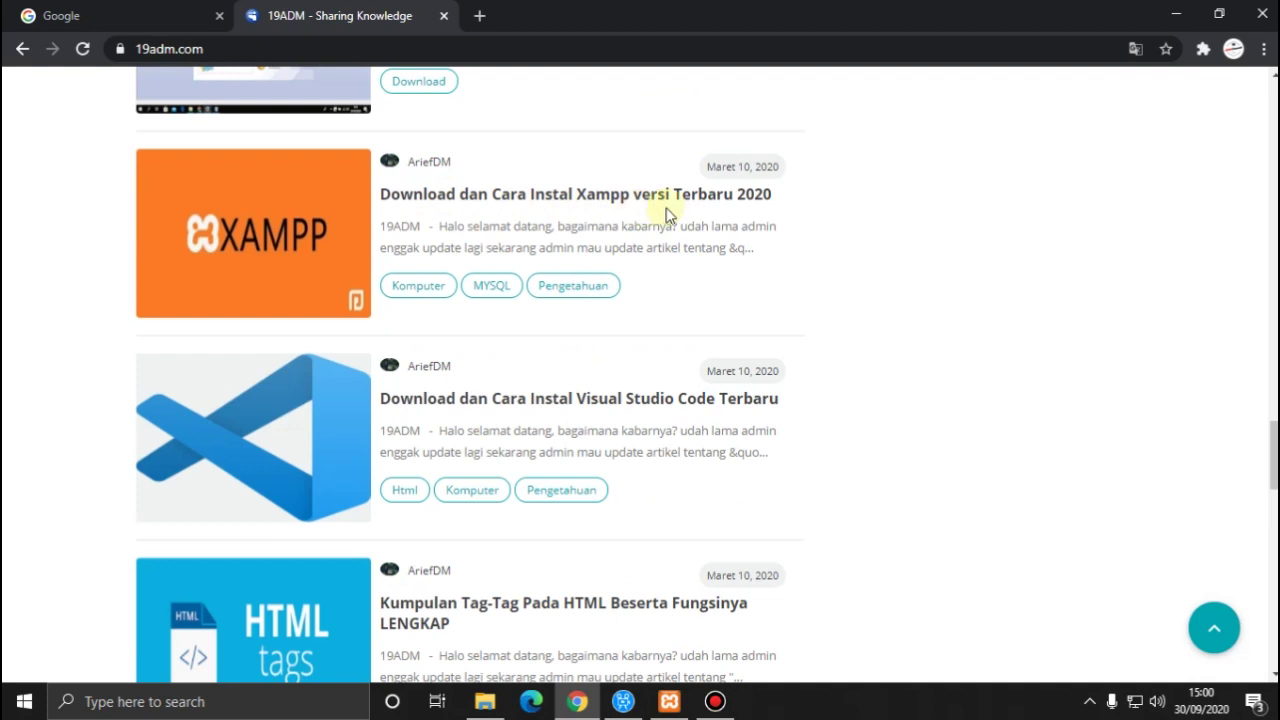
right_click(484, 200)
left_click(556, 202)
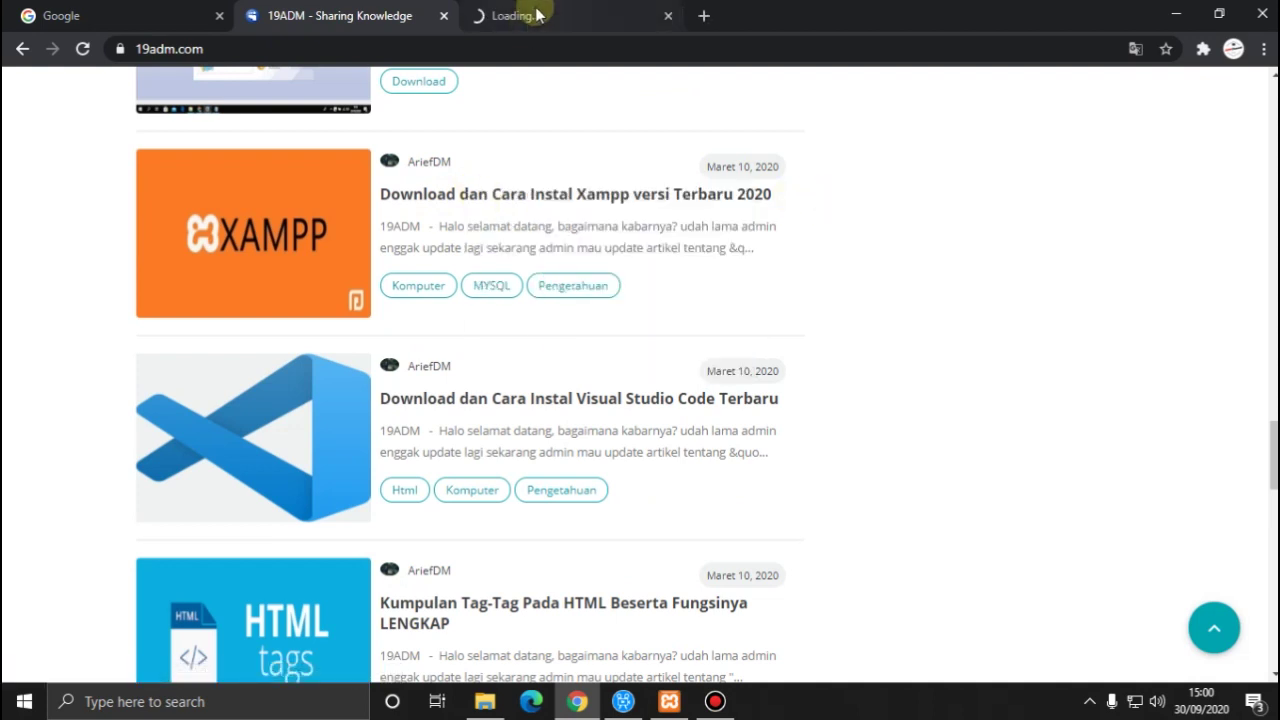
left_click(538, 14)
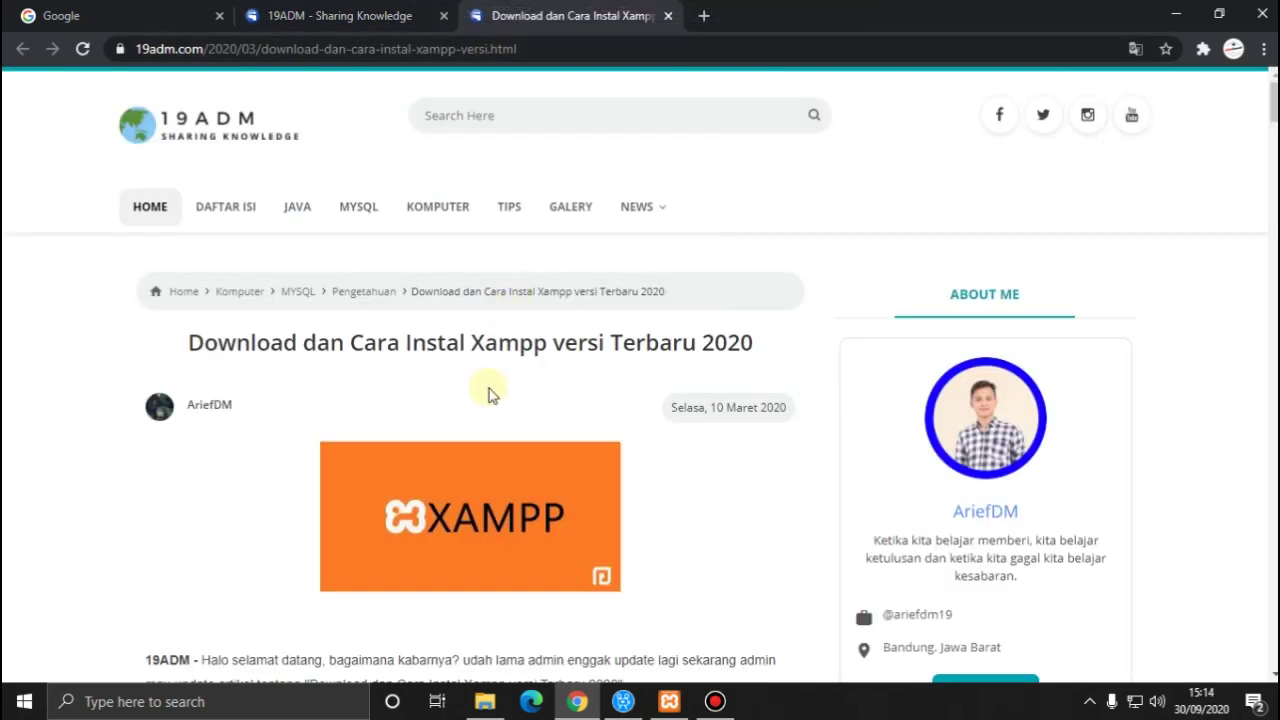
Scroll through the XAMPP article's installation steps down to the Finish/Control Panel screenshot.
scroll(486, 366, "down", 3)
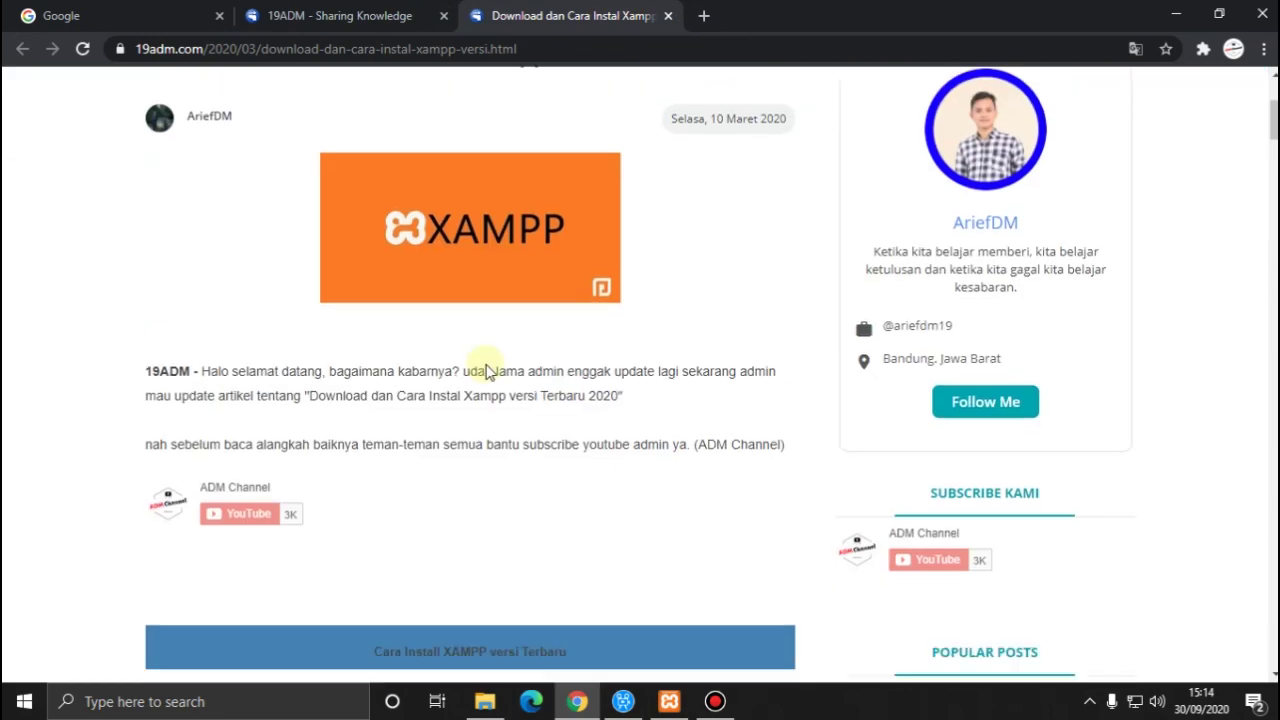
scroll(482, 366, "down", 5)
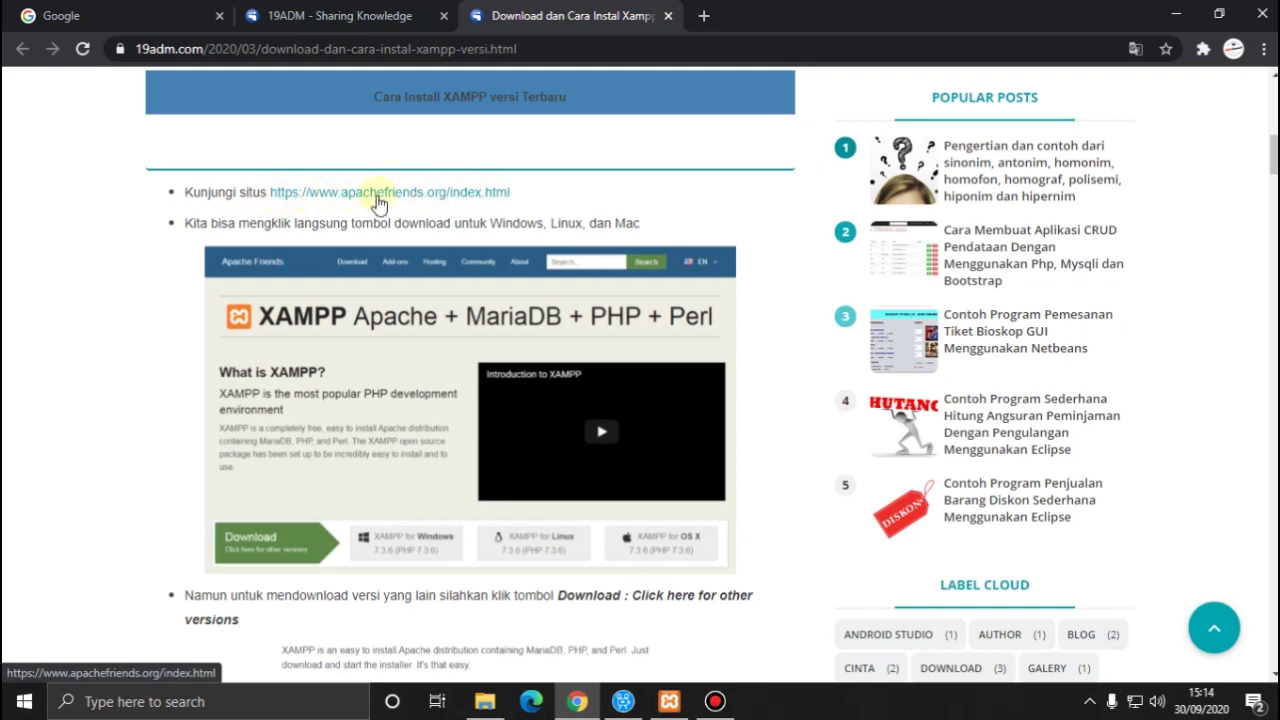
scroll(335, 298, "down", 2)
scroll(334, 320, "up", 1)
scroll(335, 322, "up", 1)
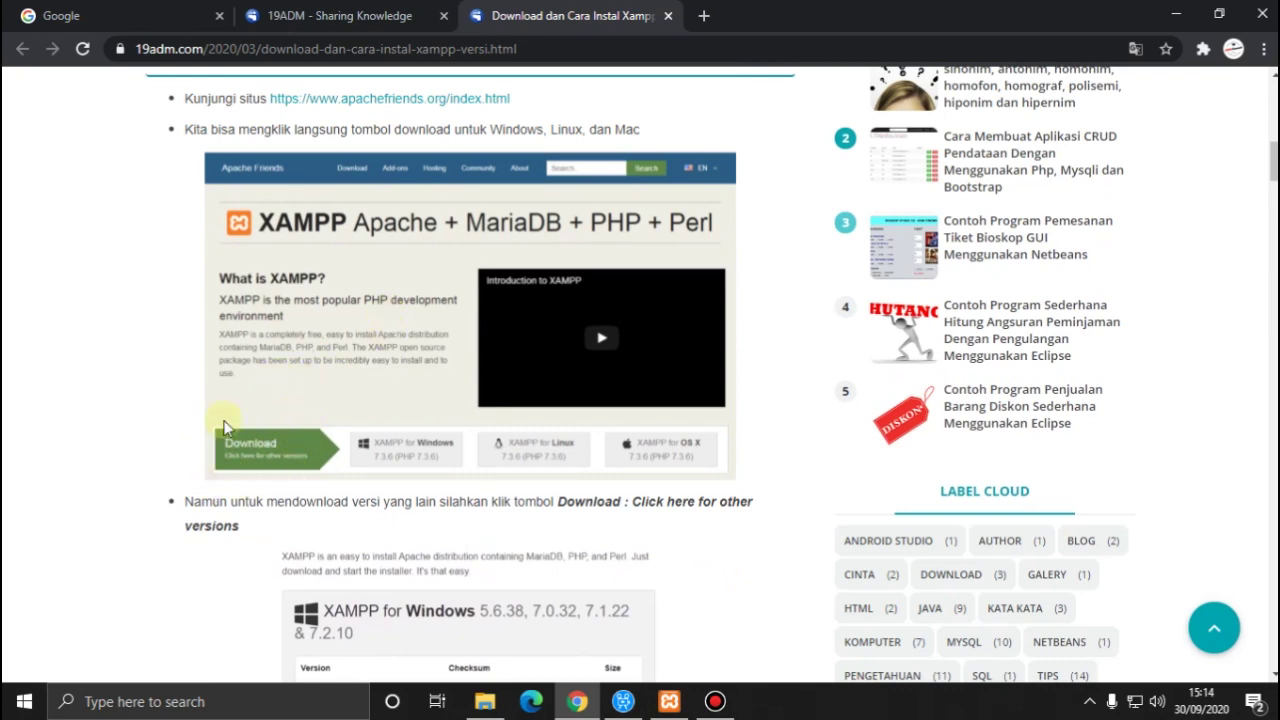
scroll(238, 437, "down", 2)
scroll(431, 466, "down", 2)
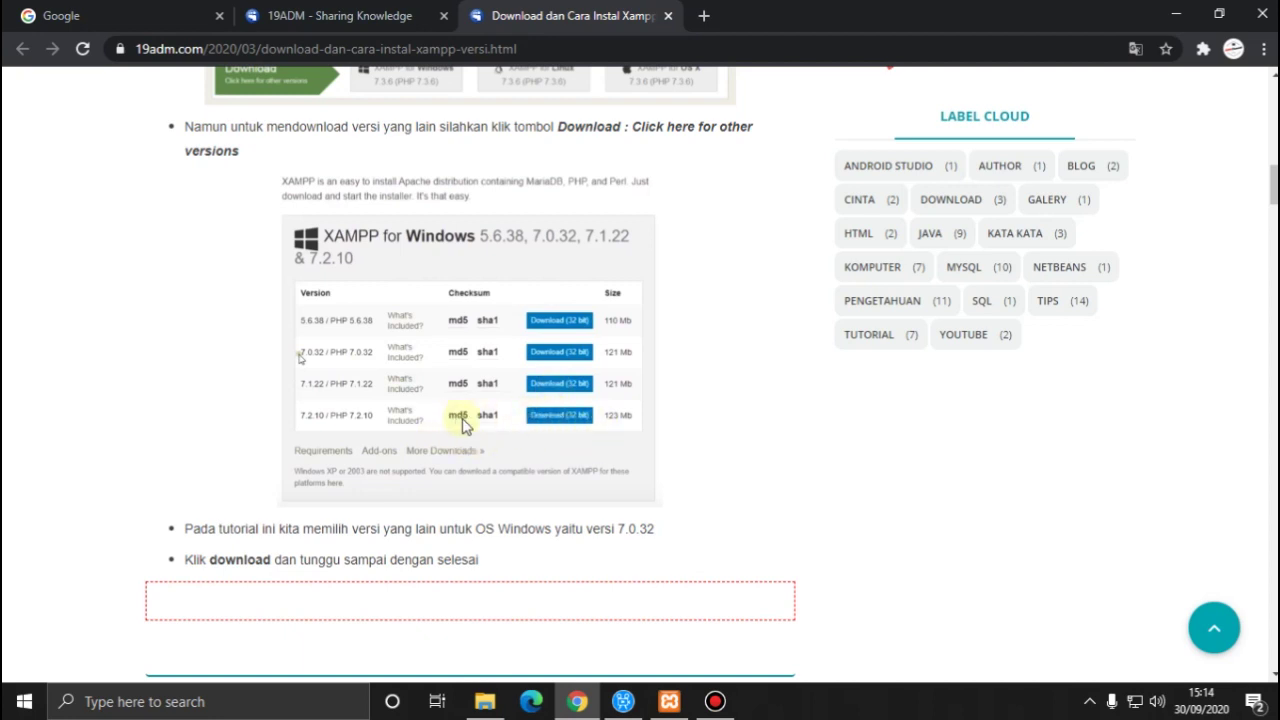
scroll(478, 403, "down", 1)
scroll(478, 403, "down", 2)
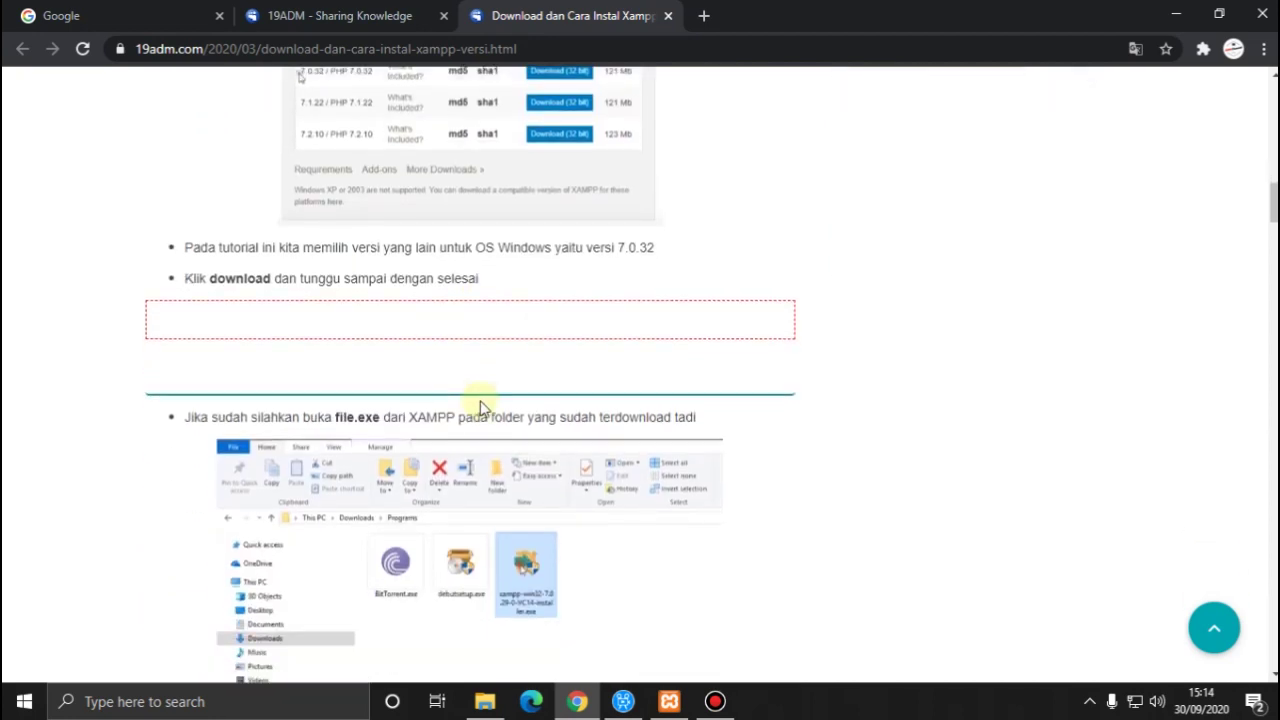
scroll(480, 405, "down", 3)
scroll(460, 400, "down", 1)
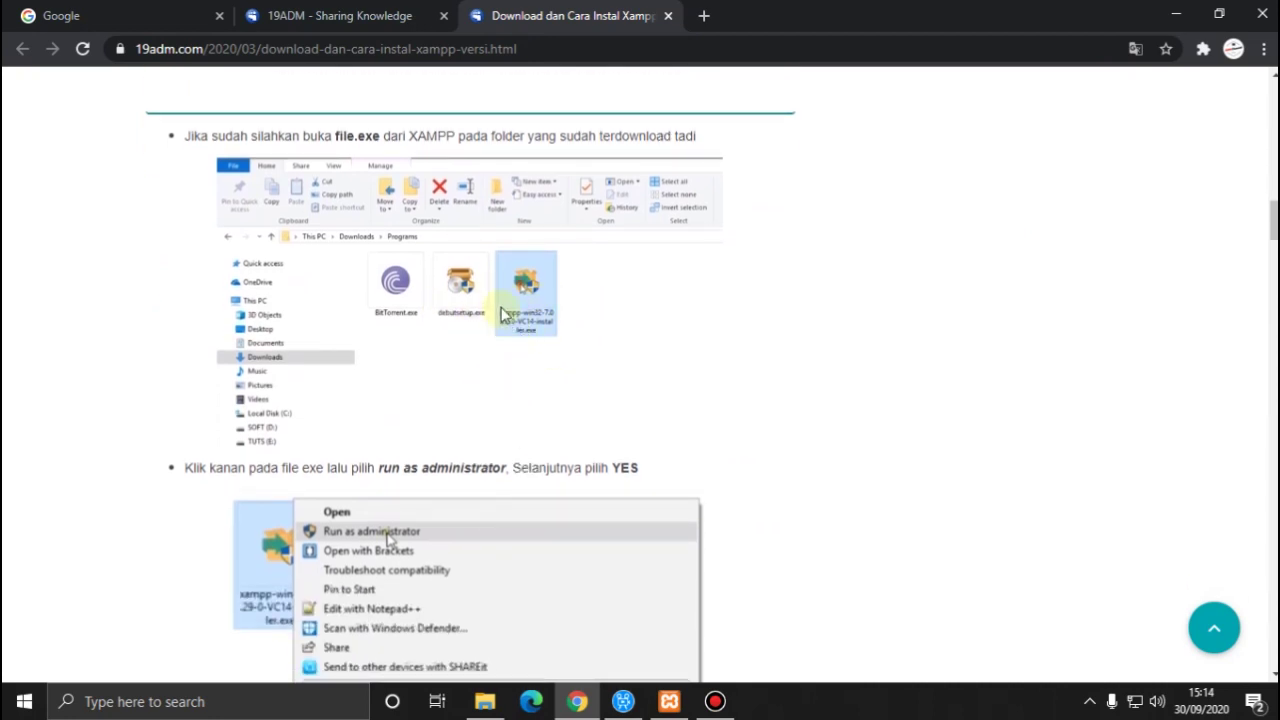
scroll(443, 363, "down", 1)
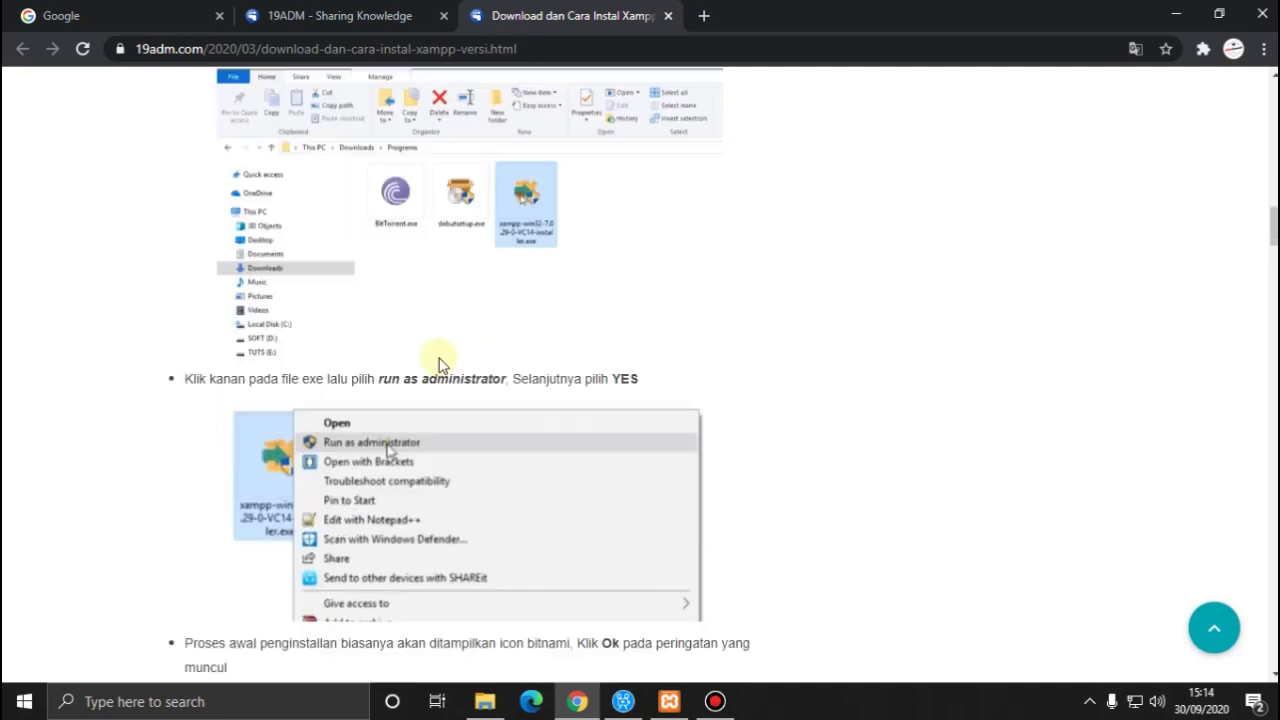
scroll(421, 378, "down", 1)
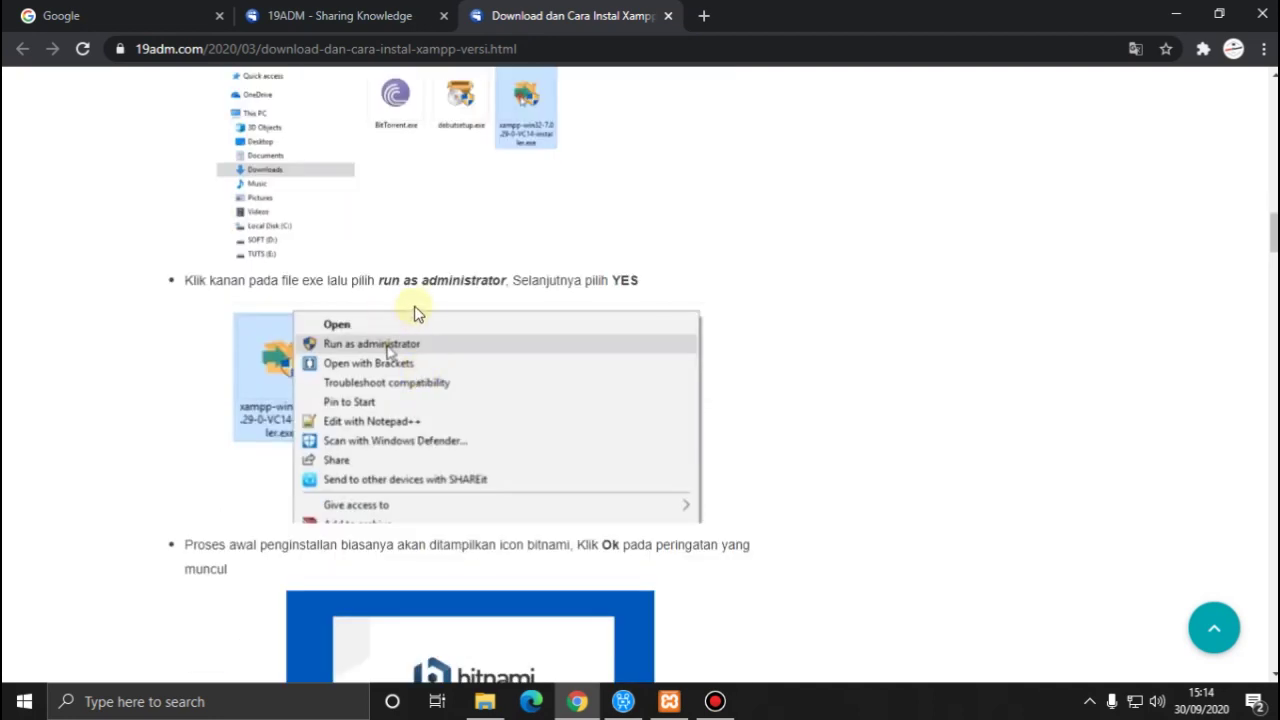
scroll(431, 378, "down", 1)
scroll(431, 378, "down", 1)
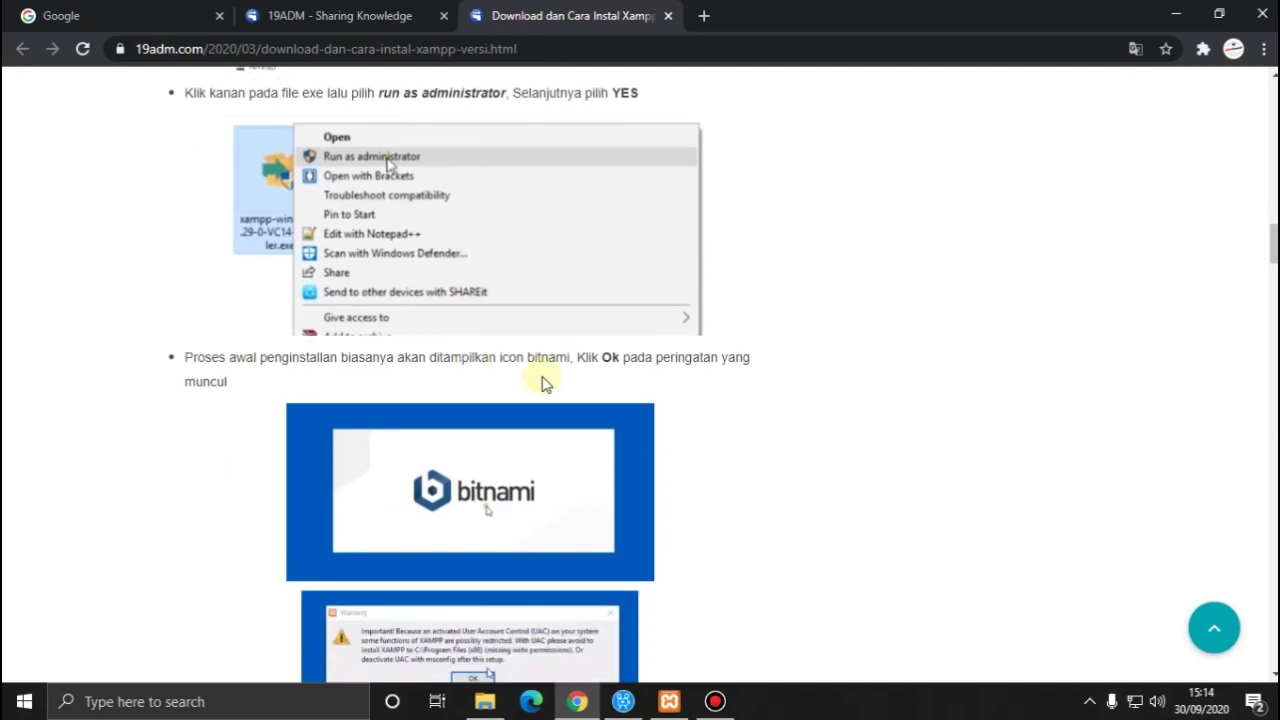
scroll(560, 375, "down", 1)
scroll(483, 490, "down", 1)
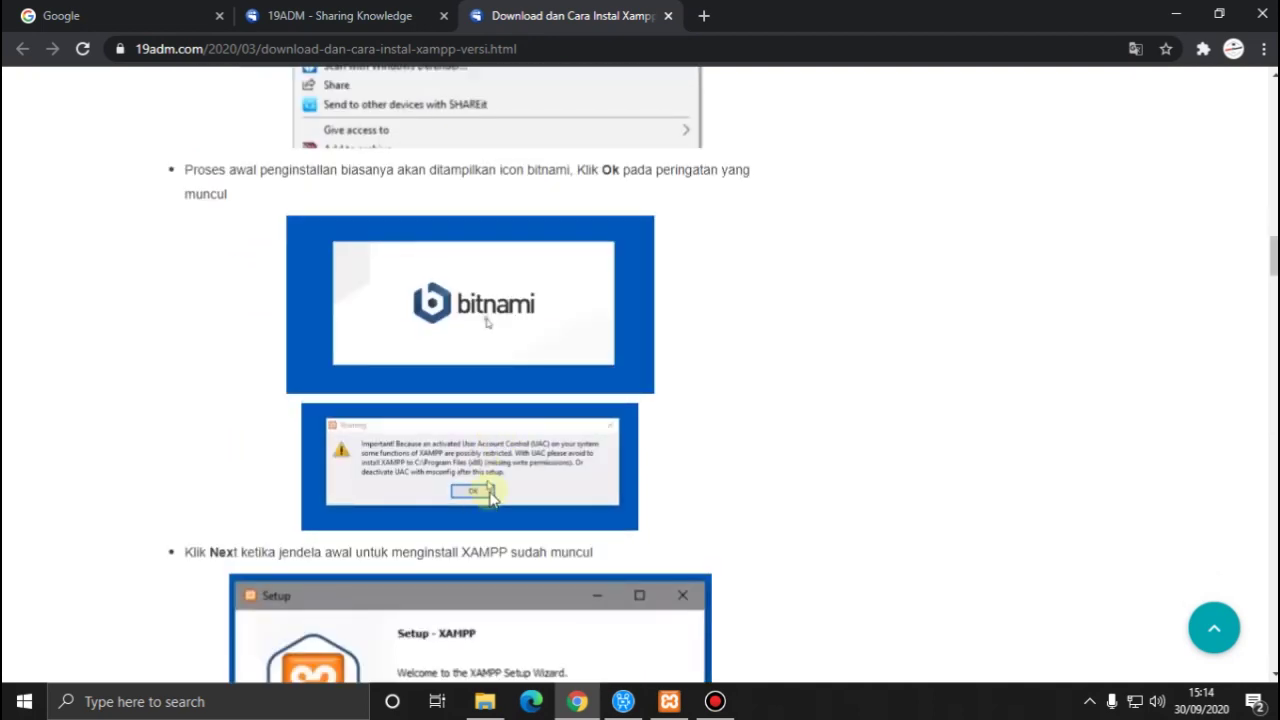
scroll(483, 474, "down", 1)
scroll(483, 474, "down", 1)
scroll(500, 486, "down", 1)
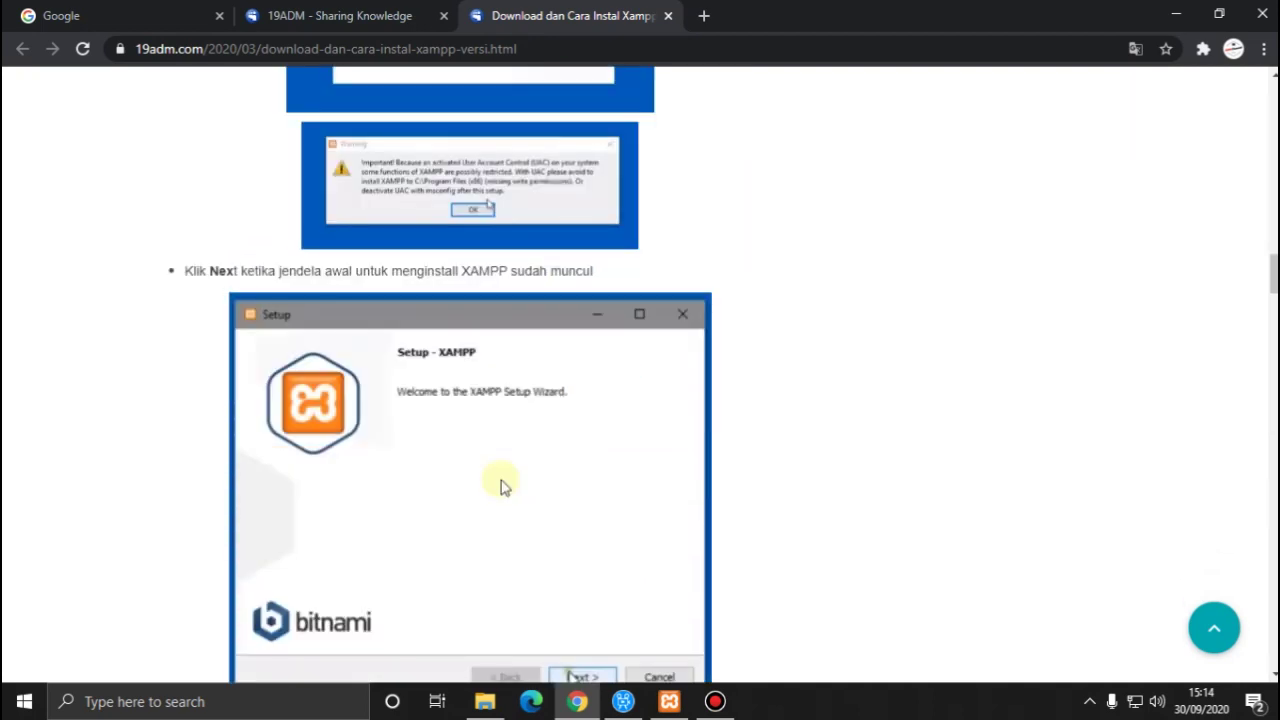
scroll(503, 486, "down", 1)
scroll(495, 450, "down", 1)
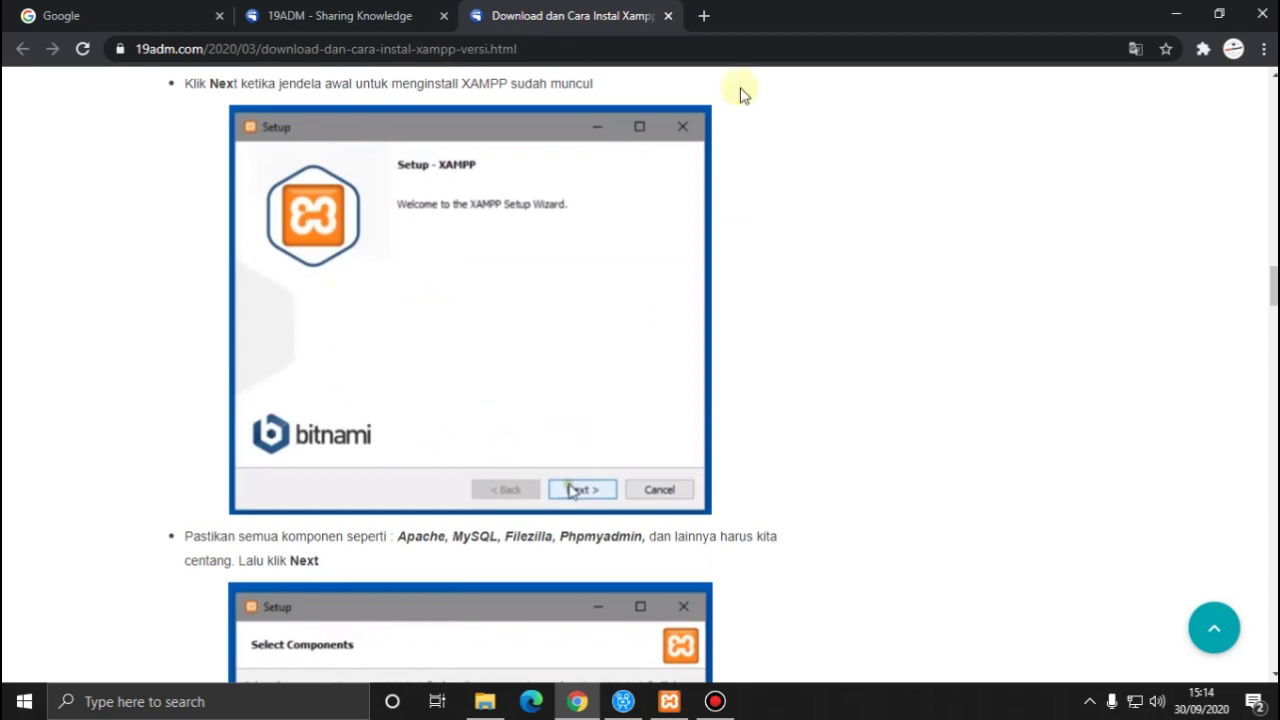
scroll(560, 500, "down", 2)
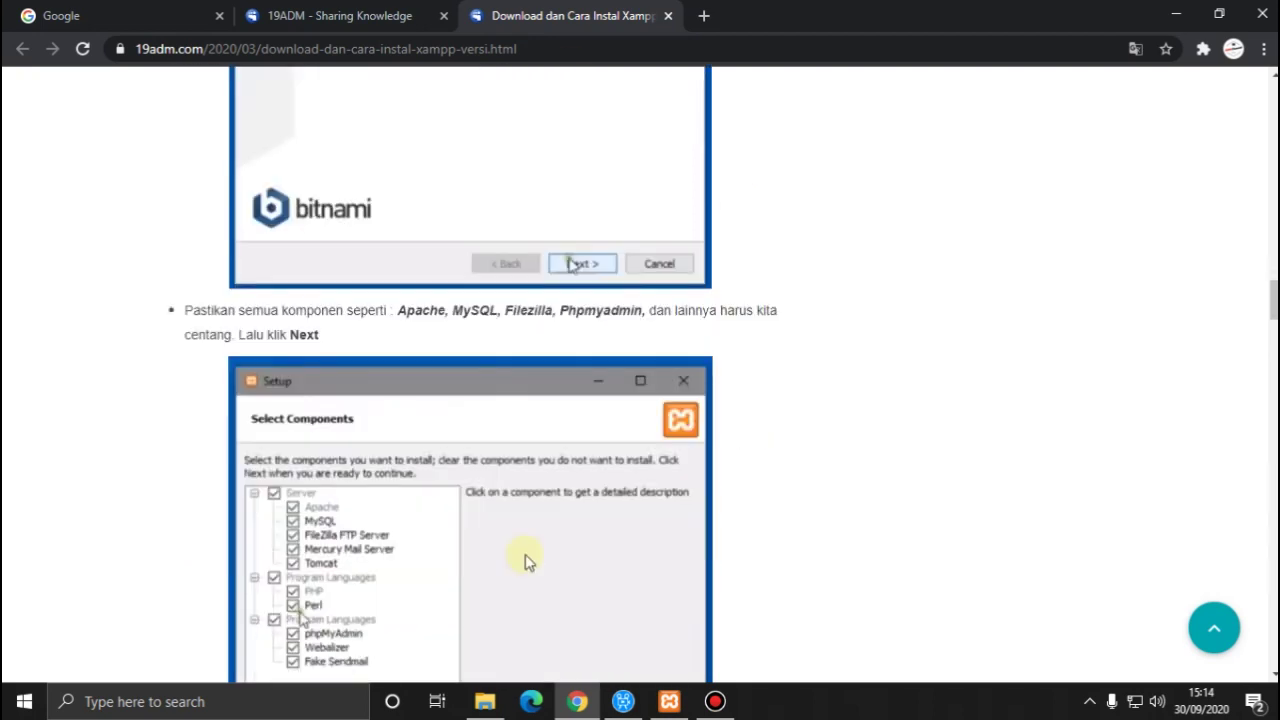
scroll(528, 562, "down", 1)
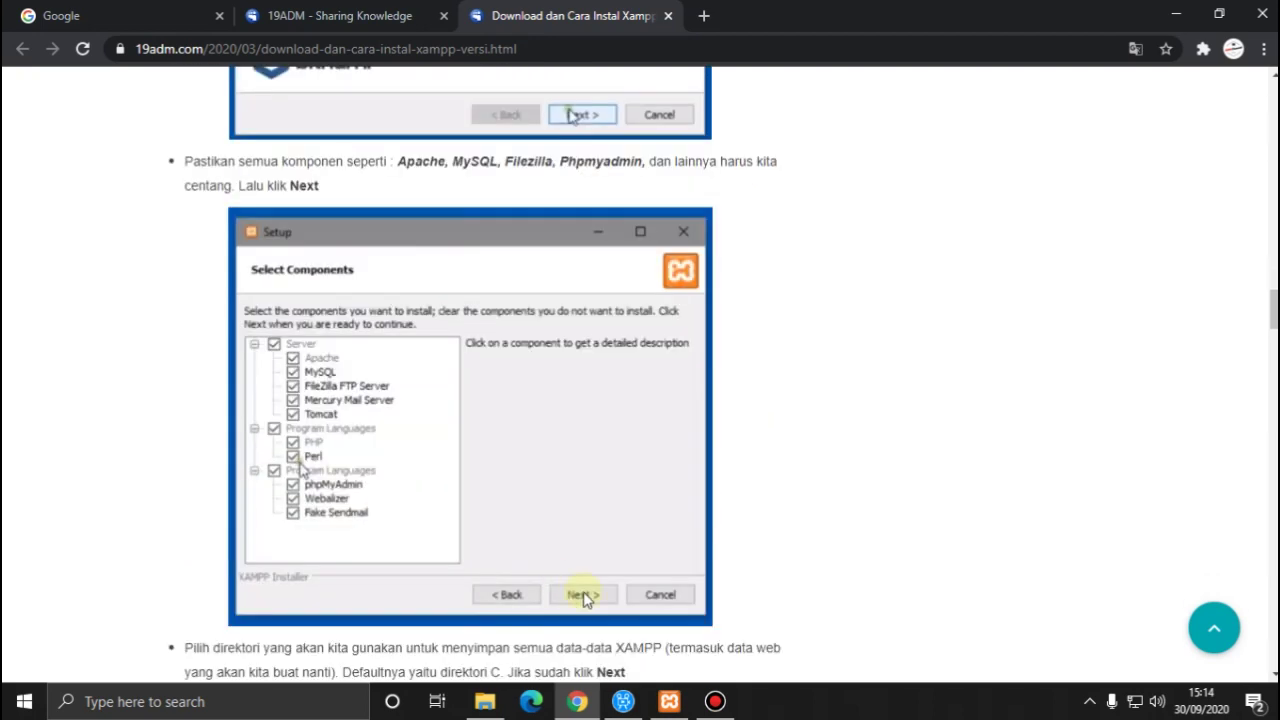
scroll(583, 557, "down", 5)
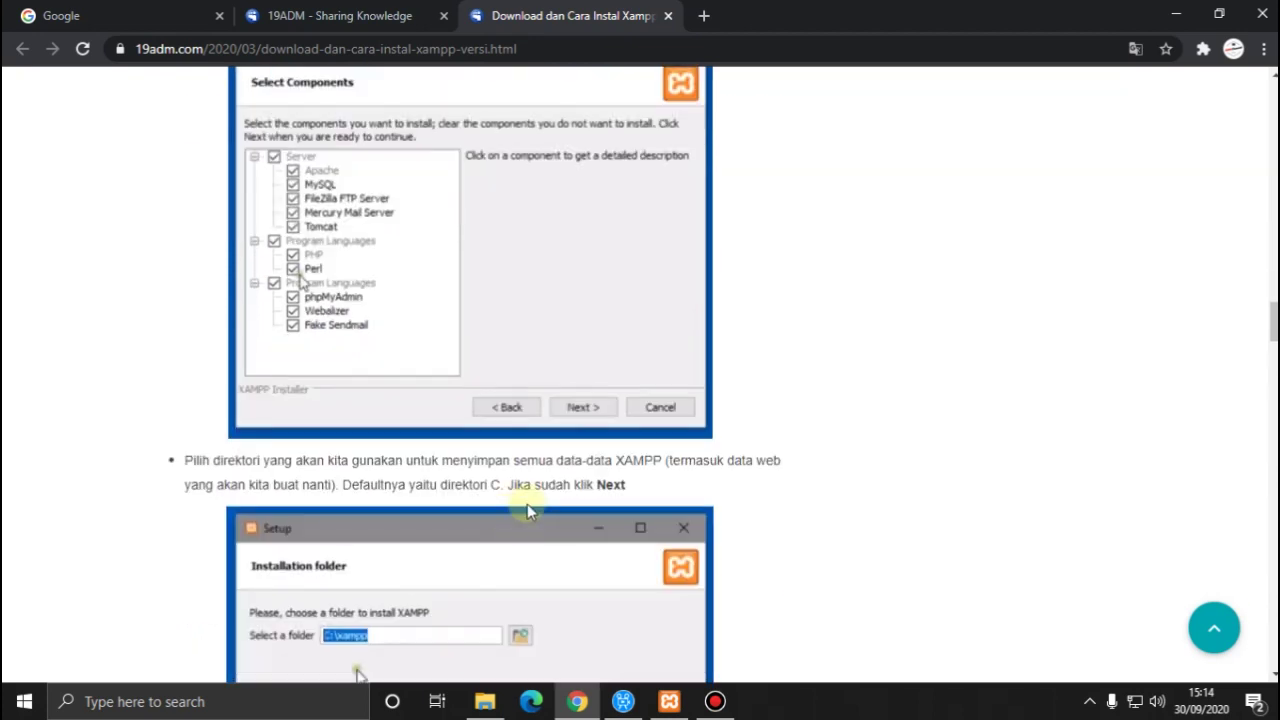
scroll(508, 512, "down", 1)
scroll(508, 512, "up", 1)
scroll(583, 592, "down", 1)
scroll(583, 590, "down", 1)
scroll(582, 590, "down", 3)
scroll(586, 590, "down", 5)
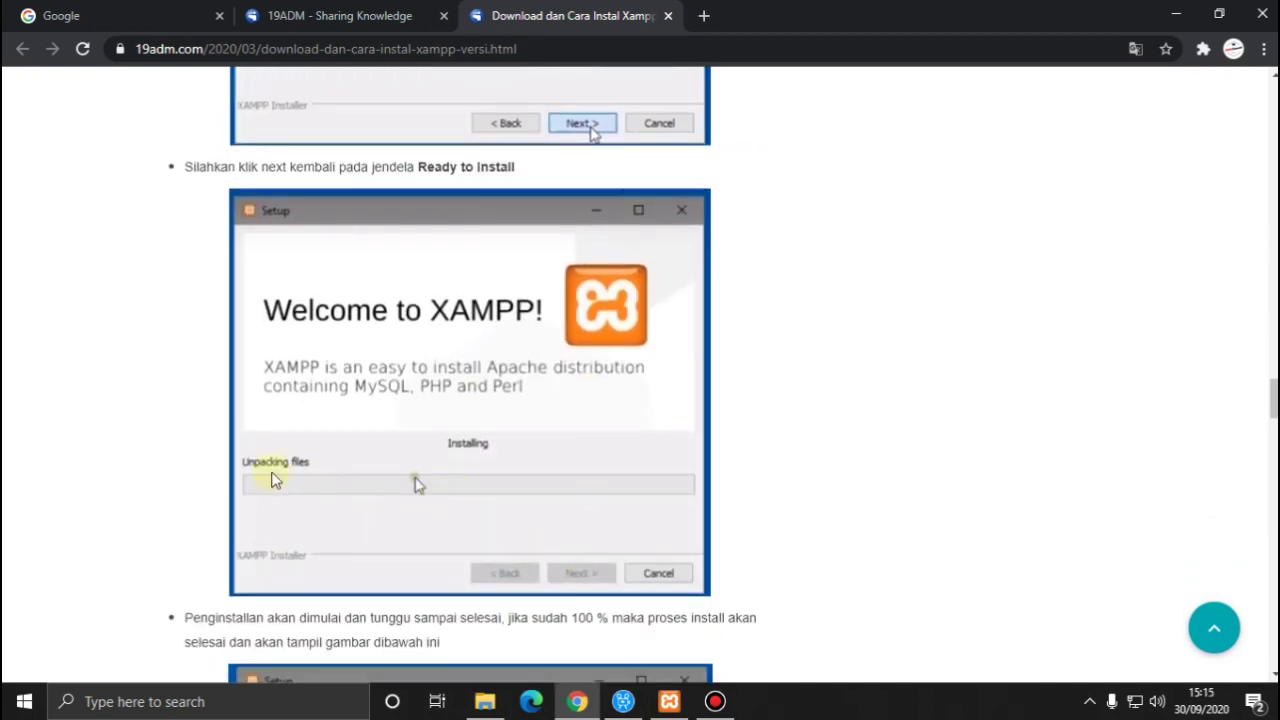
scroll(390, 515, "down", 4)
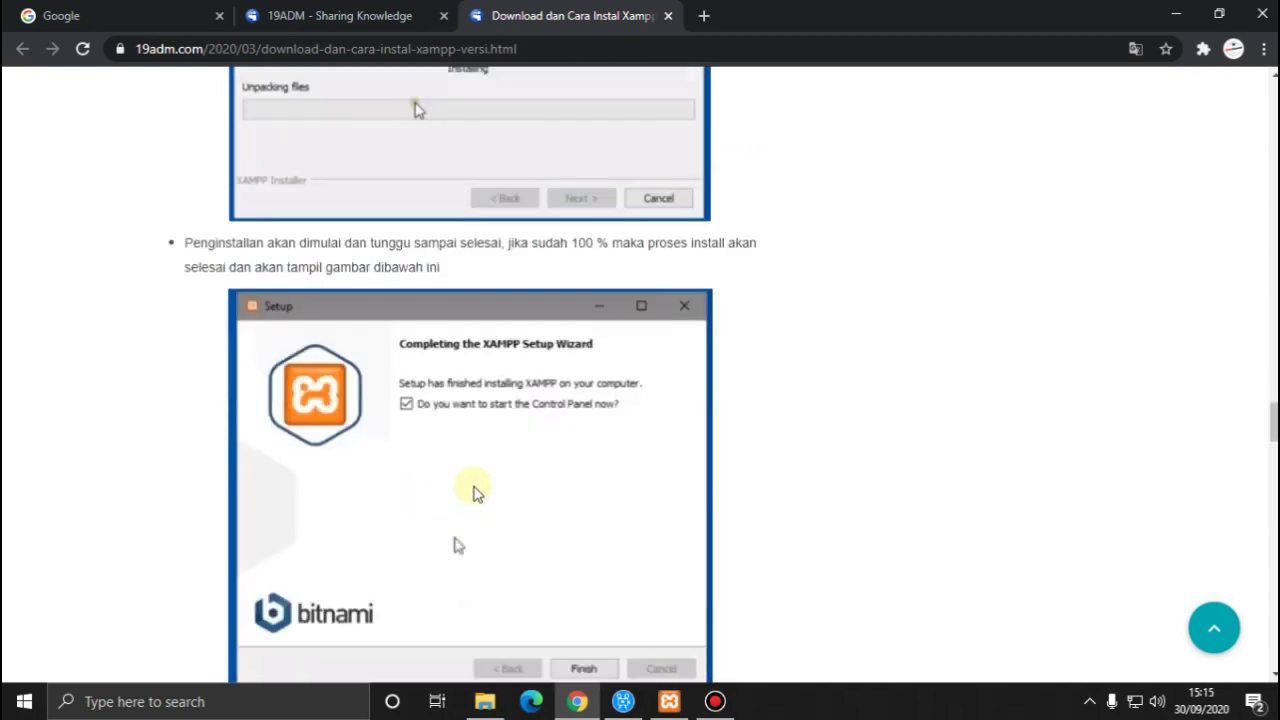
scroll(471, 491, "down", 2)
scroll(585, 481, "down", 2)
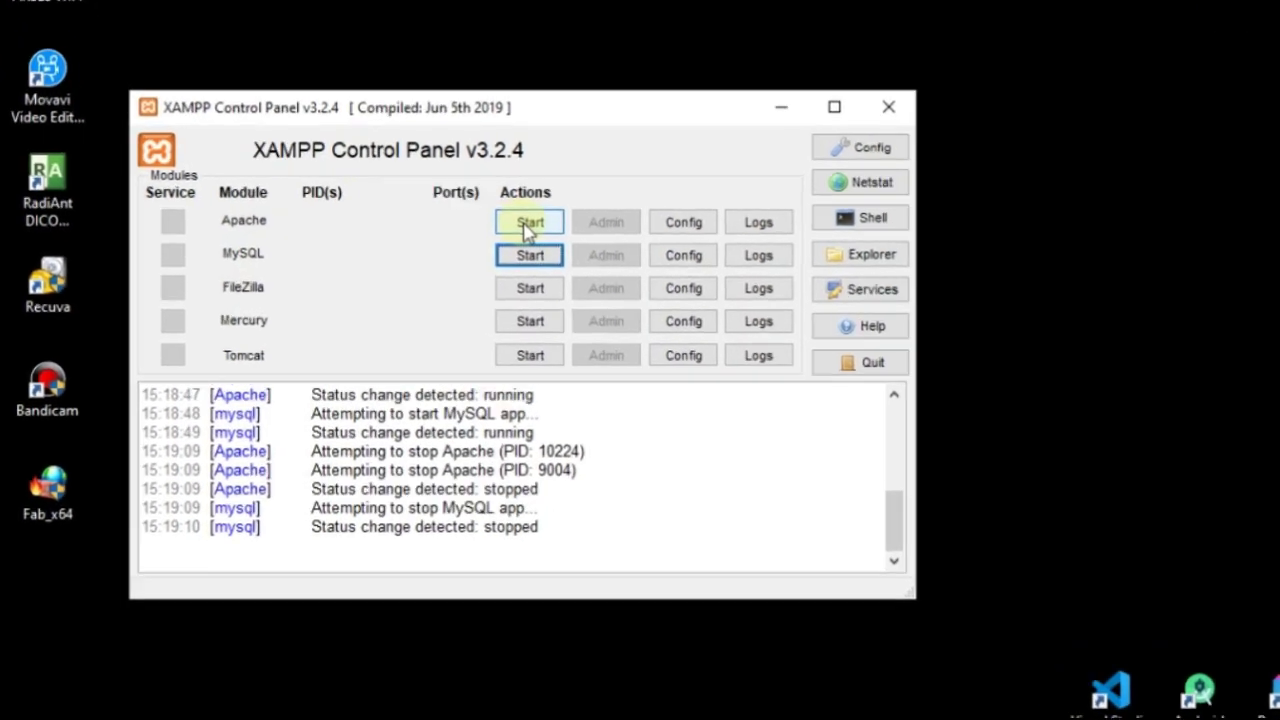
Start Apache and MySQL in the XAMPP Control Panel, then return to Chrome.
left_click(486, 229)
left_click(569, 258)
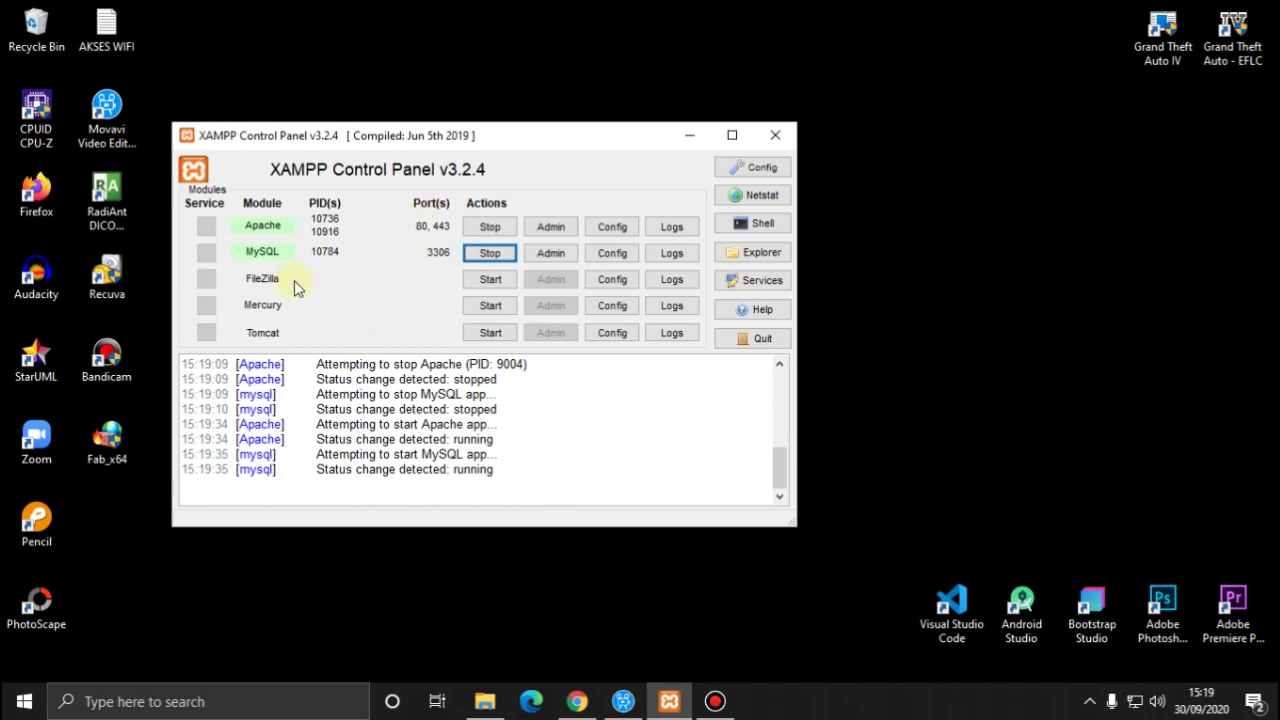
left_click(580, 705)
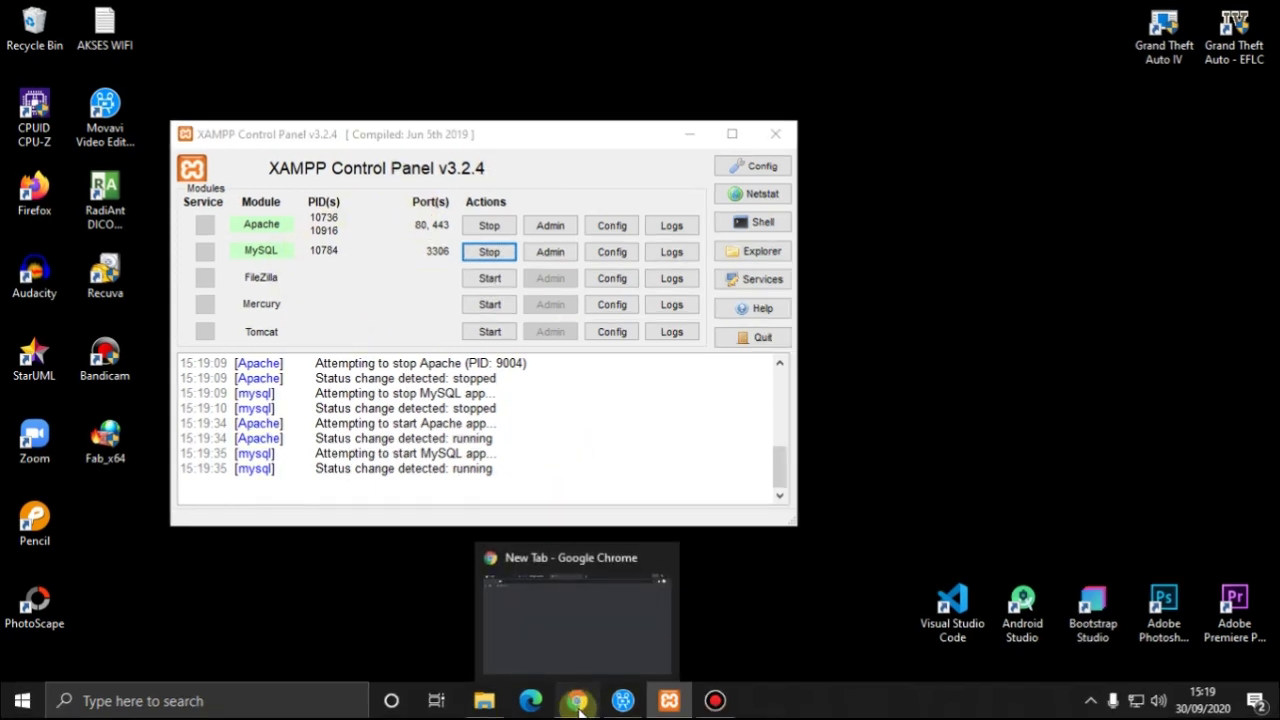
Go to localhost and open phpMyAdmin from the XAMPP dashboard.
left_click(773, 66)
type("loc")
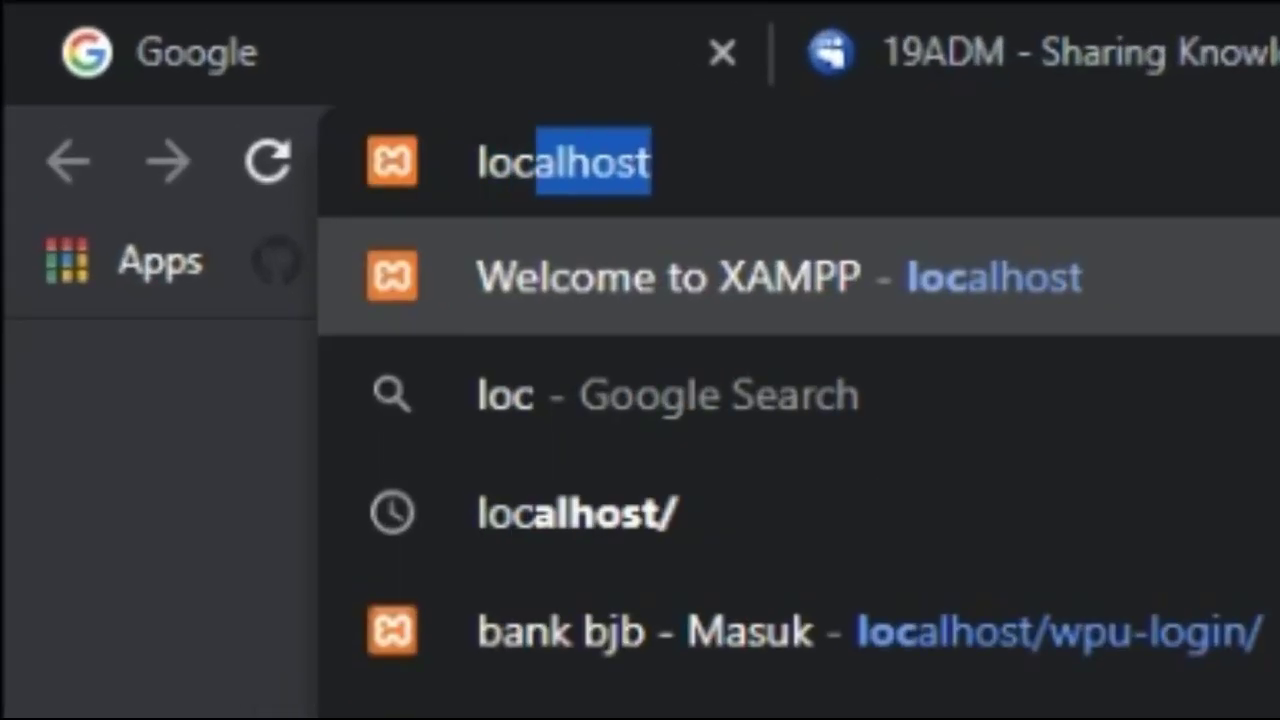
type("alhost")
key("Return")
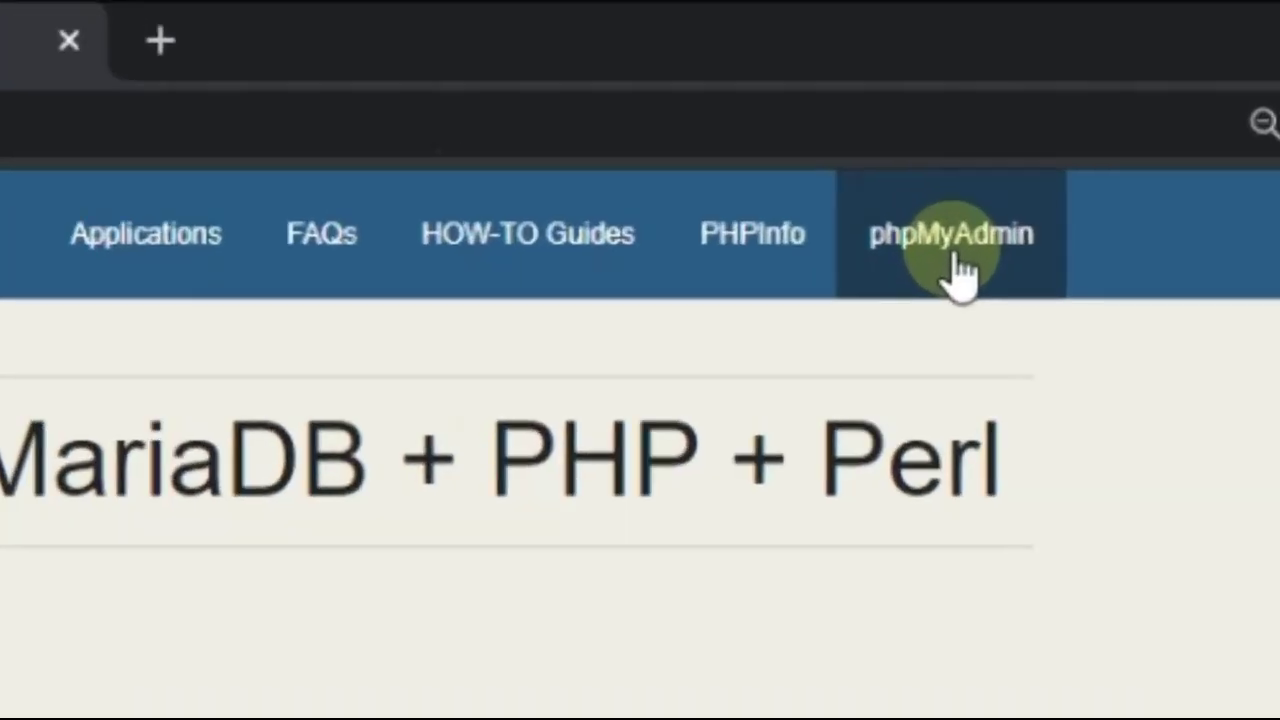
left_click(952, 262)
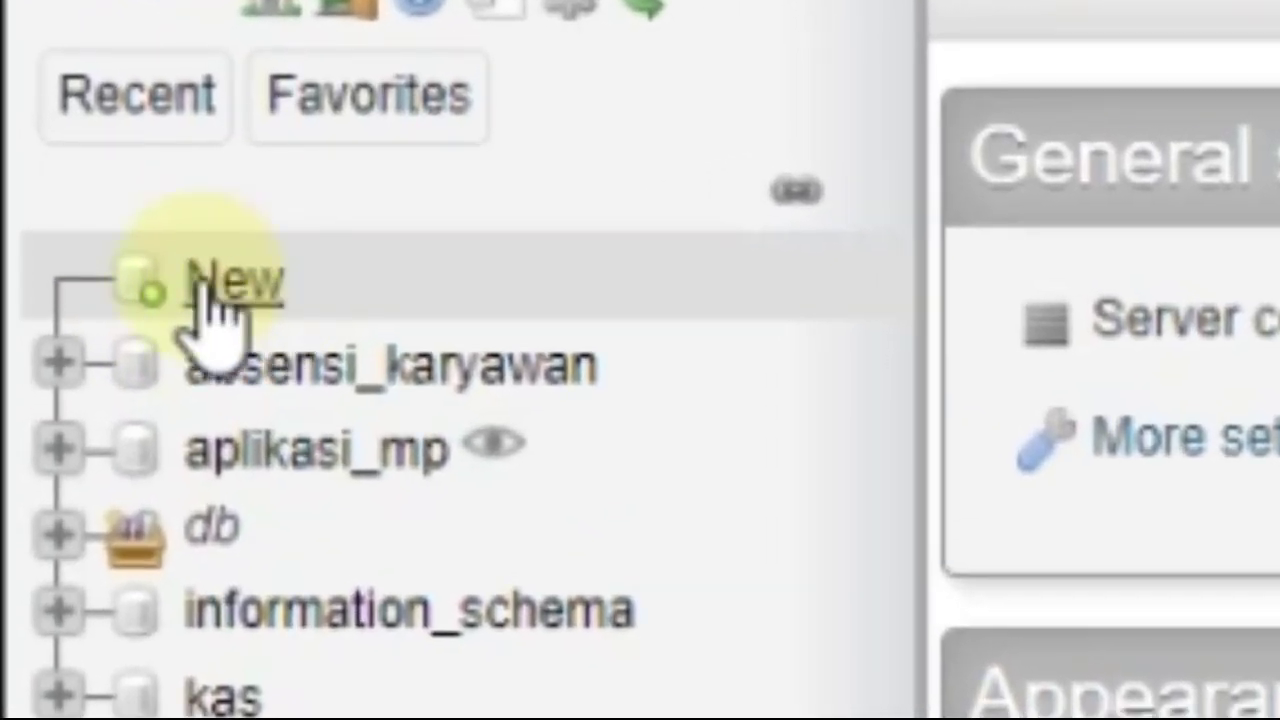
Create a new database named pendataan.
left_click(215, 285)
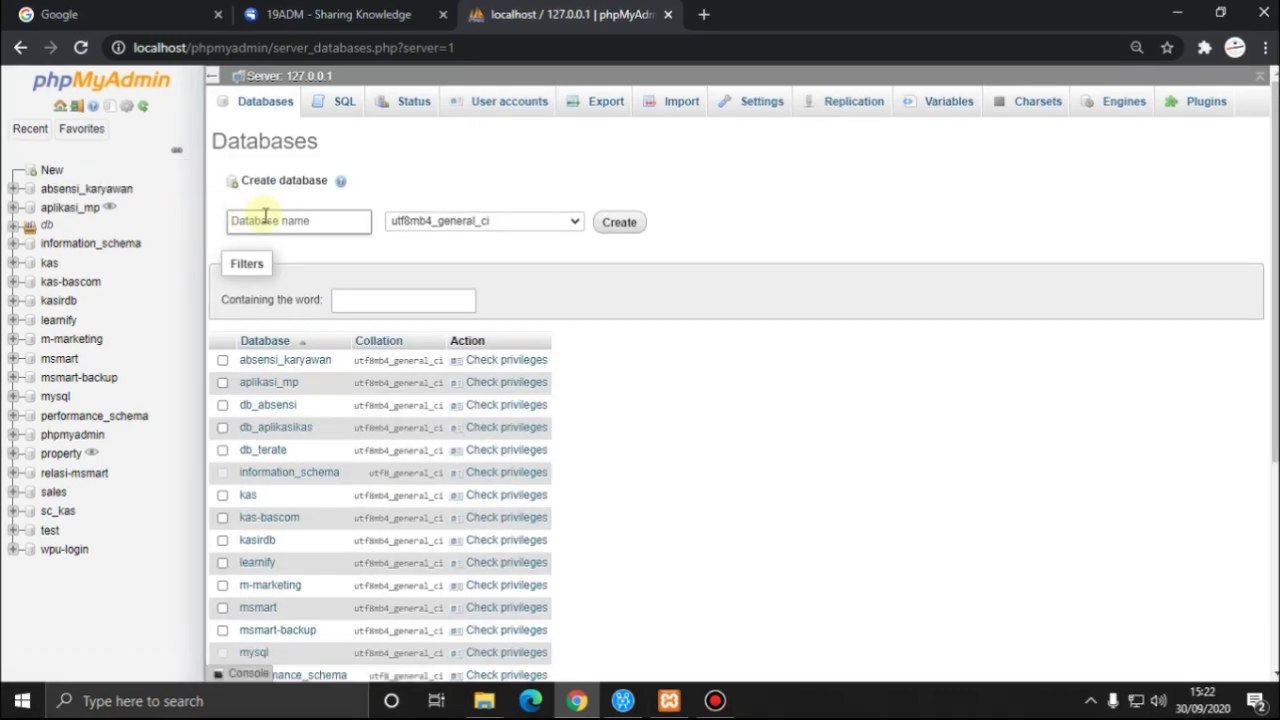
left_click(265, 218)
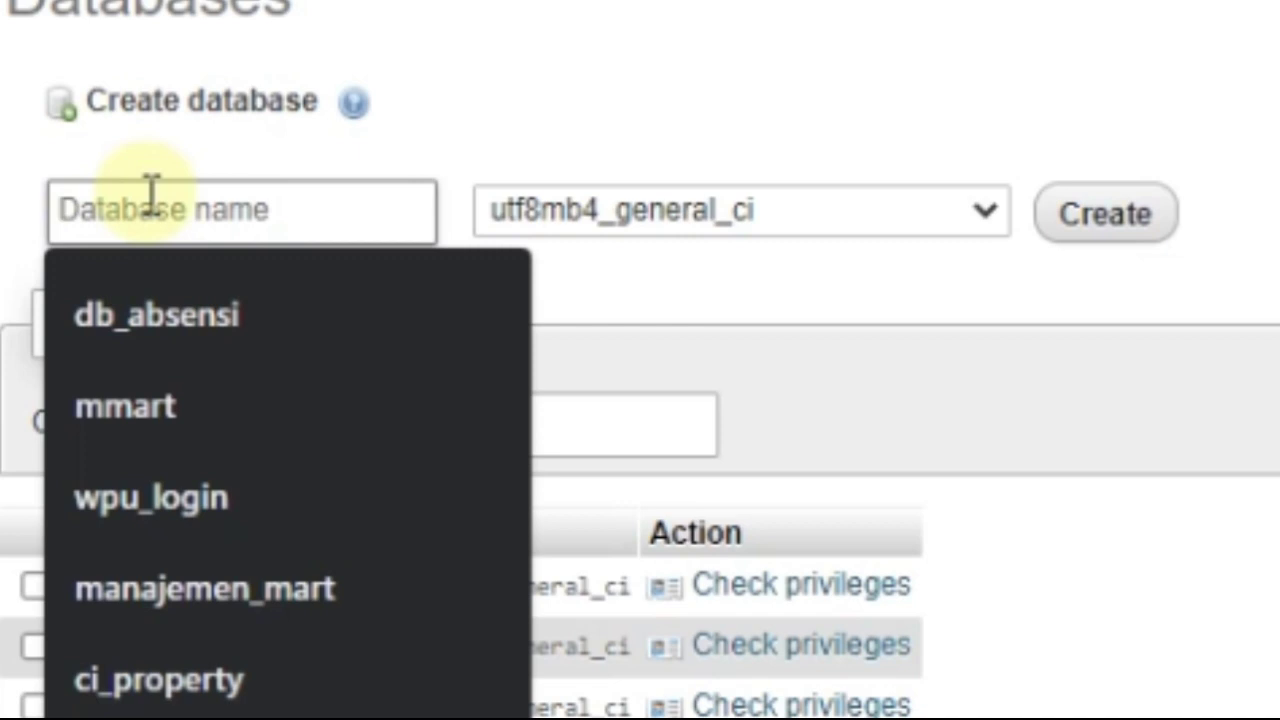
type("pendataan")
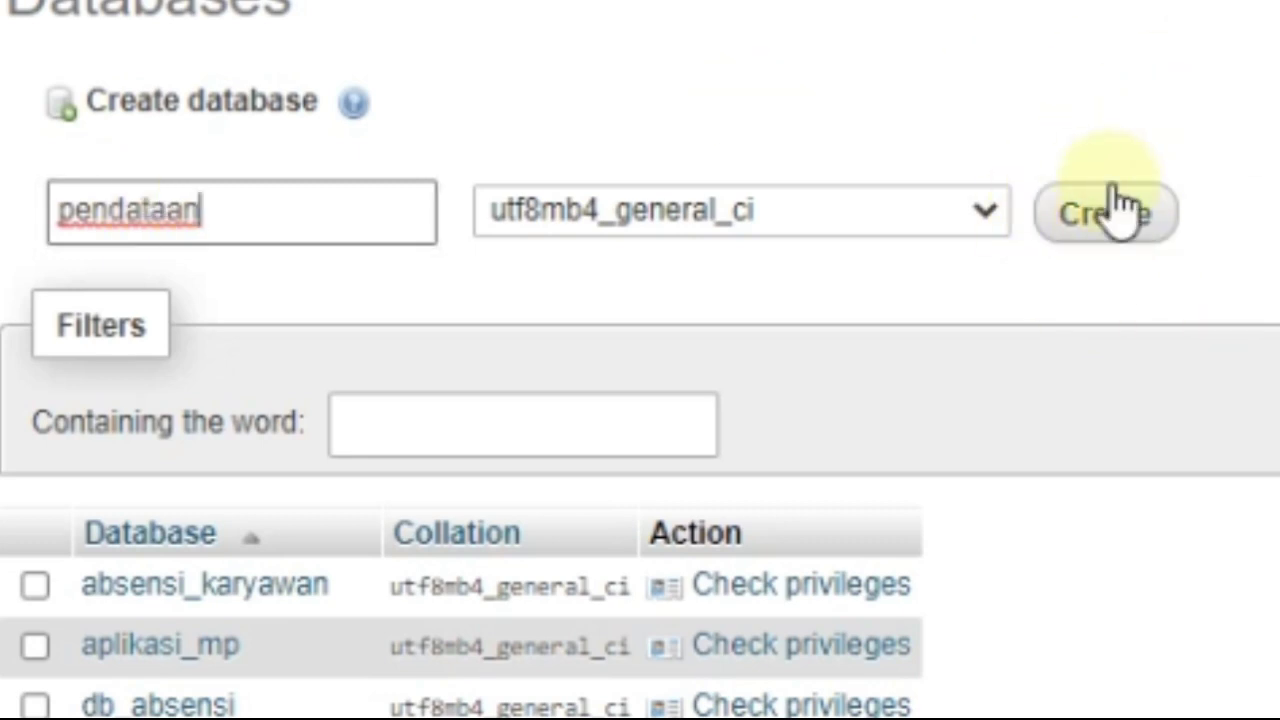
left_click(1112, 240)
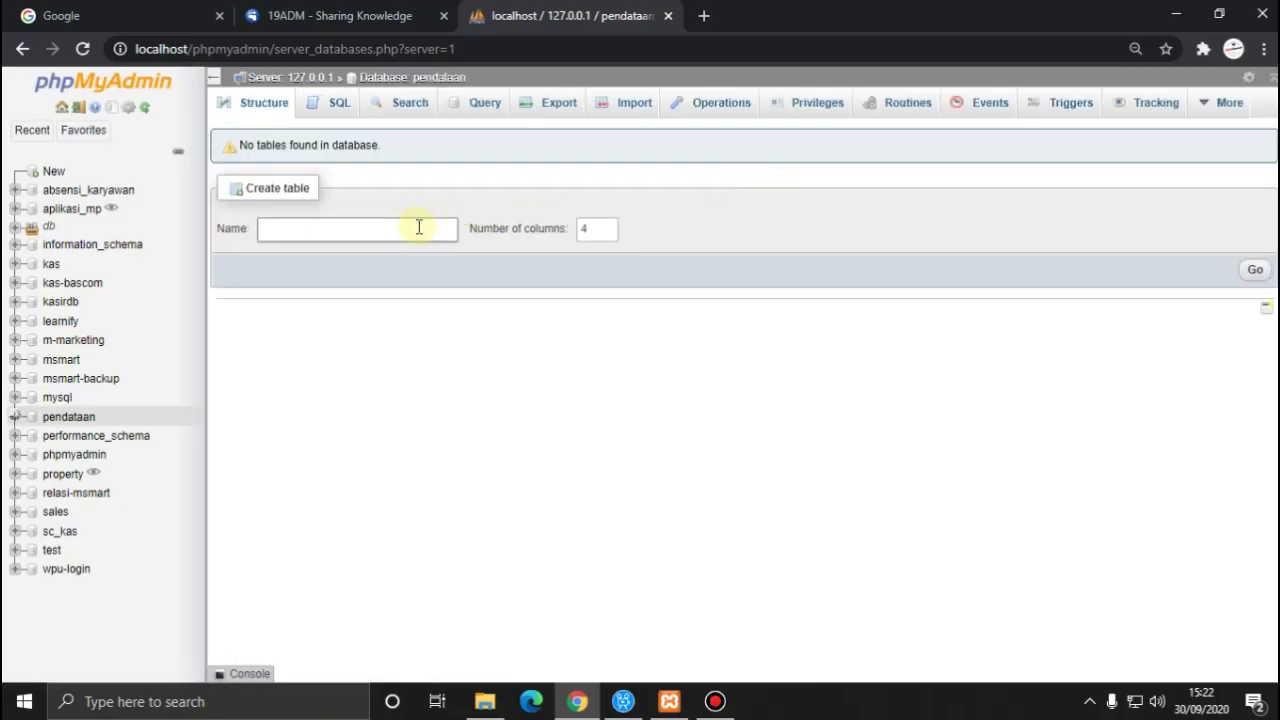
Start a new table named tb_pendataan with 5 columns.
left_click(419, 228)
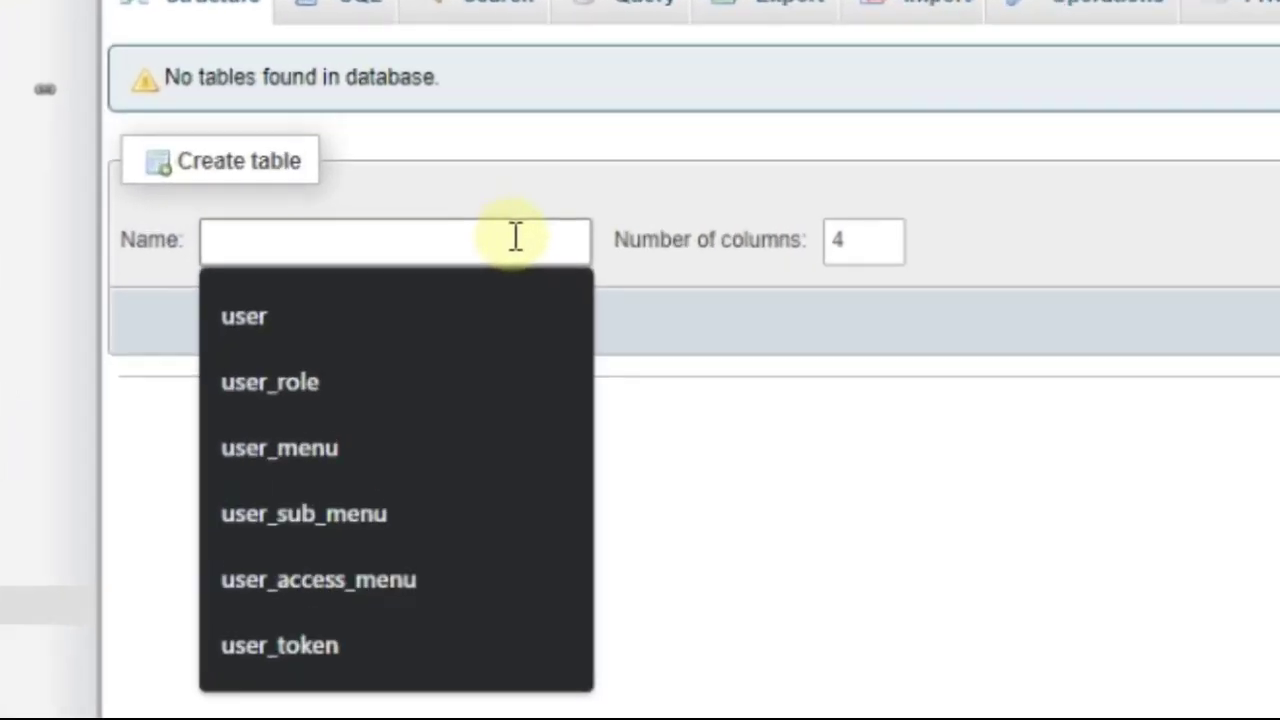
type("tb")
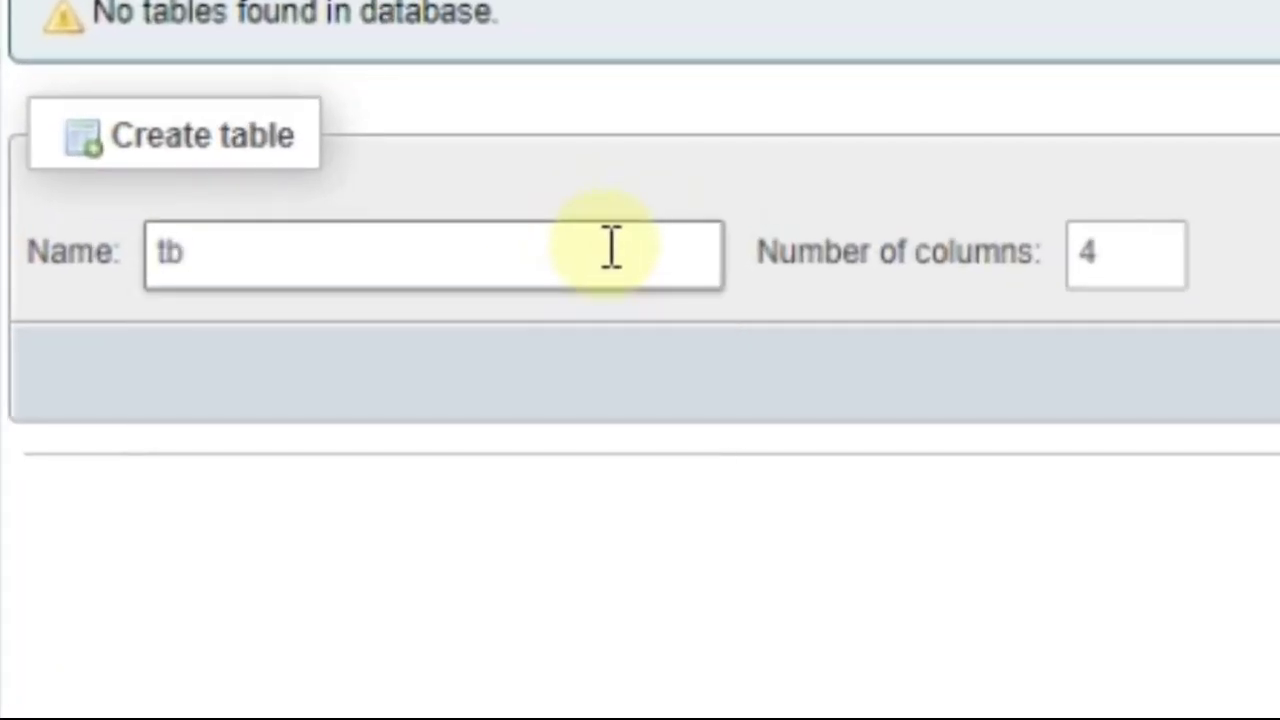
type("_pendataan")
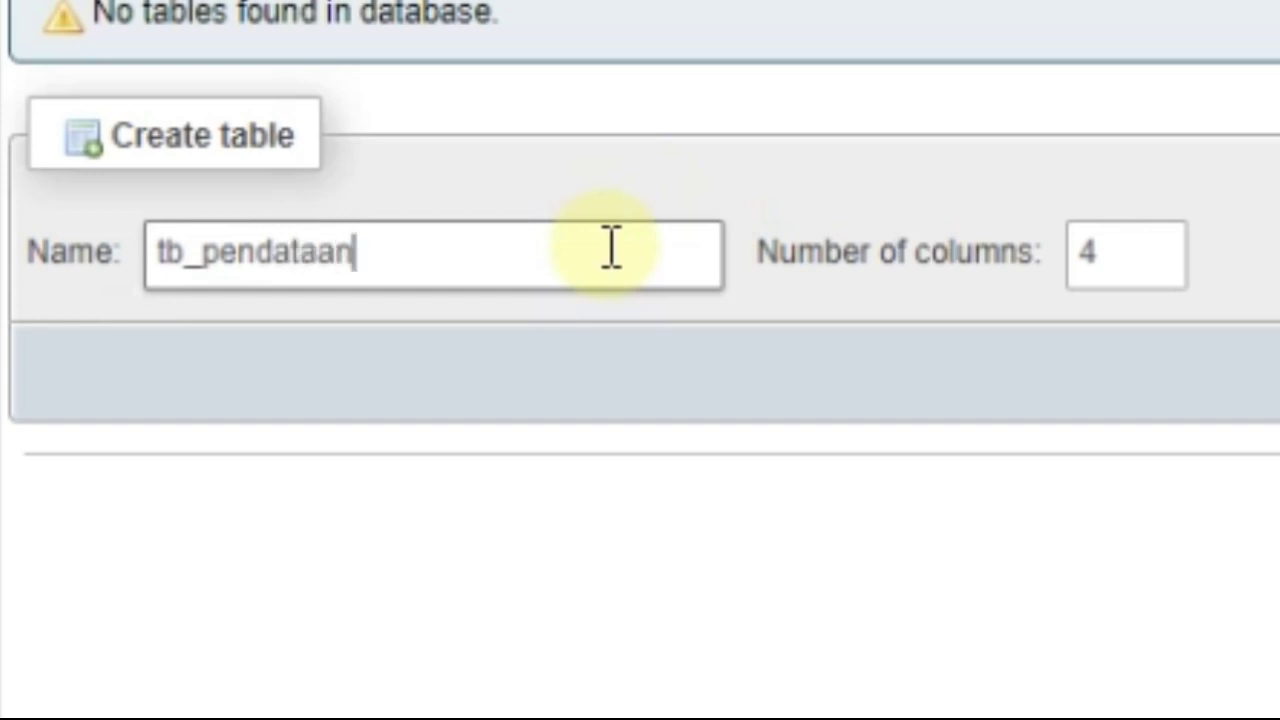
left_click(1138, 253)
double_click(1082, 262)
type("5")
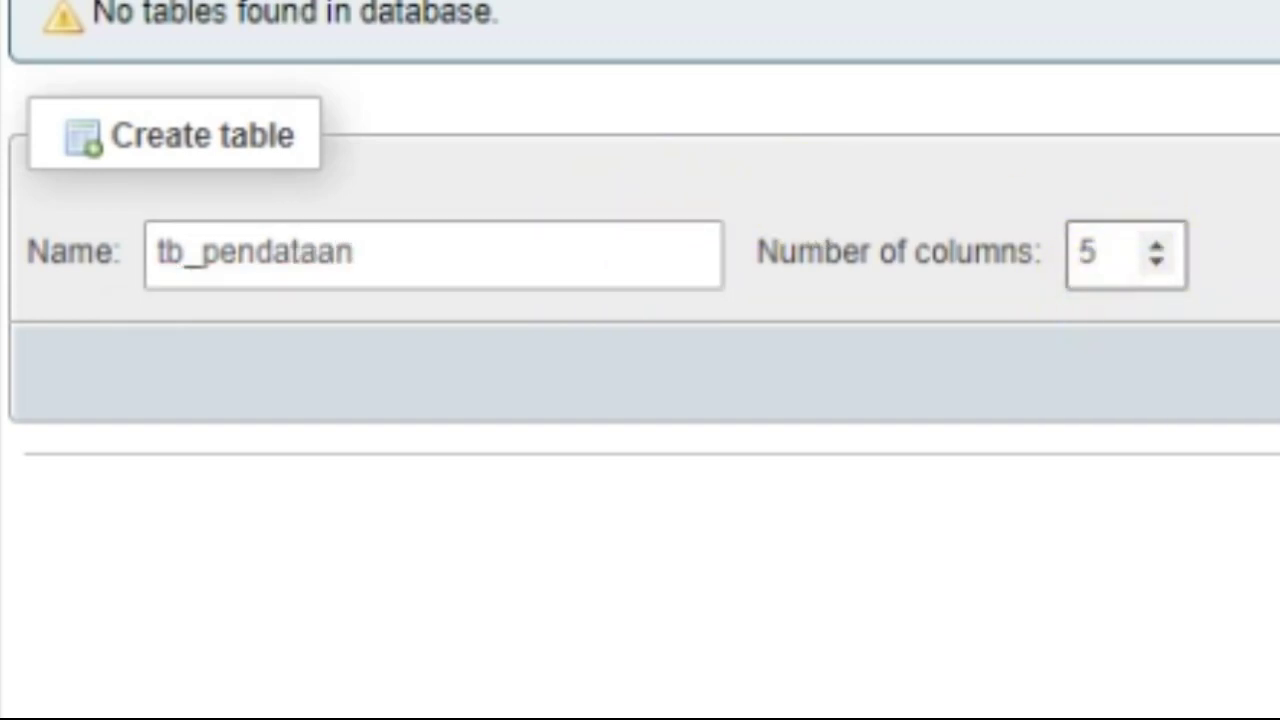
key("Return")
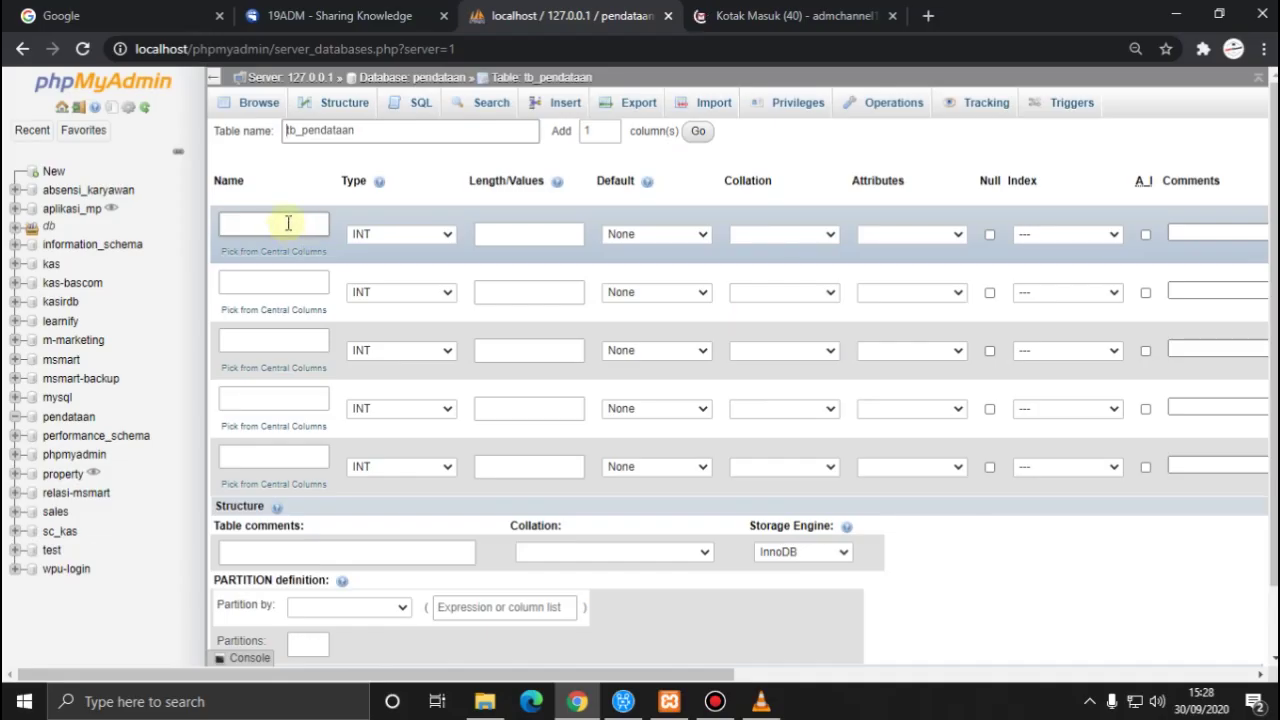
Name the five columns id, nrp, nama, kelas and alamat.
left_click(287, 223)
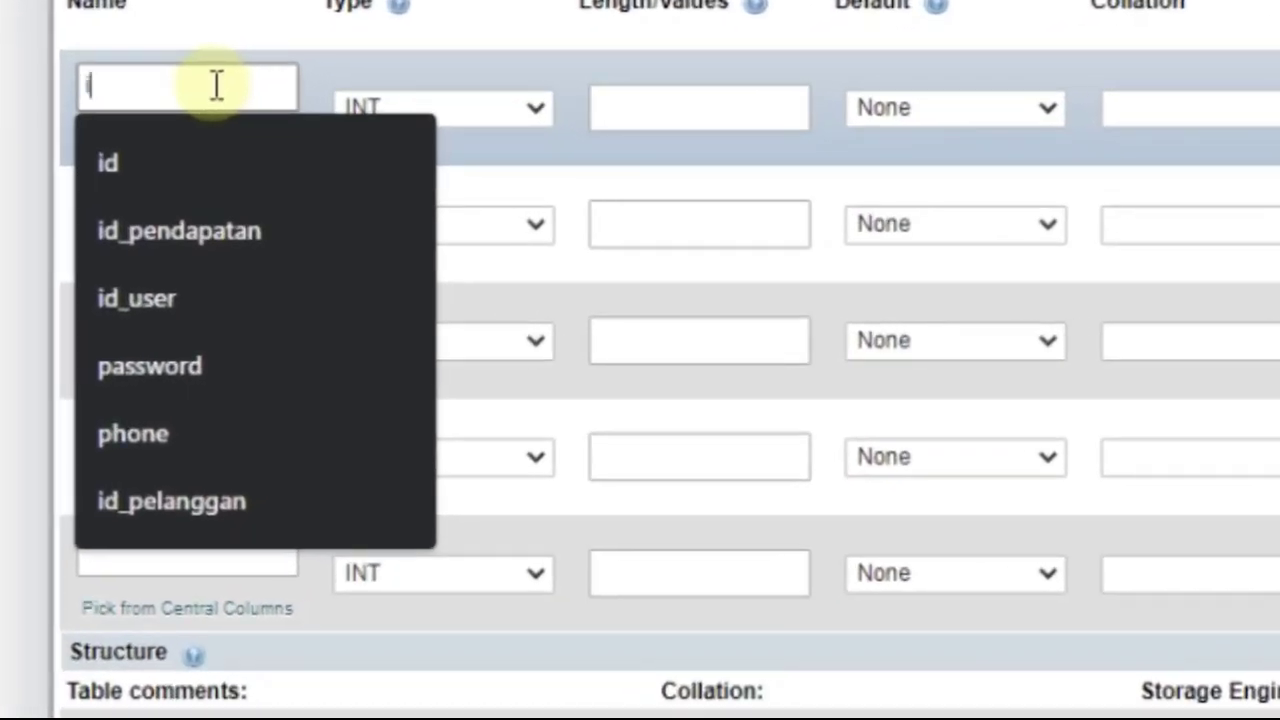
type("id")
key("Escape")
left_click(180, 207)
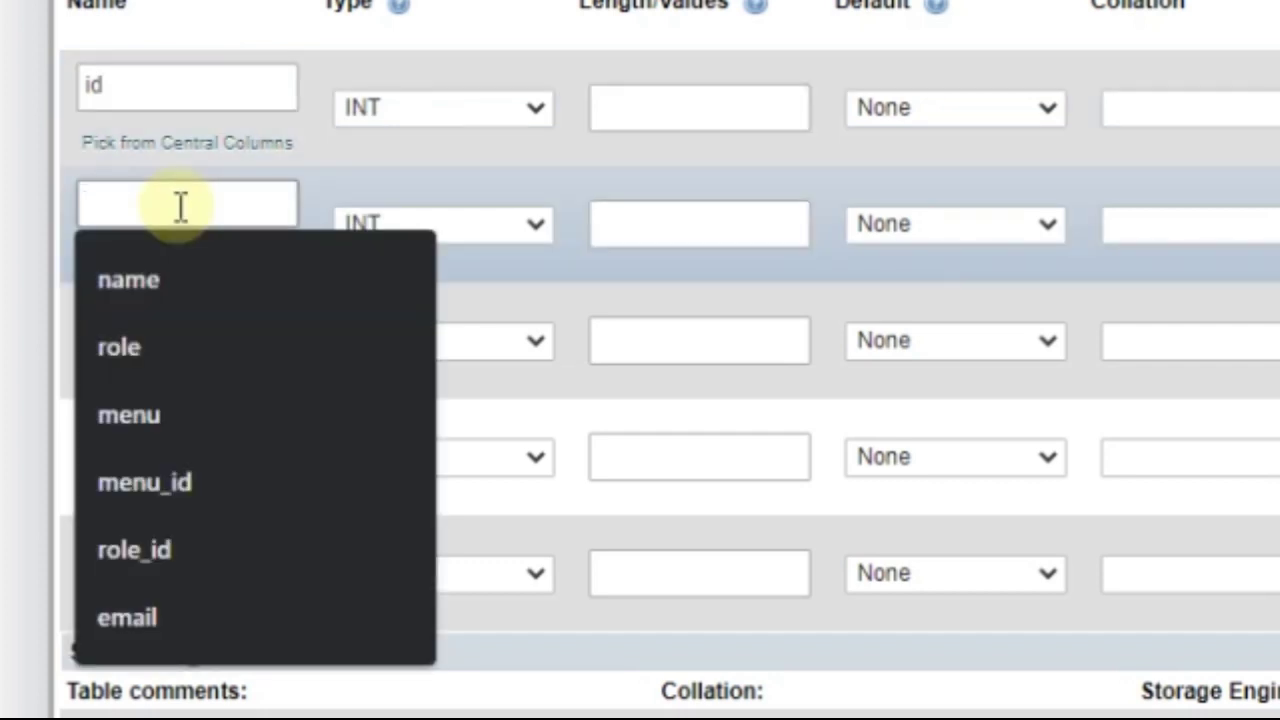
type("na")
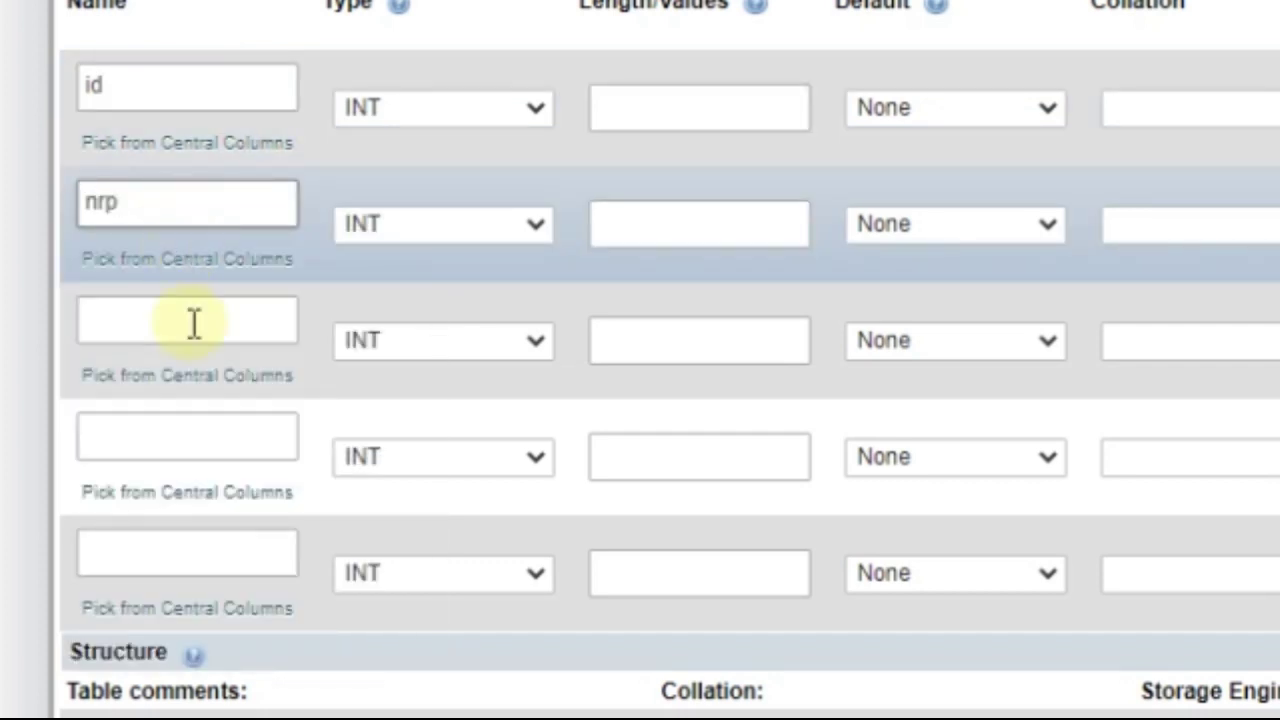
left_click(194, 323)
left_click(194, 323)
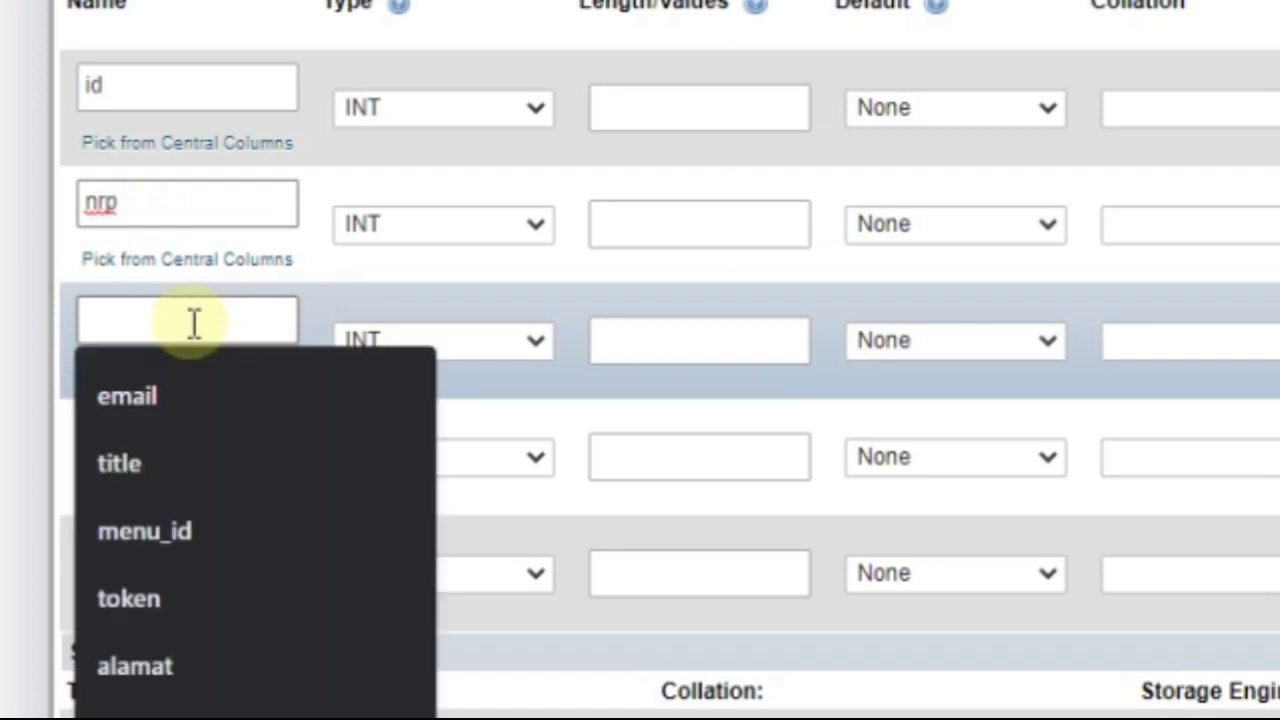
type("nama")
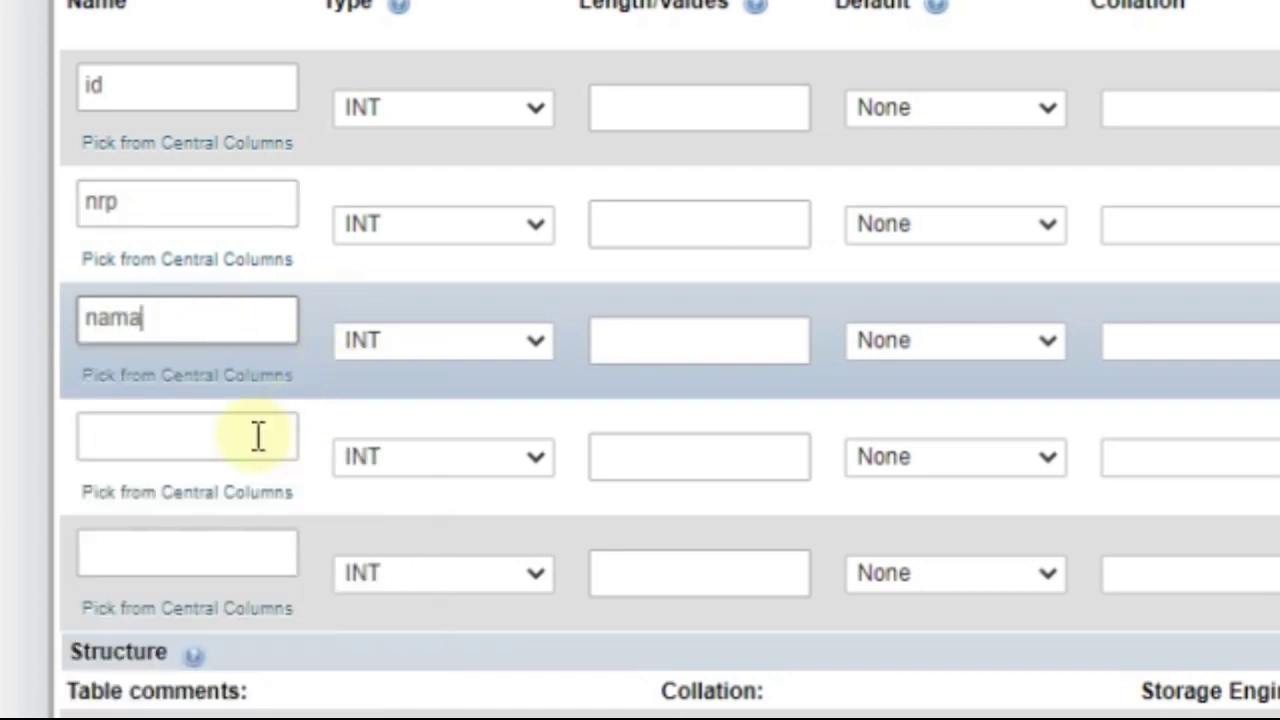
left_click(259, 436)
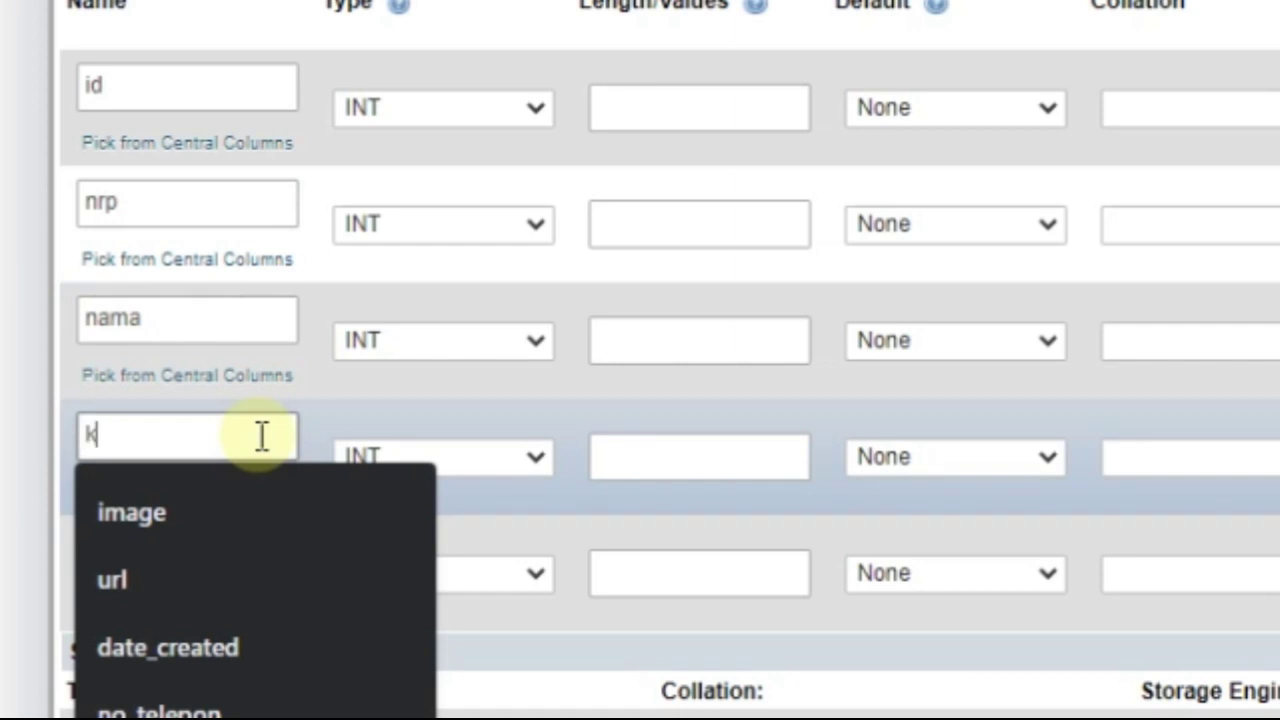
type("elas")
left_click(220, 551)
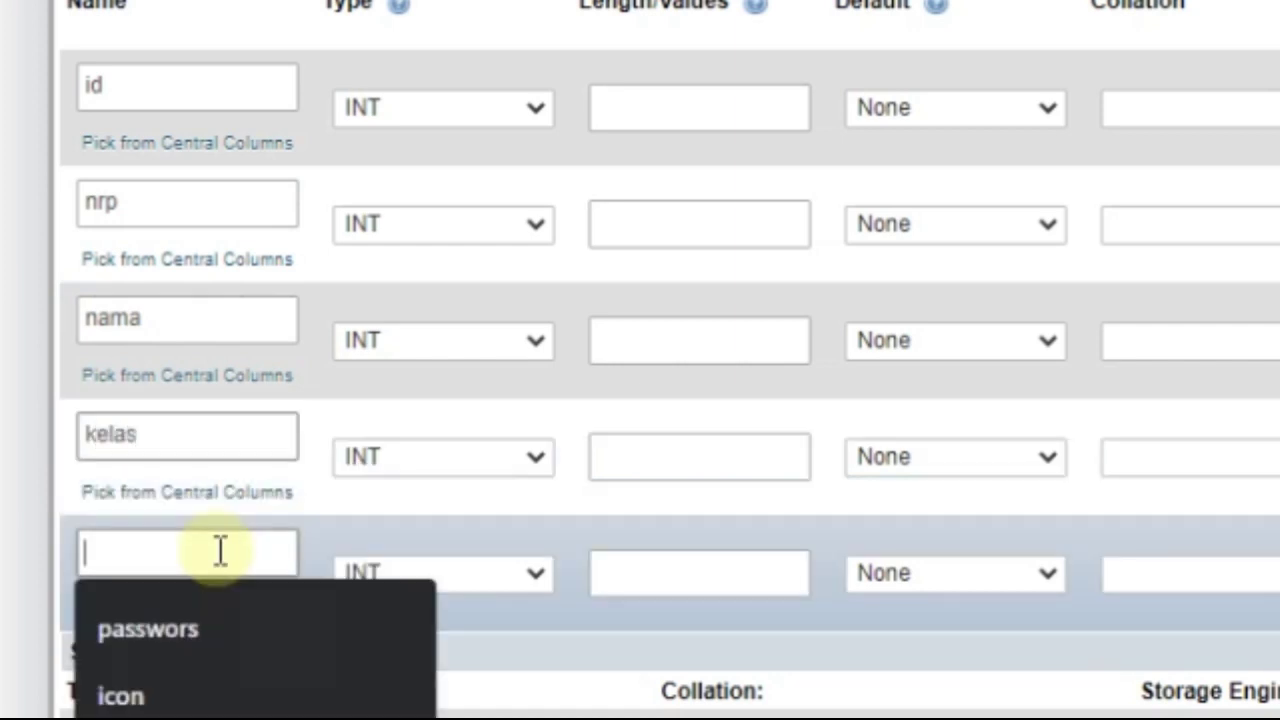
type("lamat")
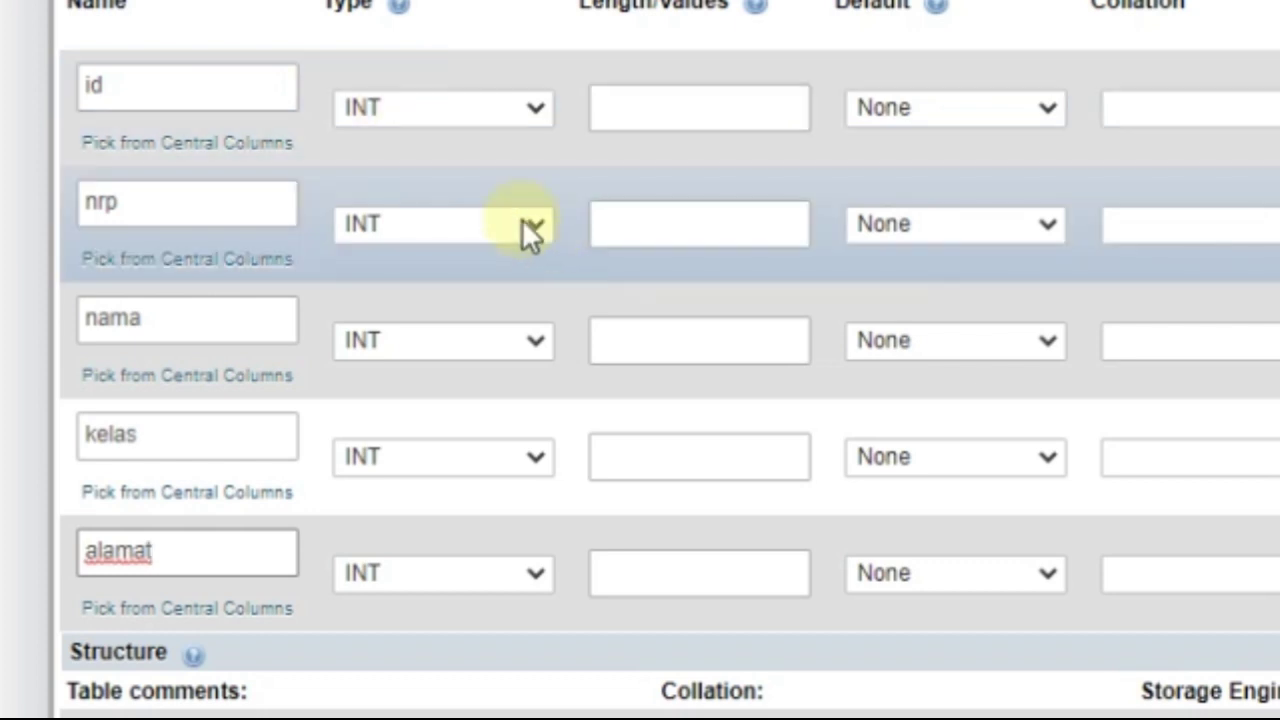
Set the nrp, nama, kelas and alamat columns to VARCHAR.
left_click(512, 219)
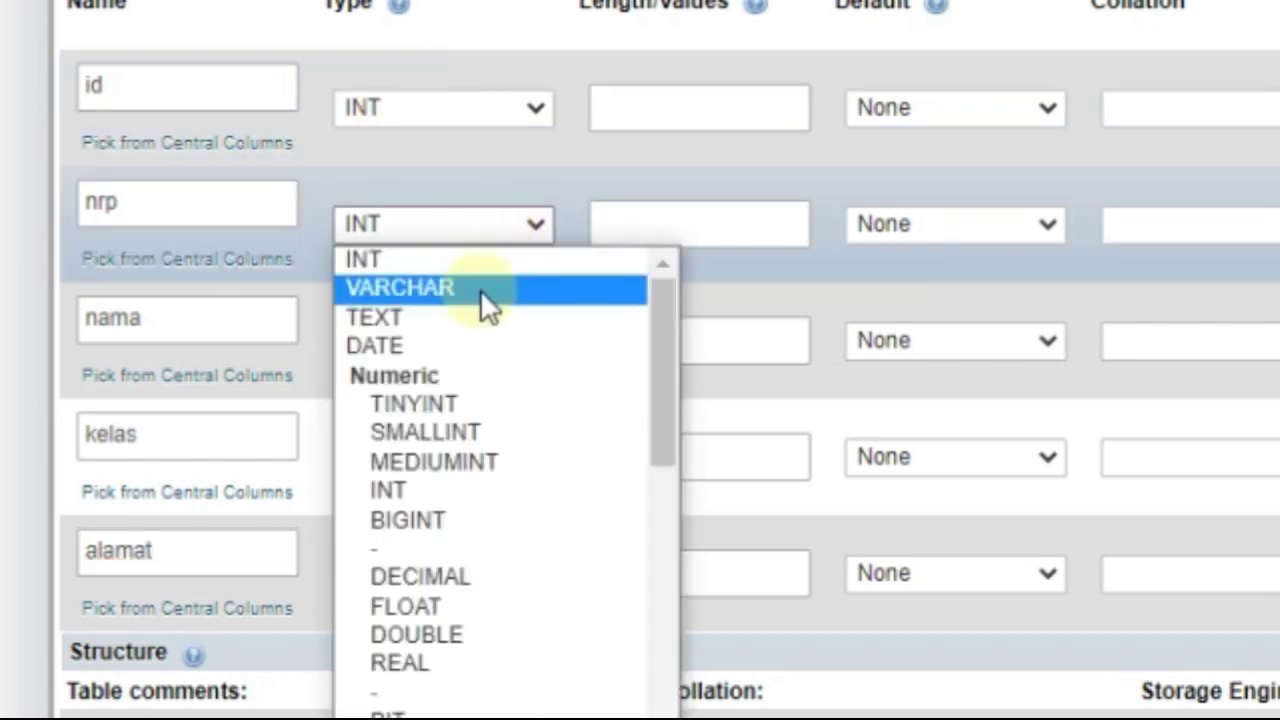
left_click(480, 289)
left_click(474, 340)
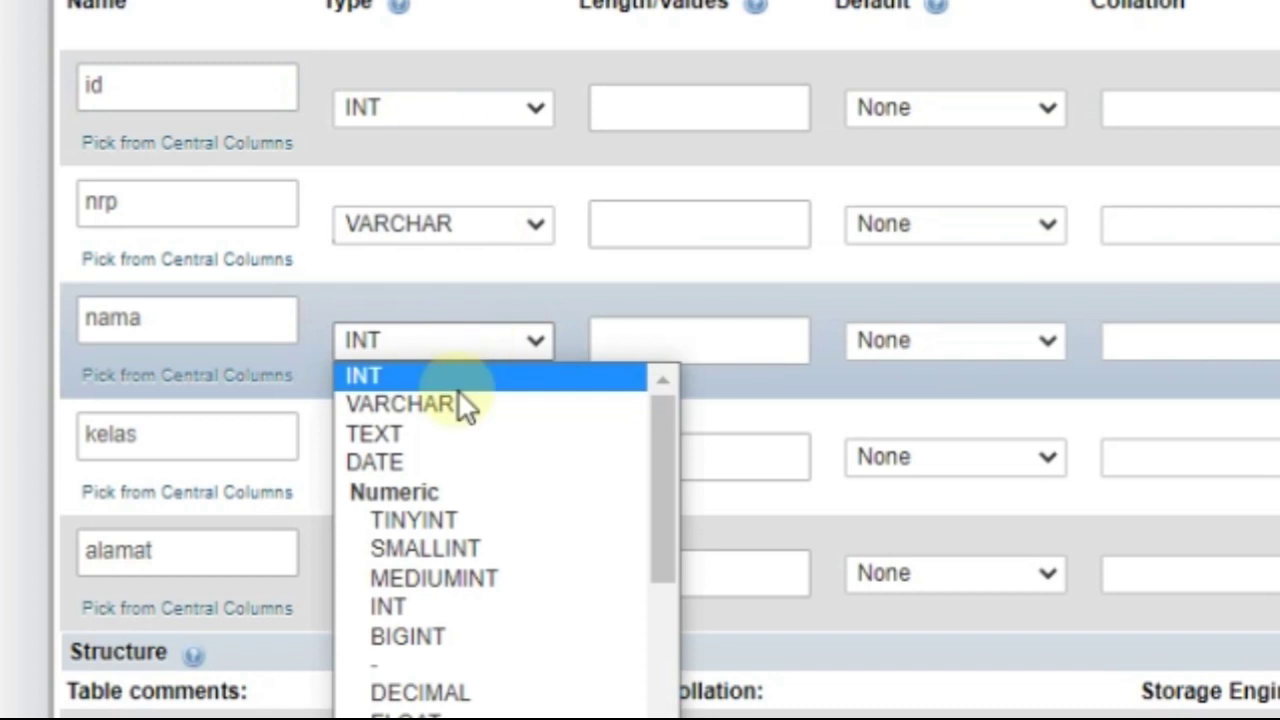
left_click(458, 403)
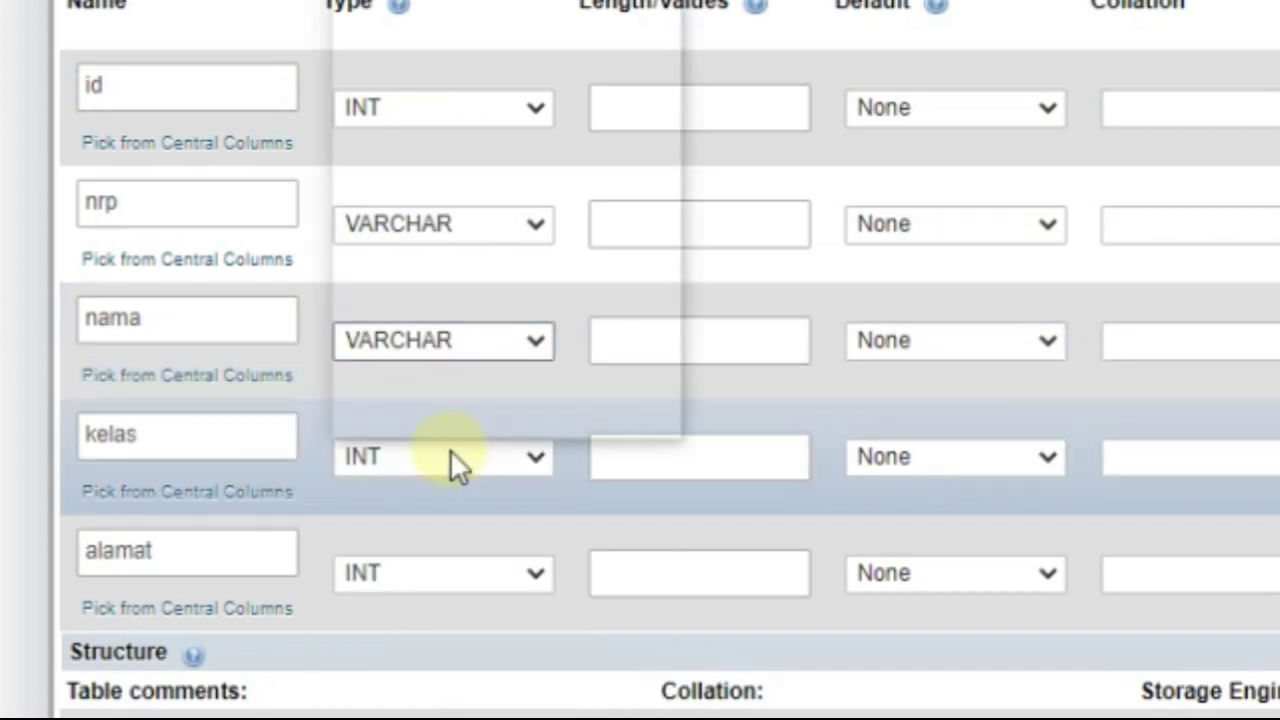
left_click(451, 456)
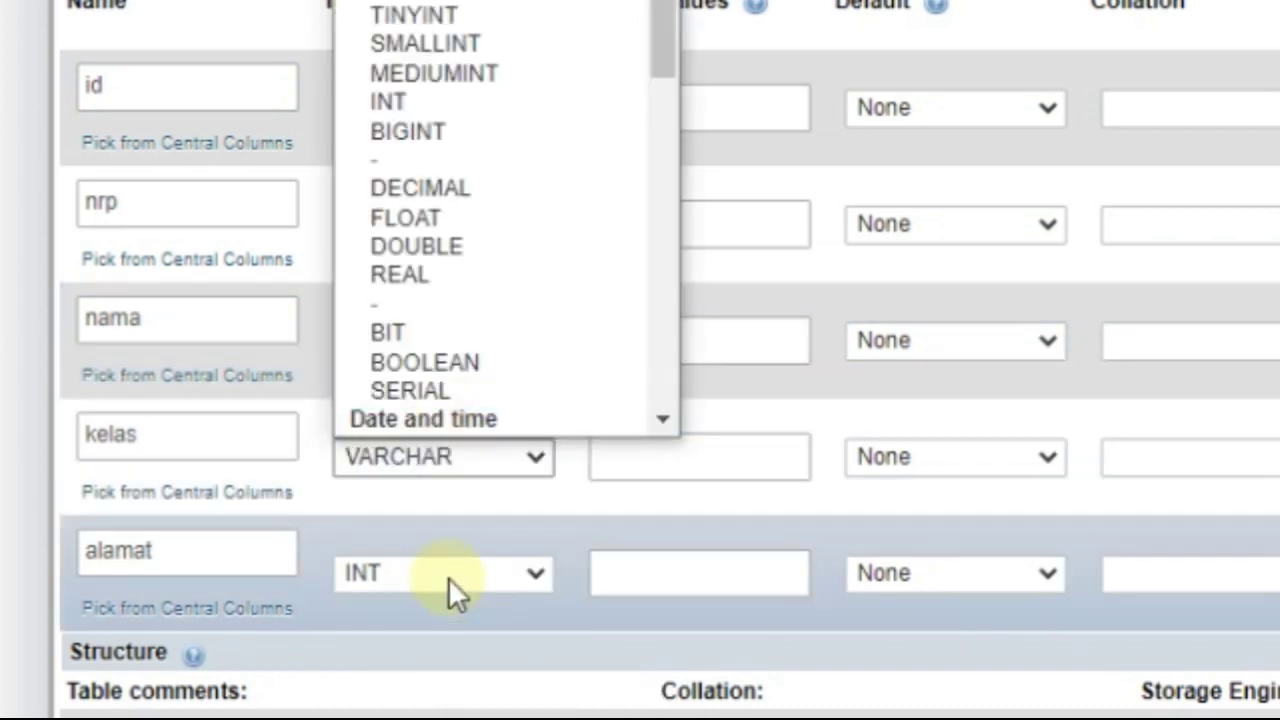
left_click(448, 572)
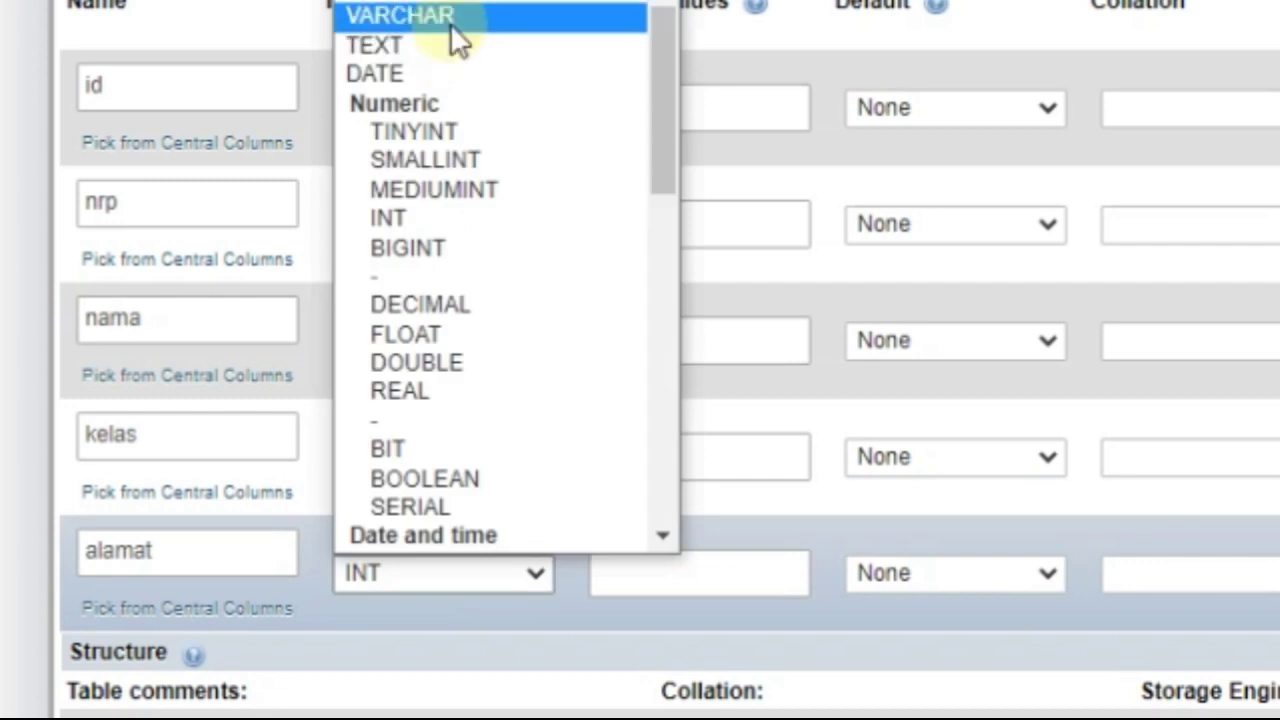
left_click(738, 106)
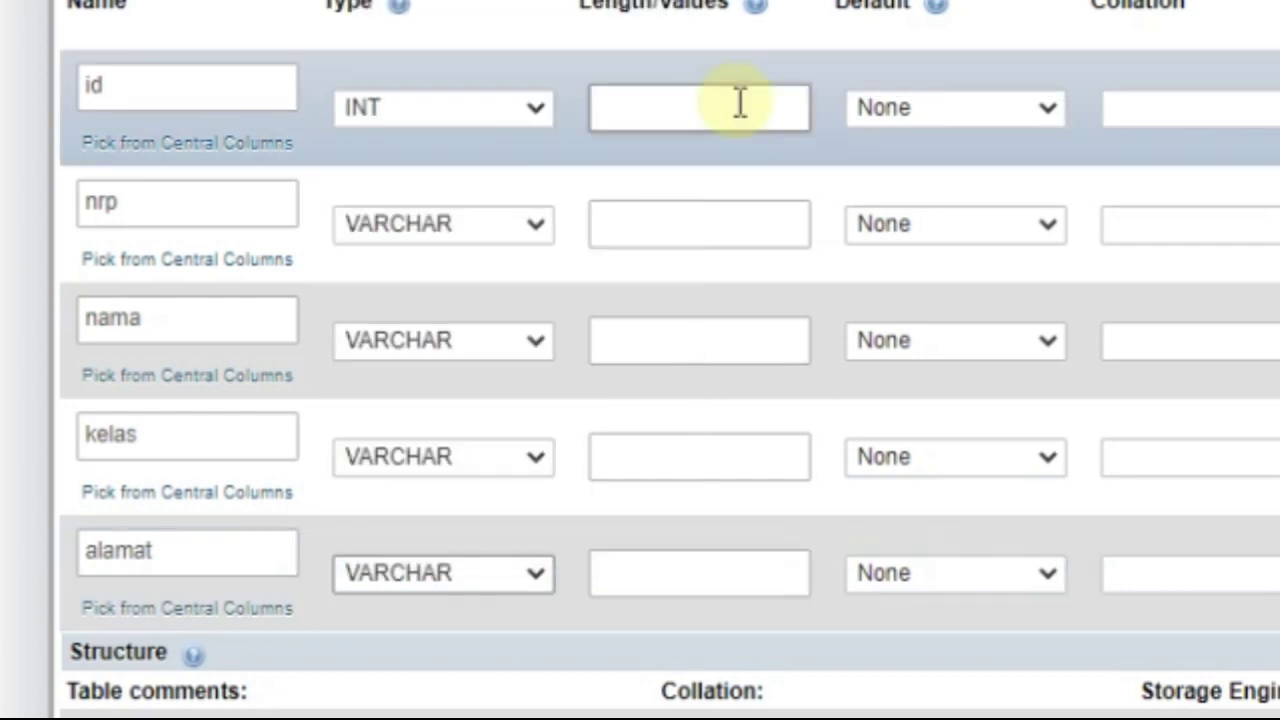
Give id length 11 and nrp, nama, kelas and alamat length 128.
left_click(740, 104)
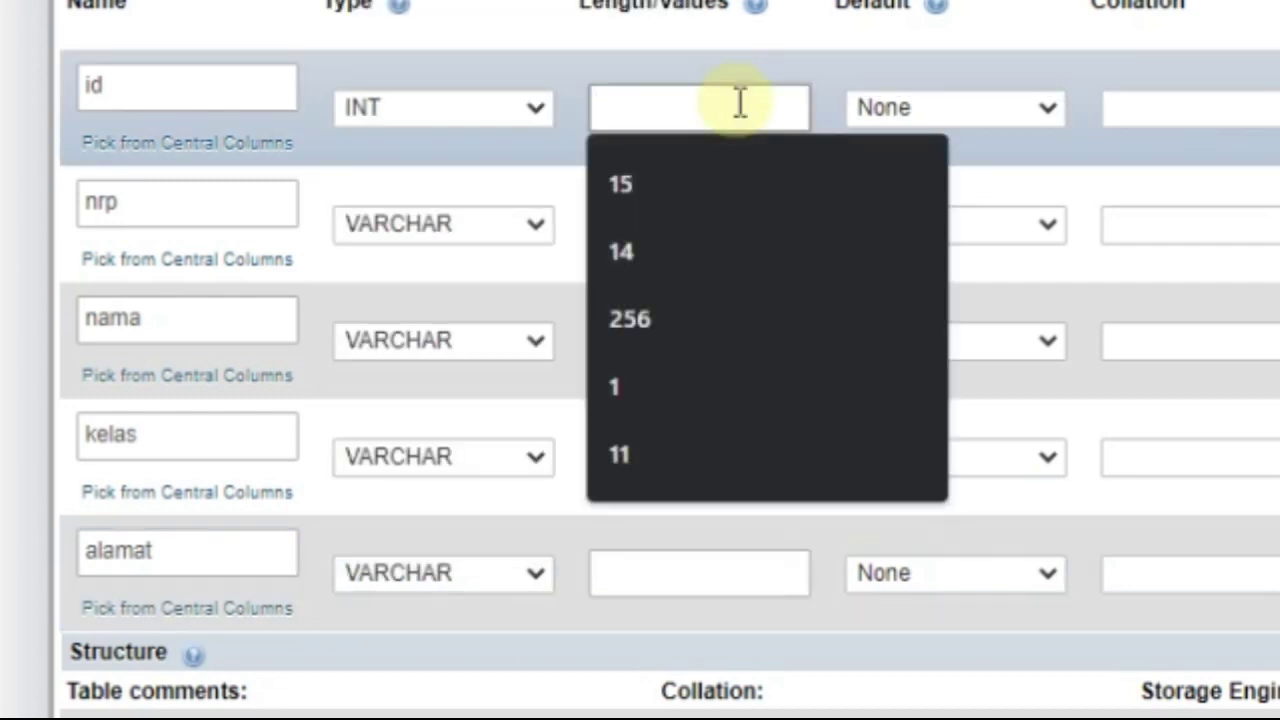
type("11")
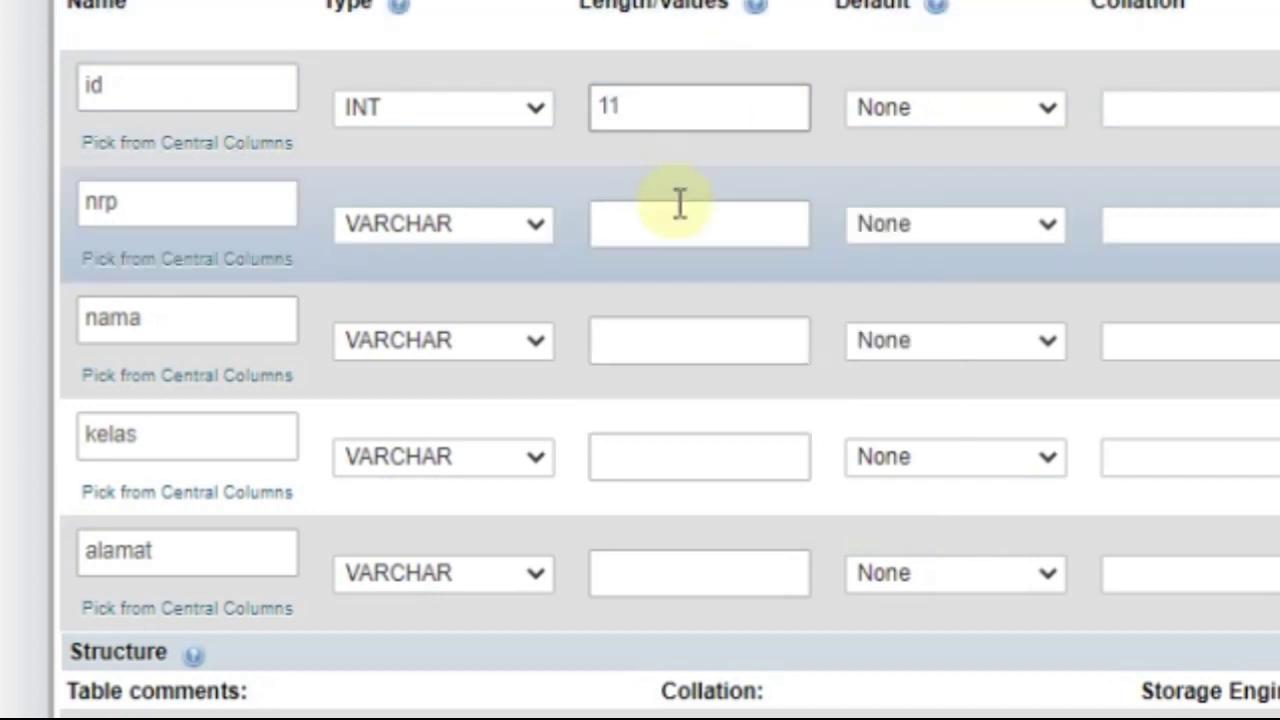
left_click(679, 204)
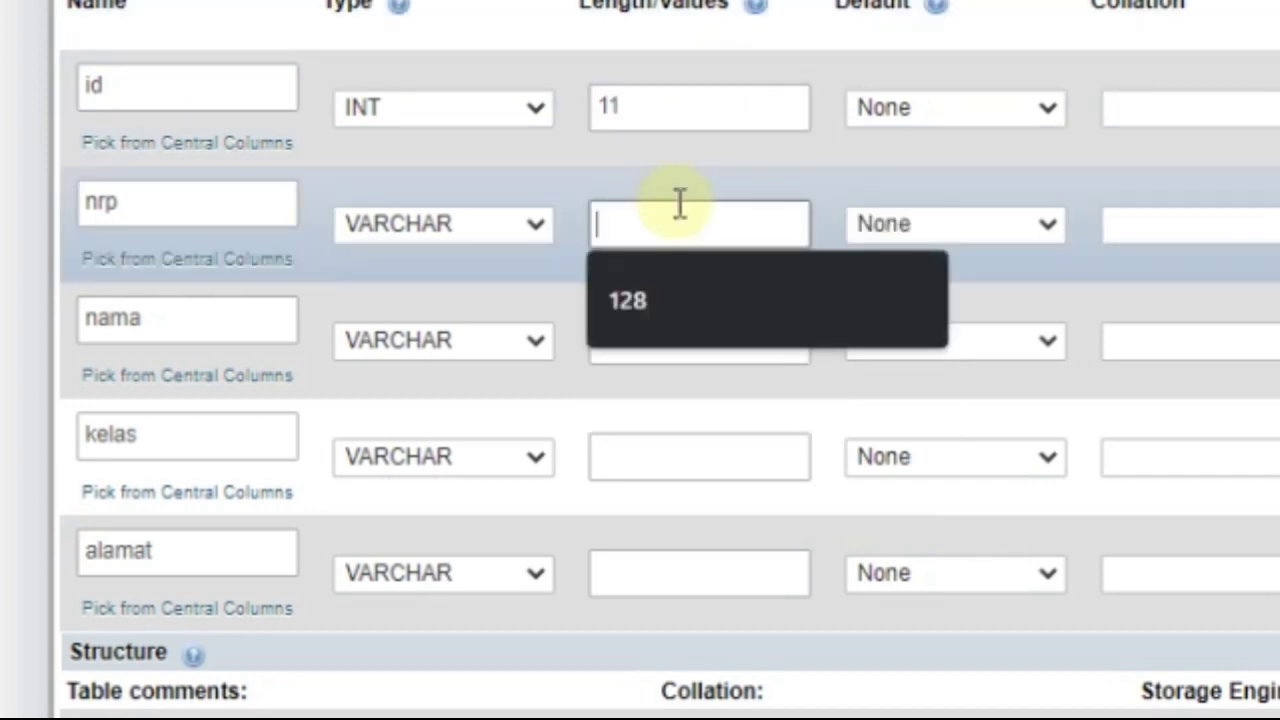
left_click(652, 302)
left_click(713, 346)
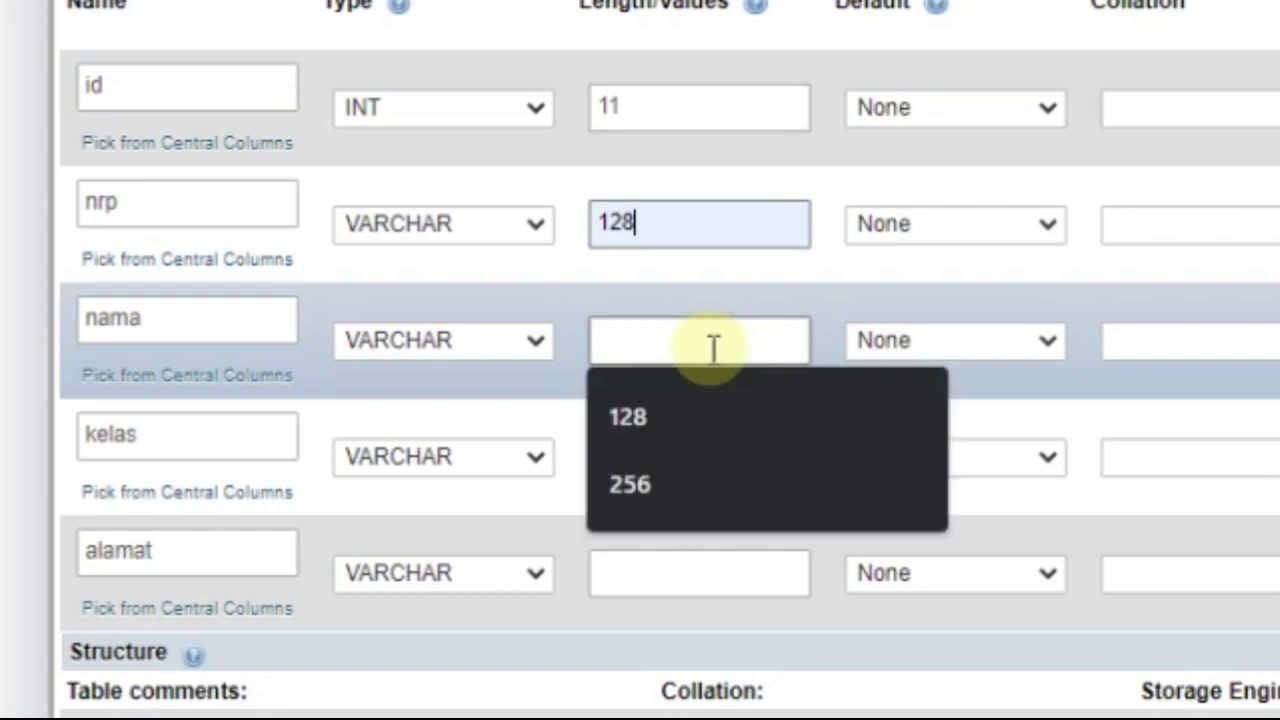
left_click(653, 428)
left_click(697, 458)
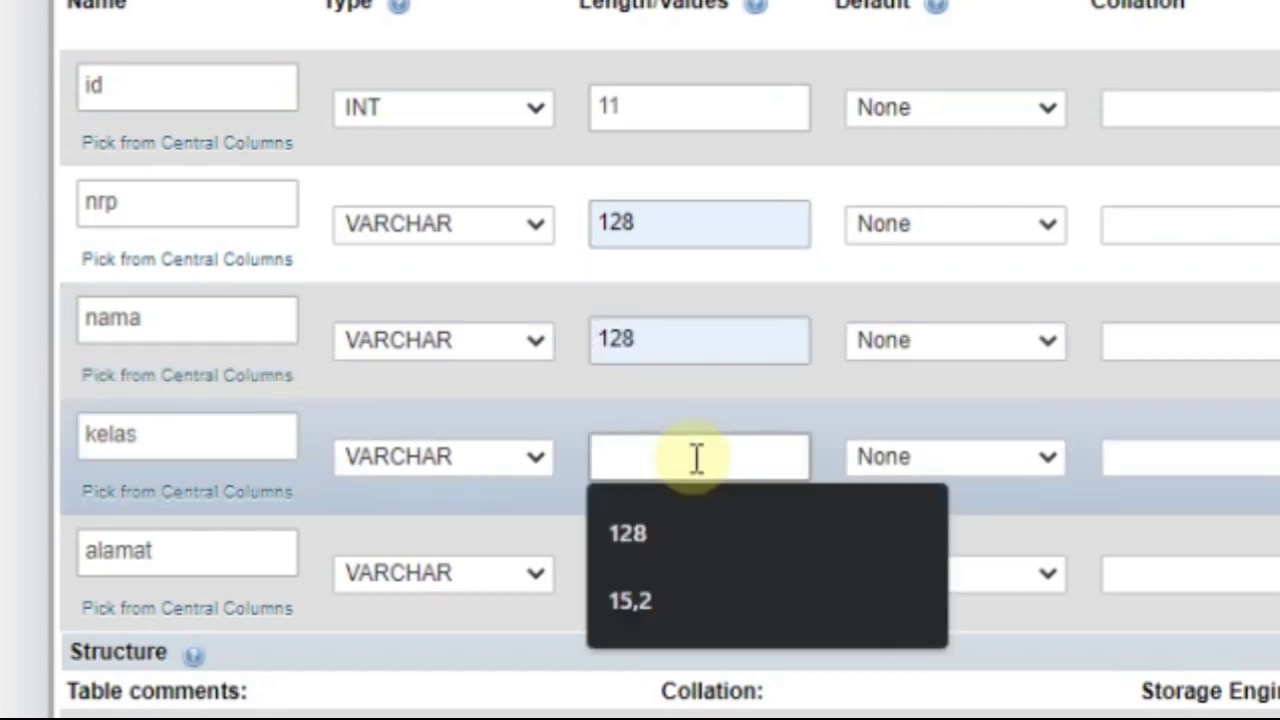
left_click(688, 510)
left_click(719, 588)
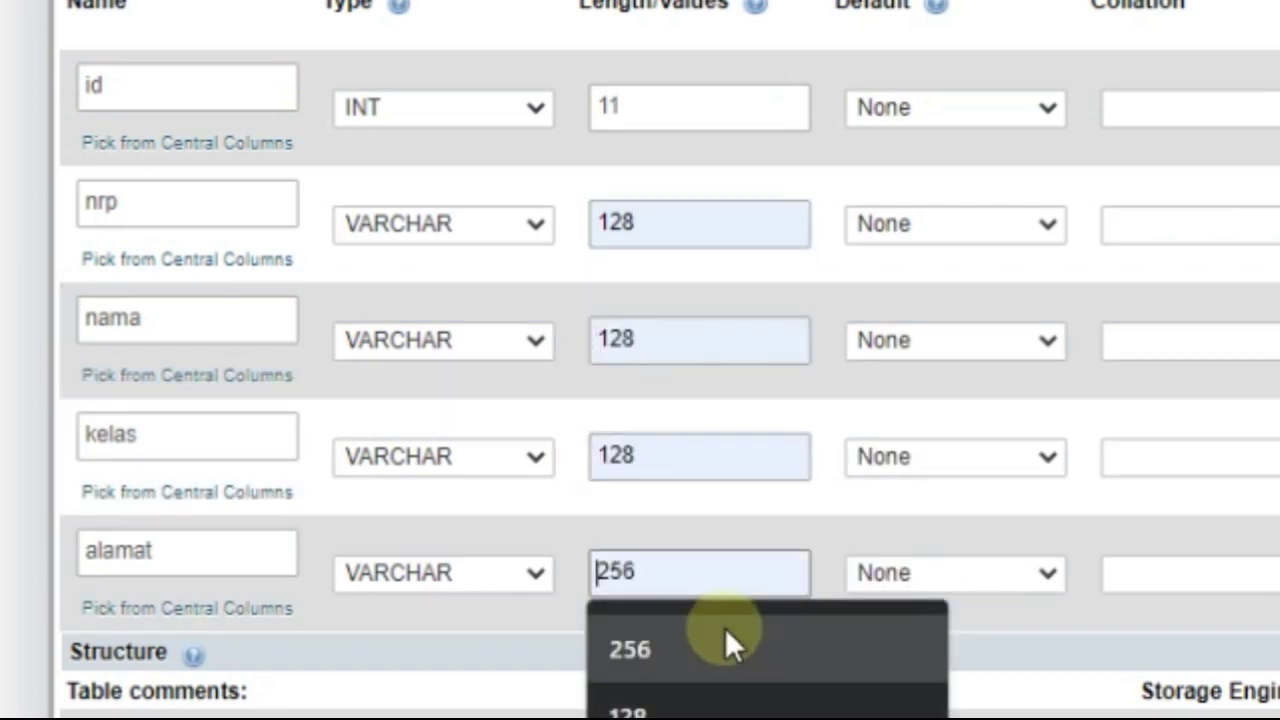
left_click(694, 706)
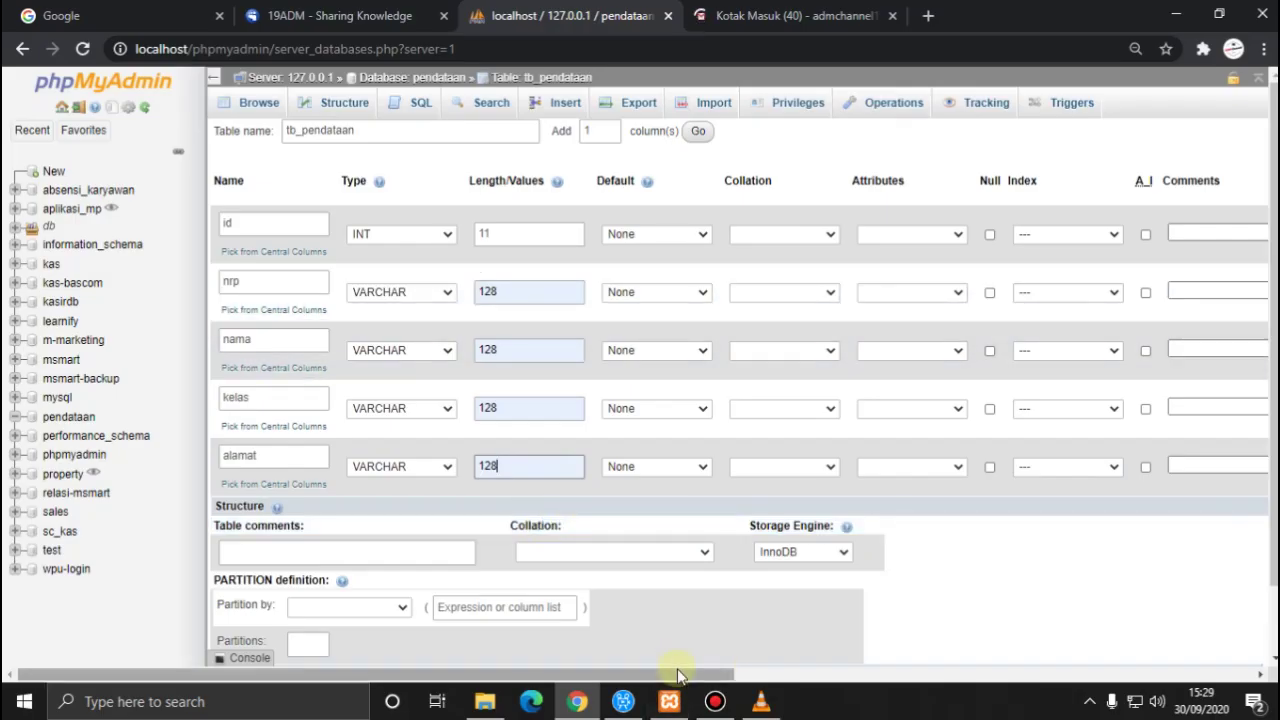
Give the id column a PRIMARY index, confirming in the Add index dialog.
left_click_drag(680, 674, 1014, 651)
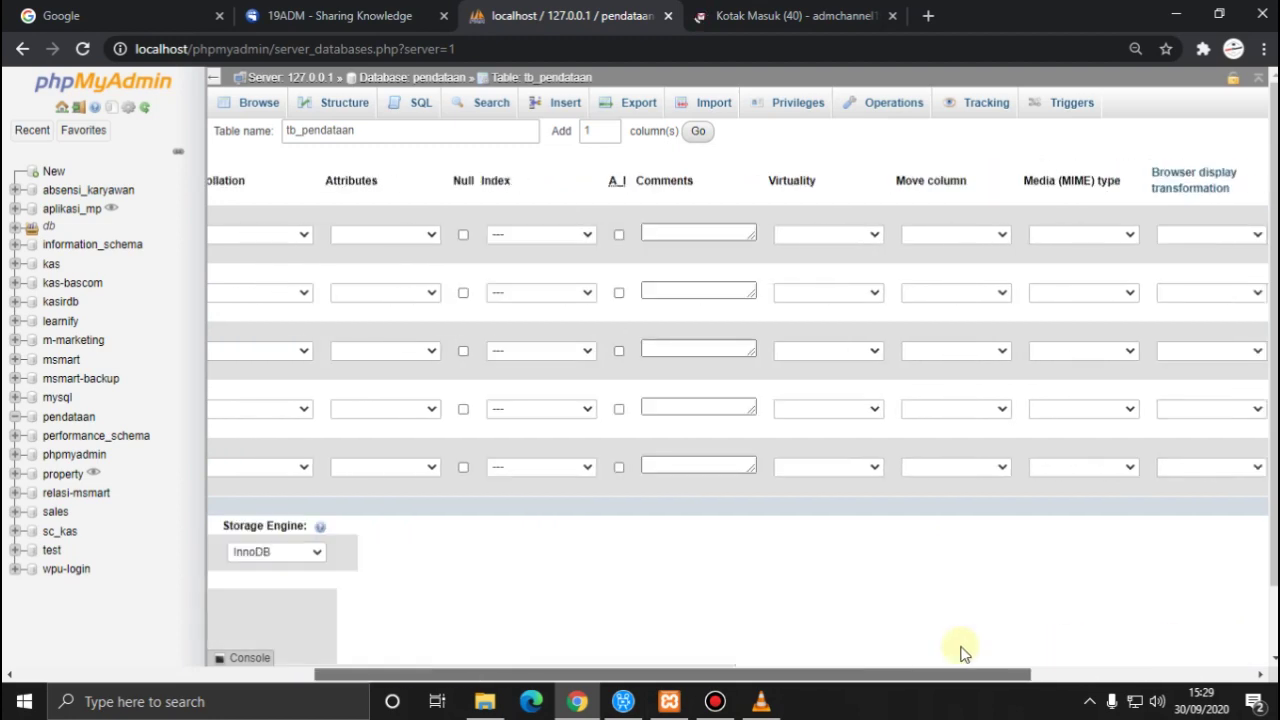
left_click_drag(1155, 643, 599, 232)
left_click(599, 232)
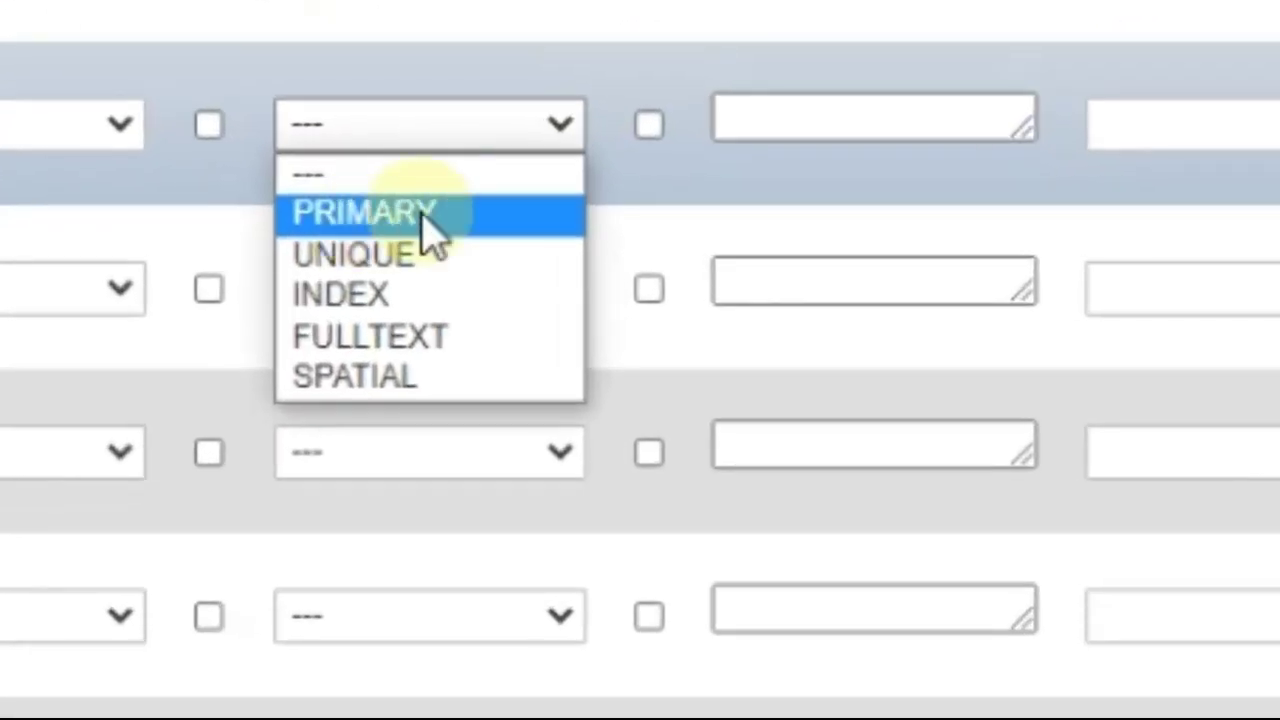
left_click(428, 230)
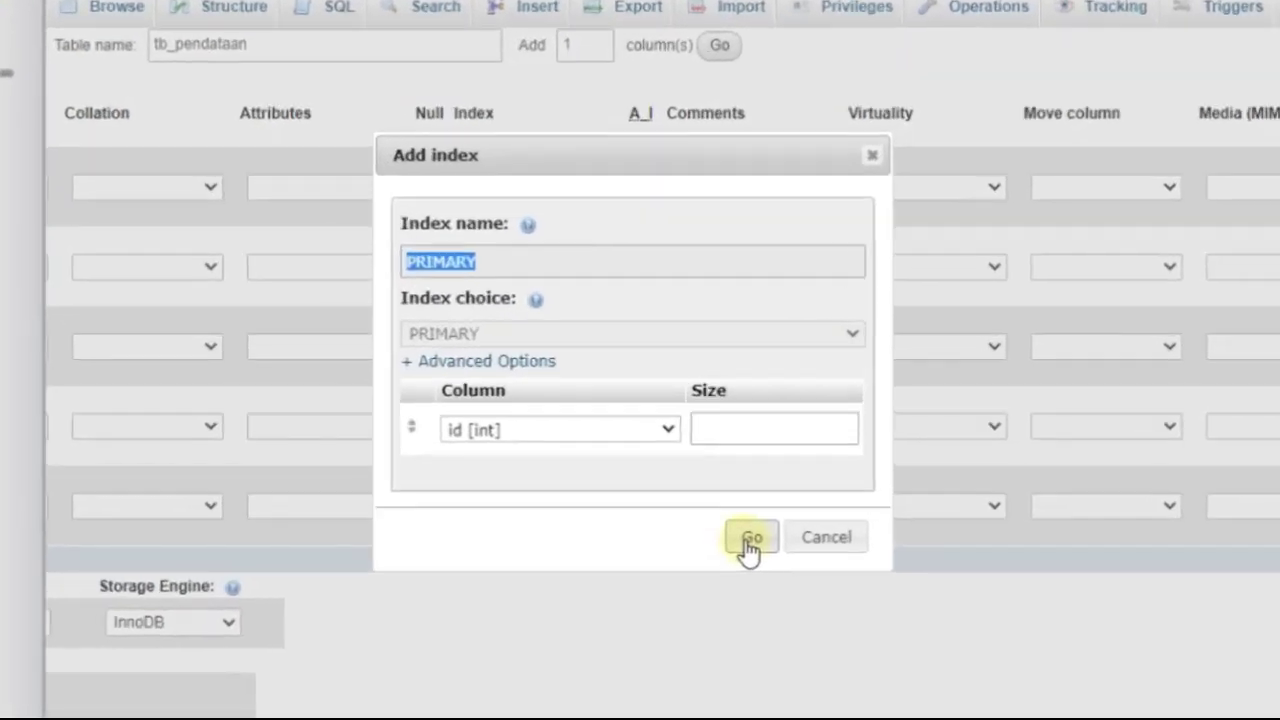
left_click(715, 493)
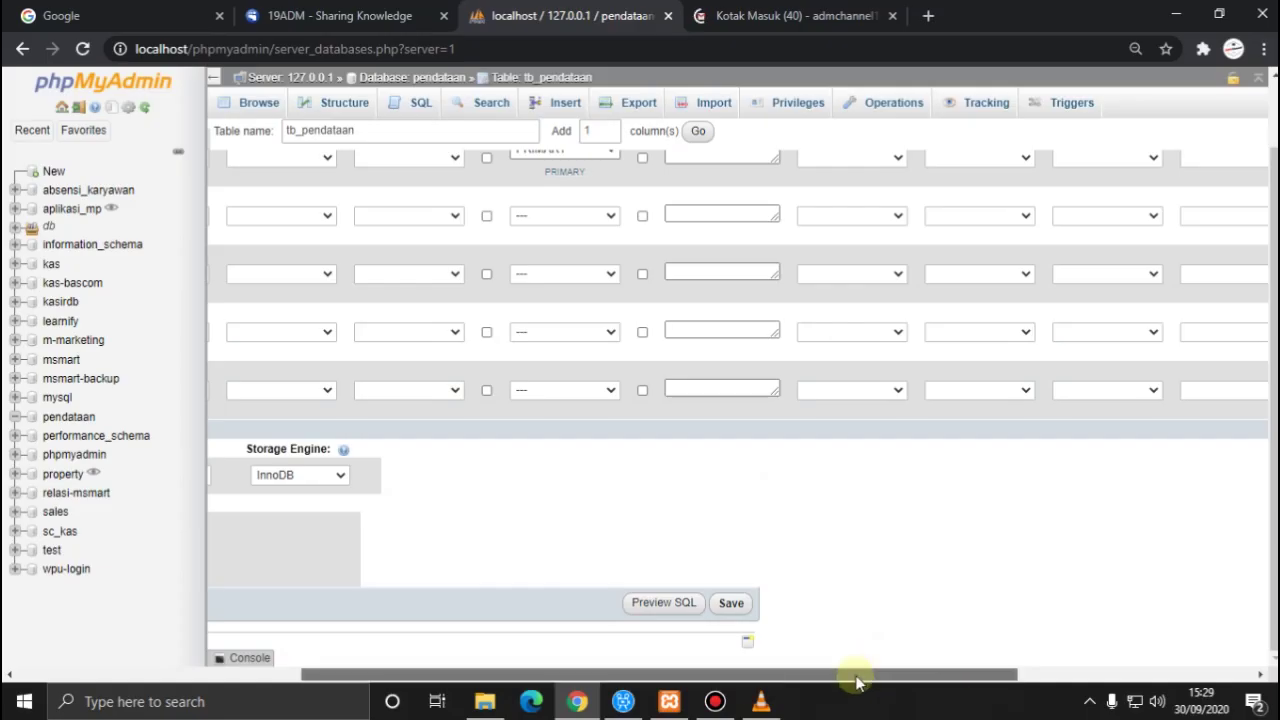
left_click_drag(851, 677, 561, 677)
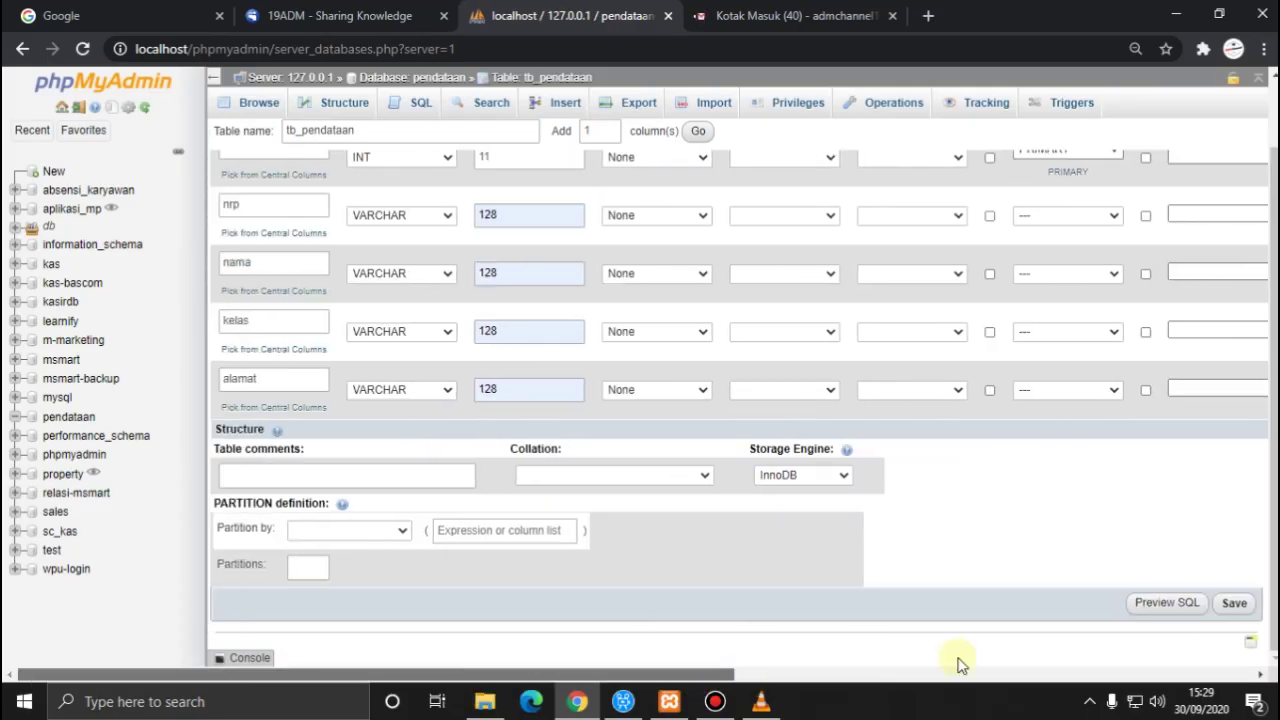
scroll(957, 665, "right", 5)
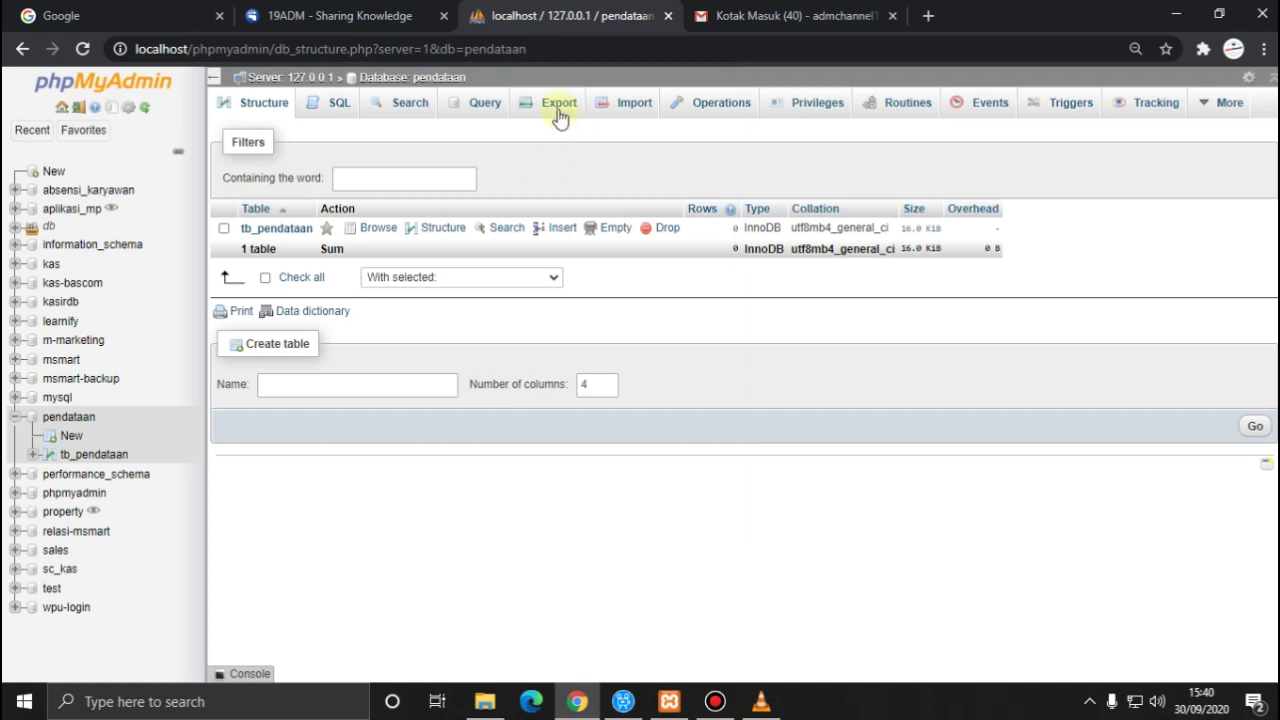
Quick-export the pendataan database in SQL format as pendataan.sql.
left_click(556, 117)
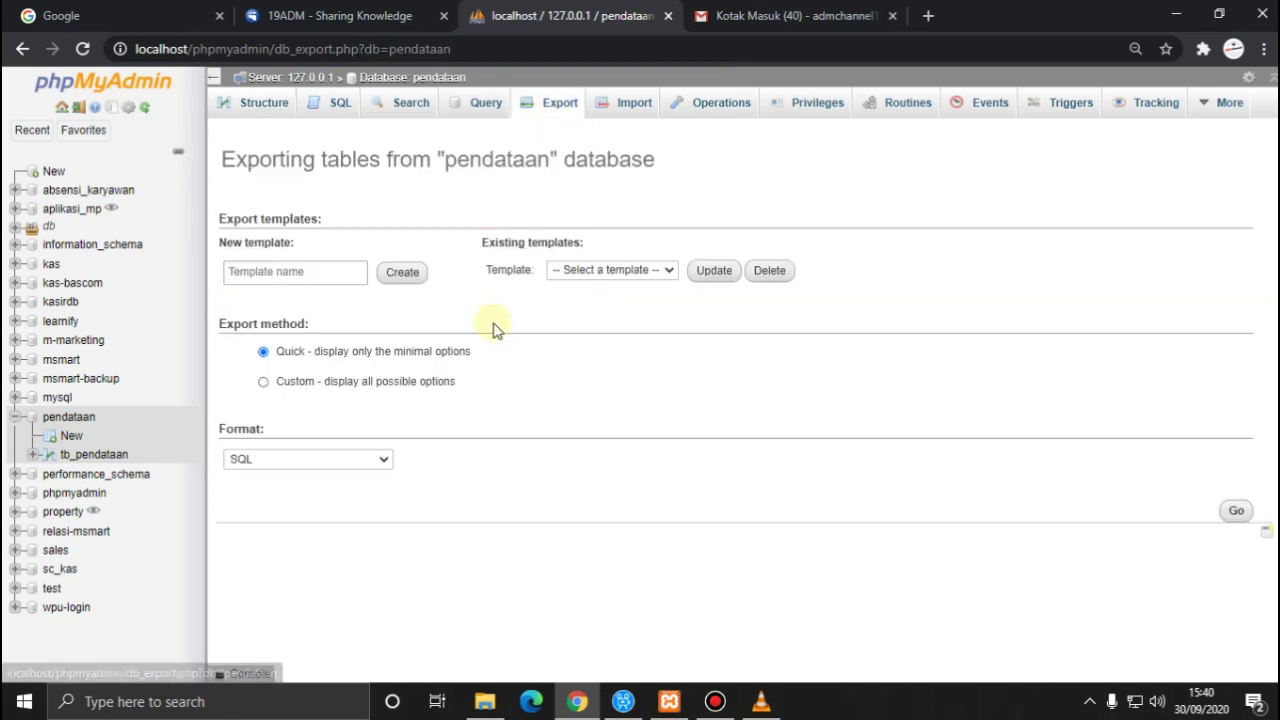
left_click(1236, 512)
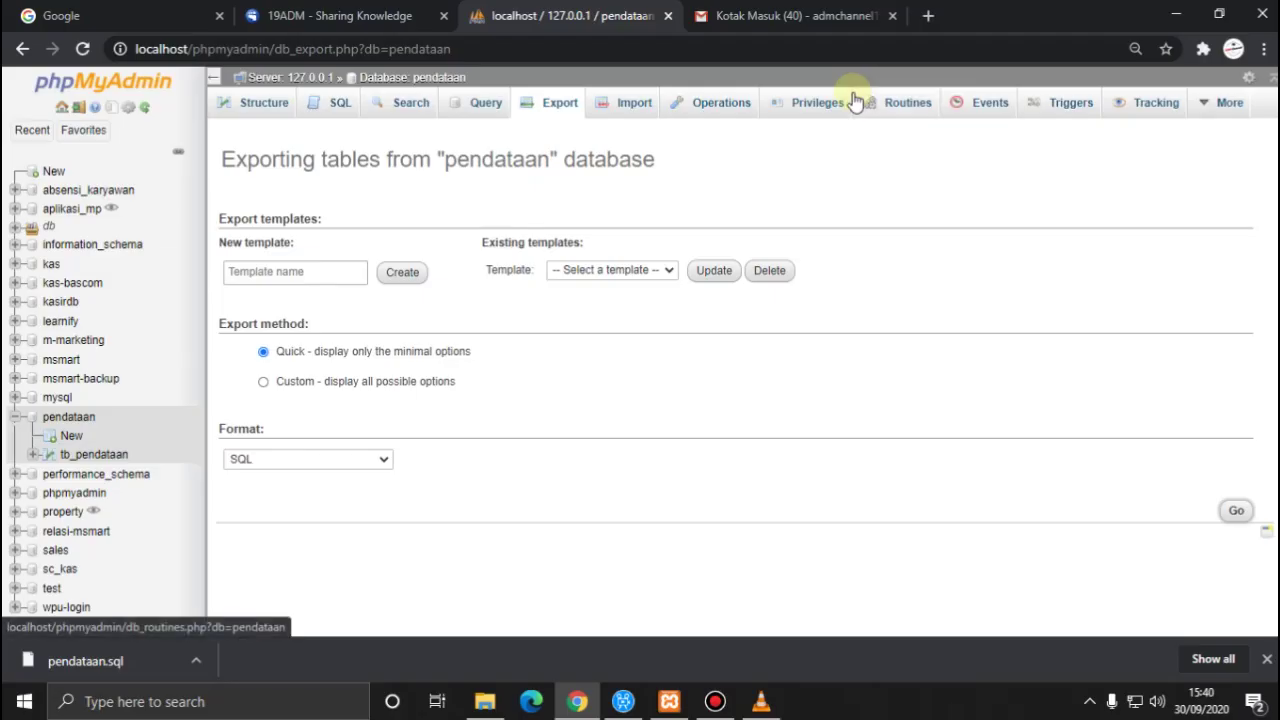
Load crudigniter.com in the first Chrome tab and go to its registration form.
left_click(157, 10)
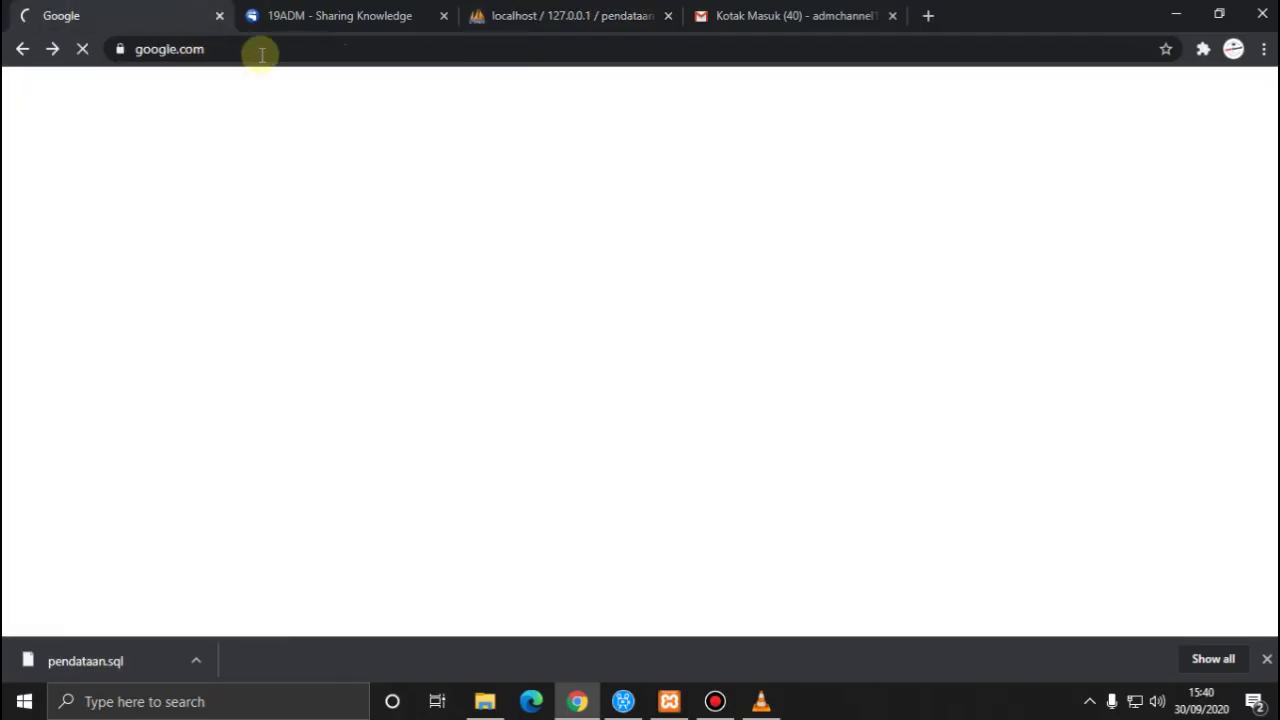
left_click(261, 54)
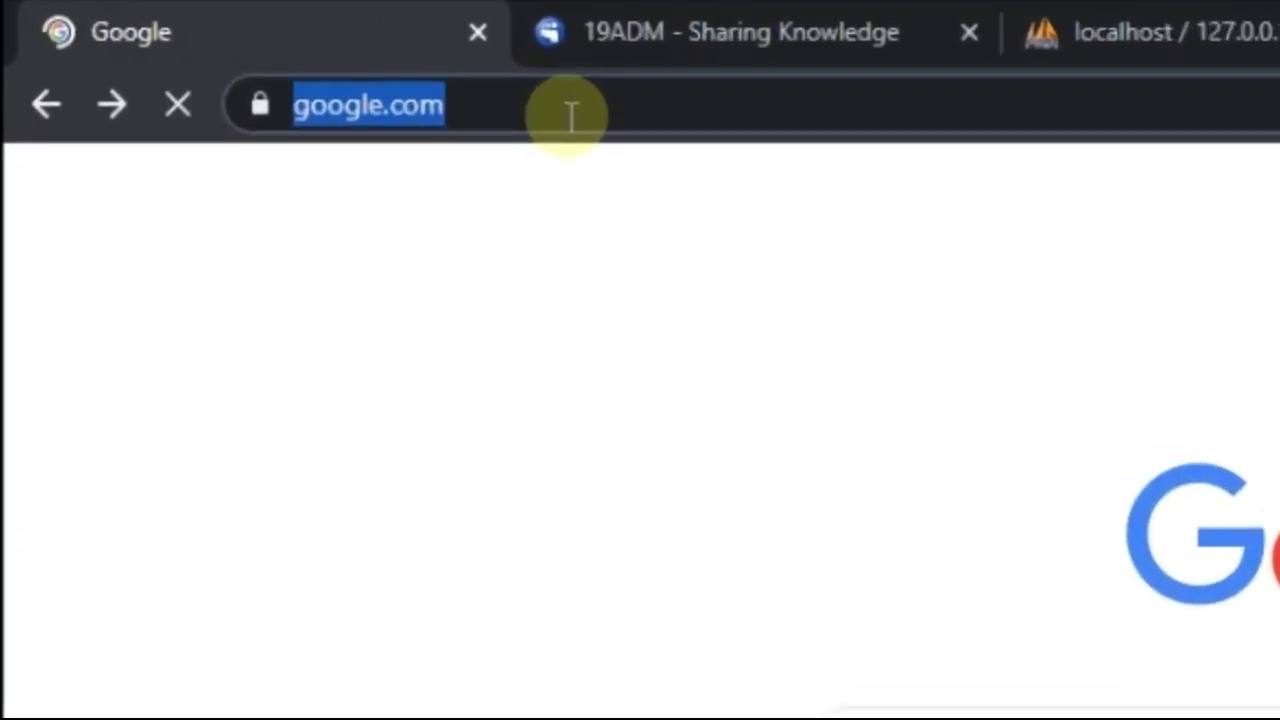
type("cru")
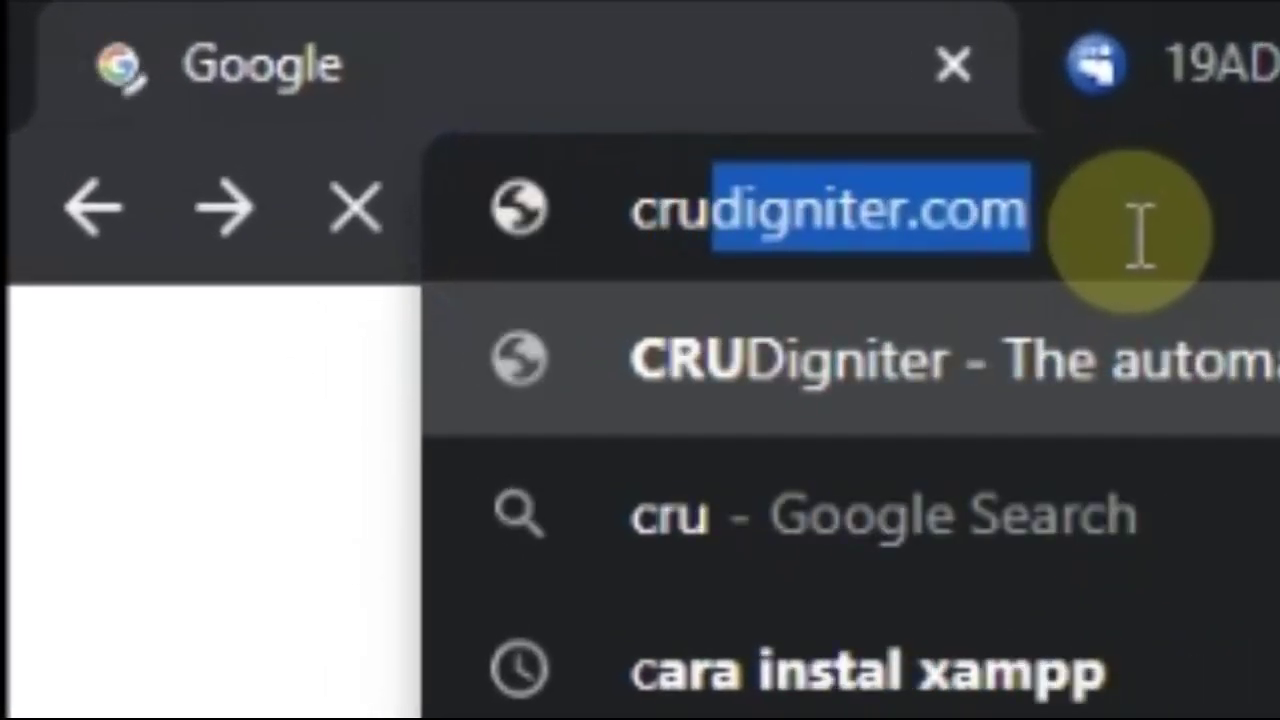
type("d")
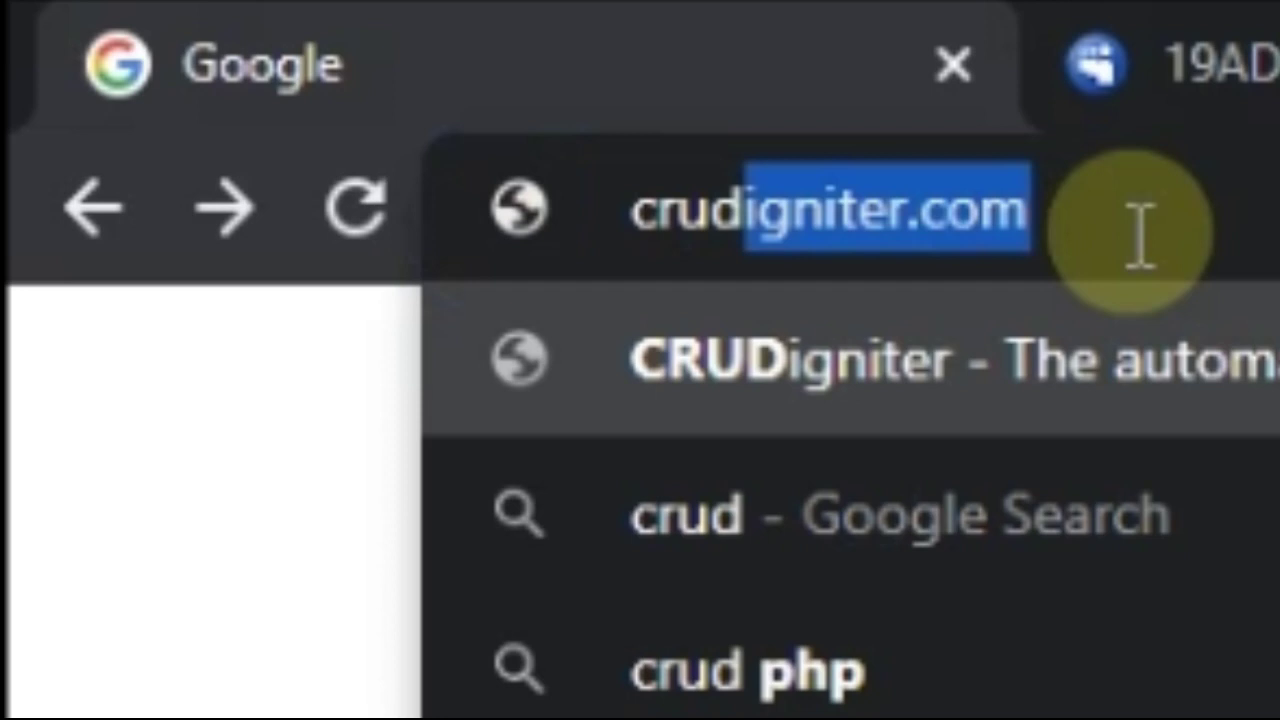
key("End")
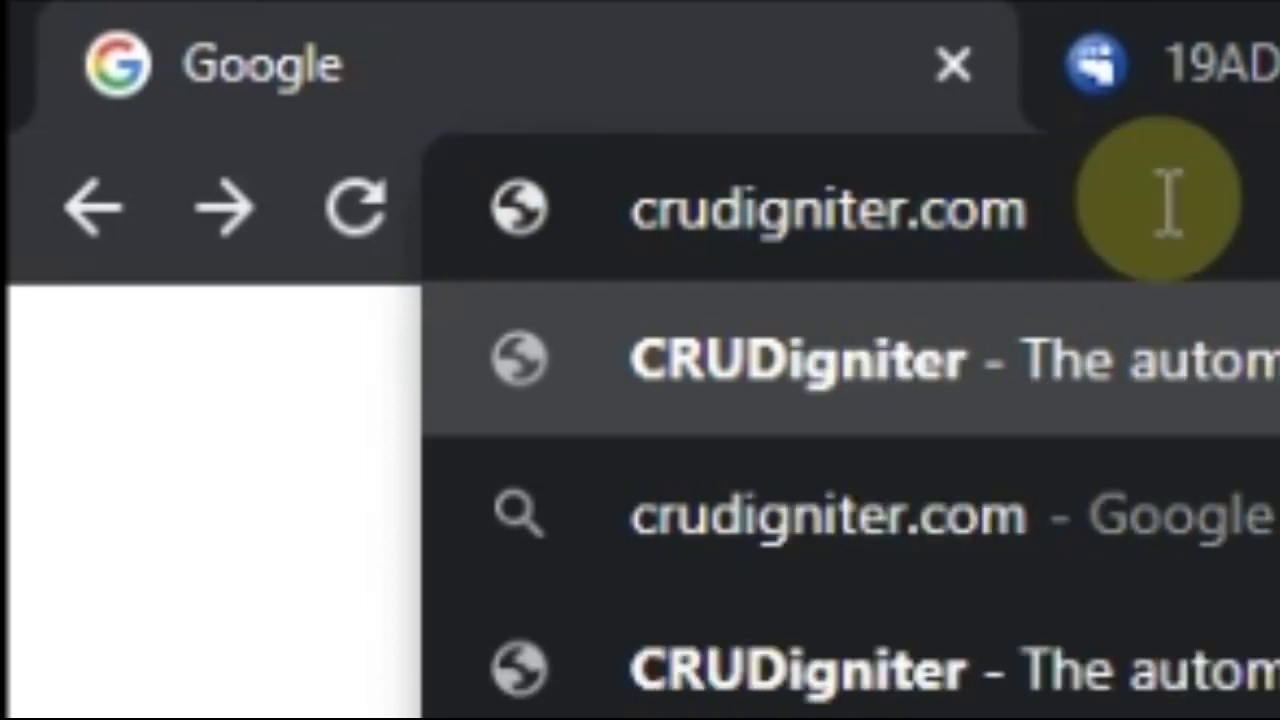
key("Return")
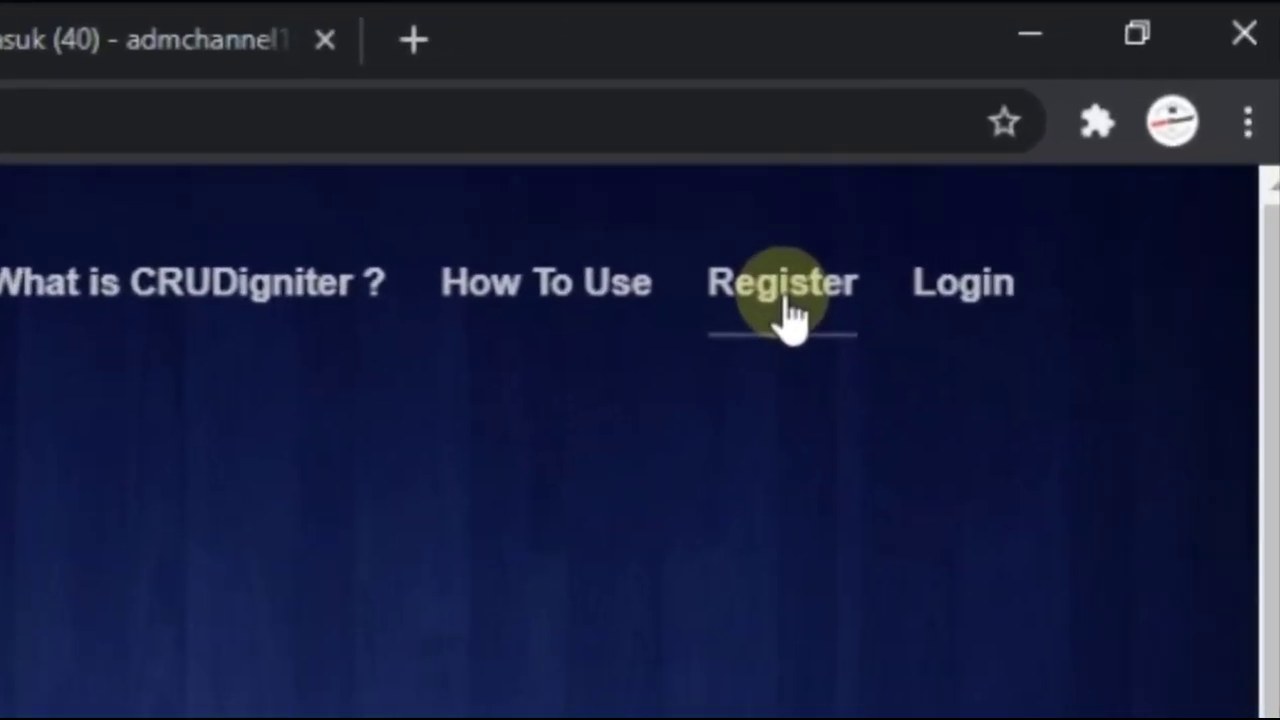
left_click(955, 212)
Register a CRUDigniter account with the user's full name, e-mail address and password.
left_click(665, 308)
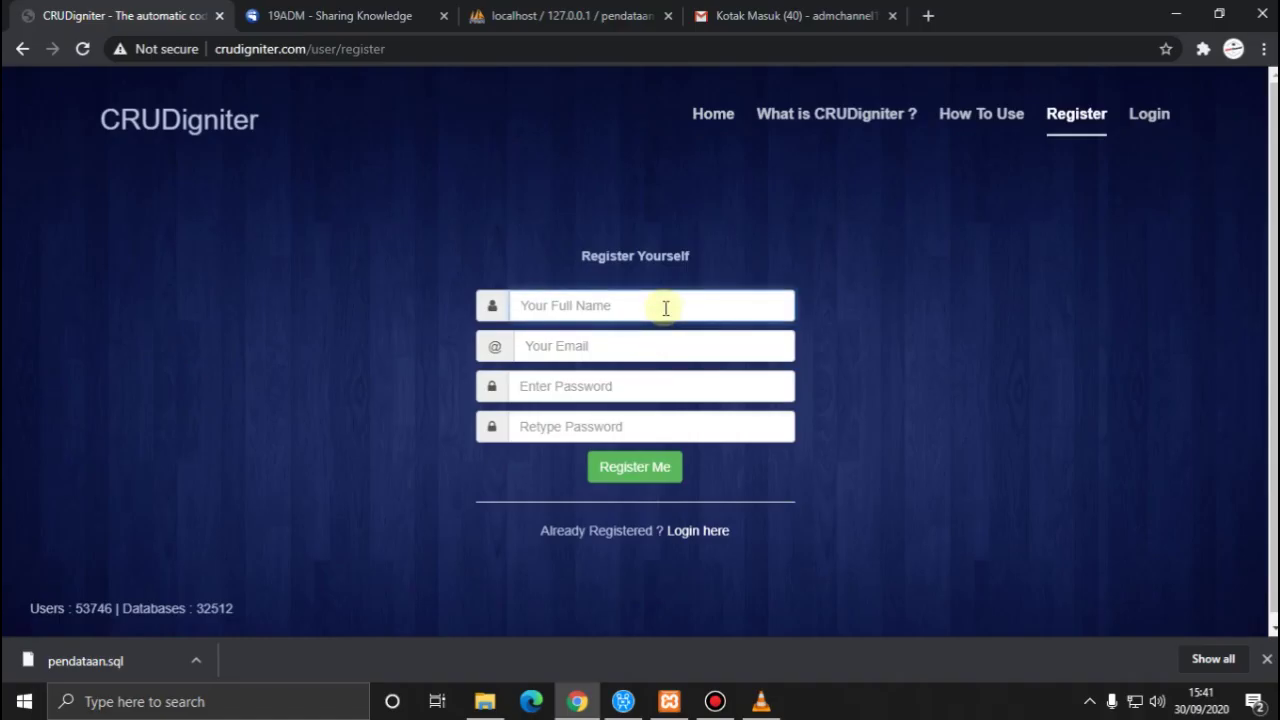
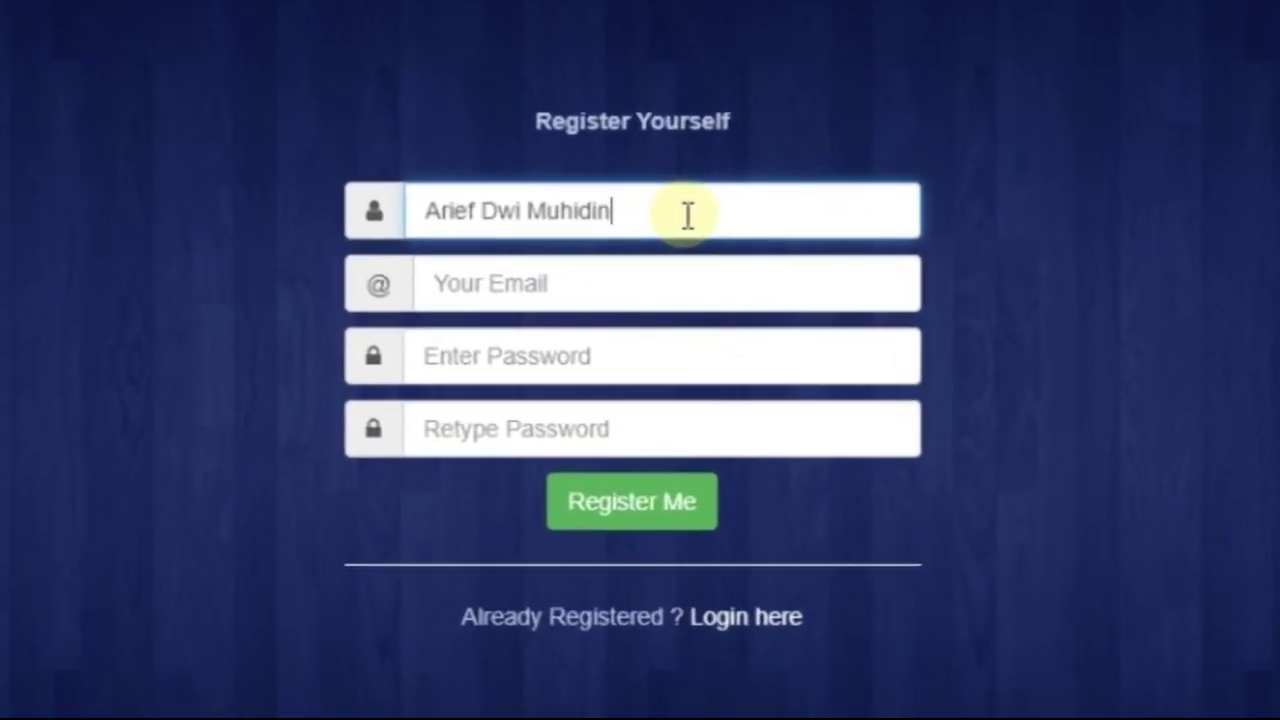
left_click(669, 273)
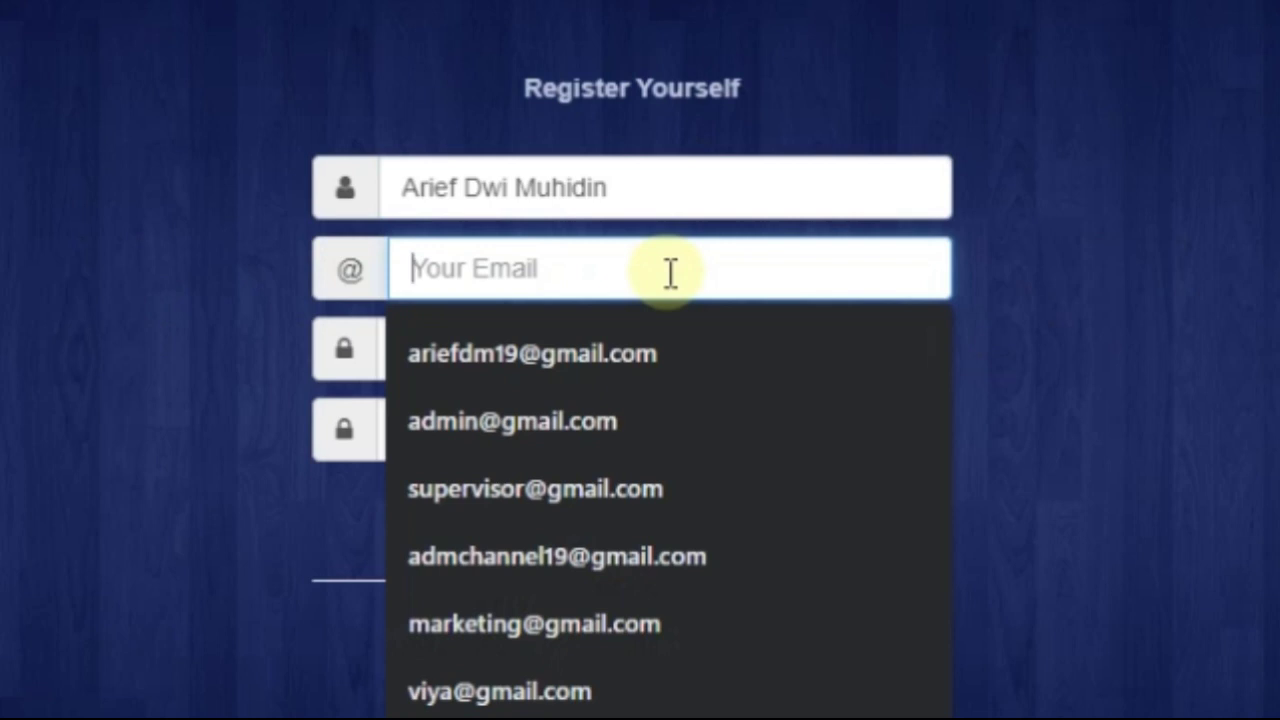
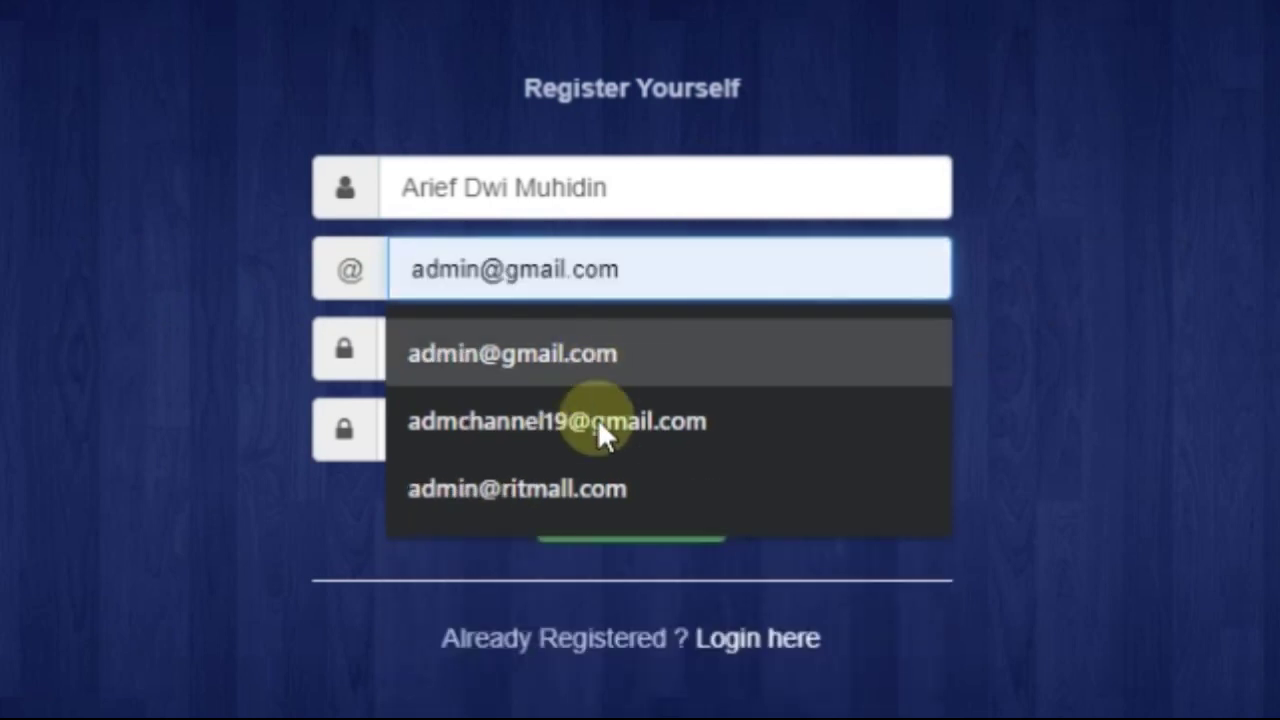
left_click(600, 421)
left_click(618, 340)
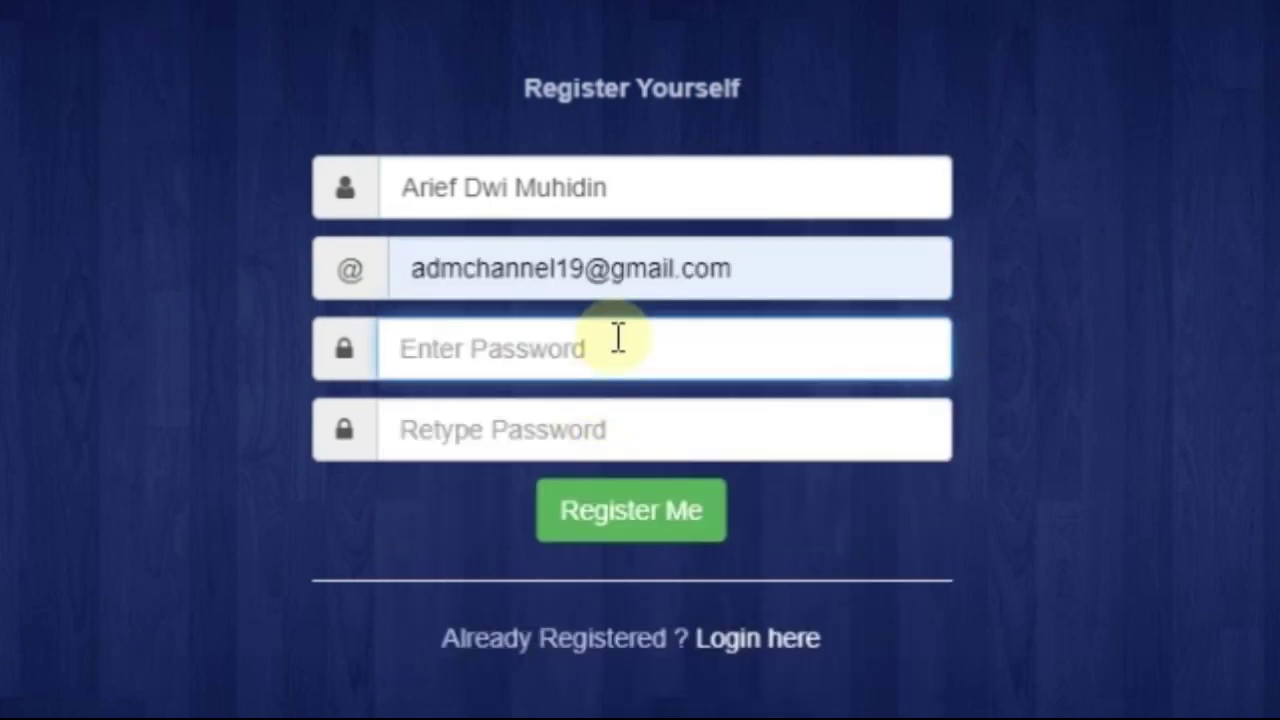
type("a")
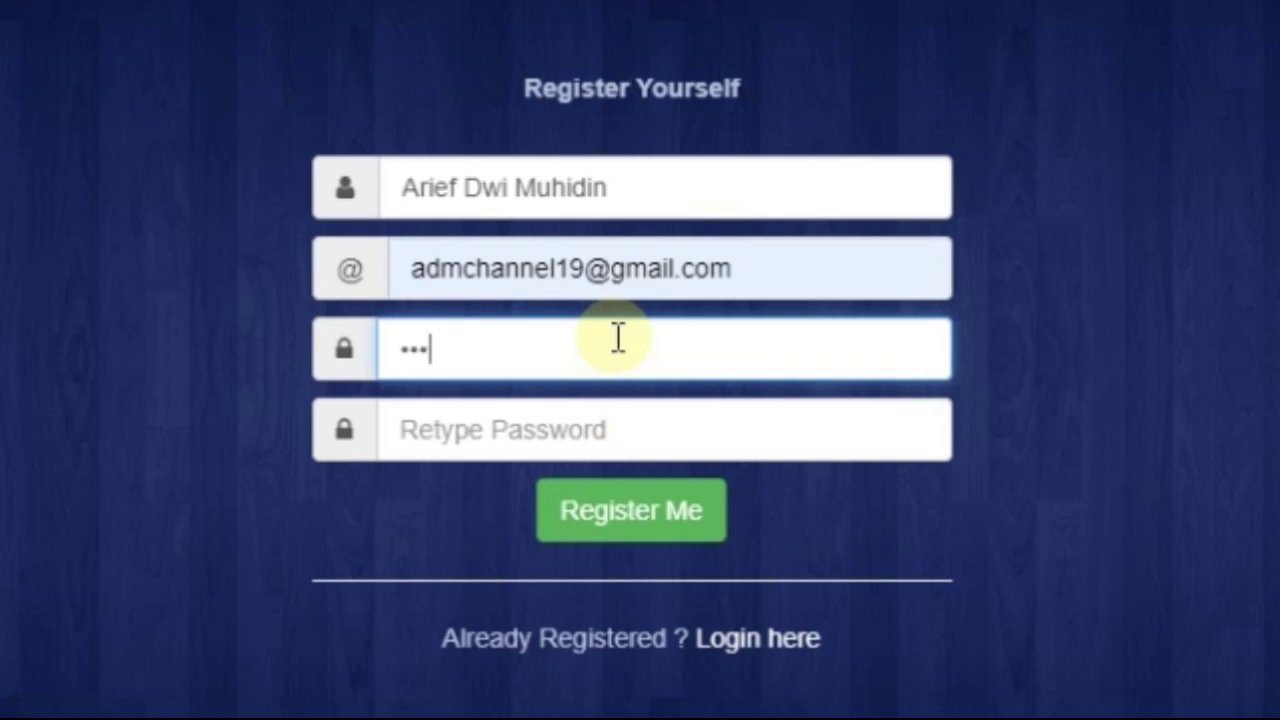
left_click(603, 427)
type("a")
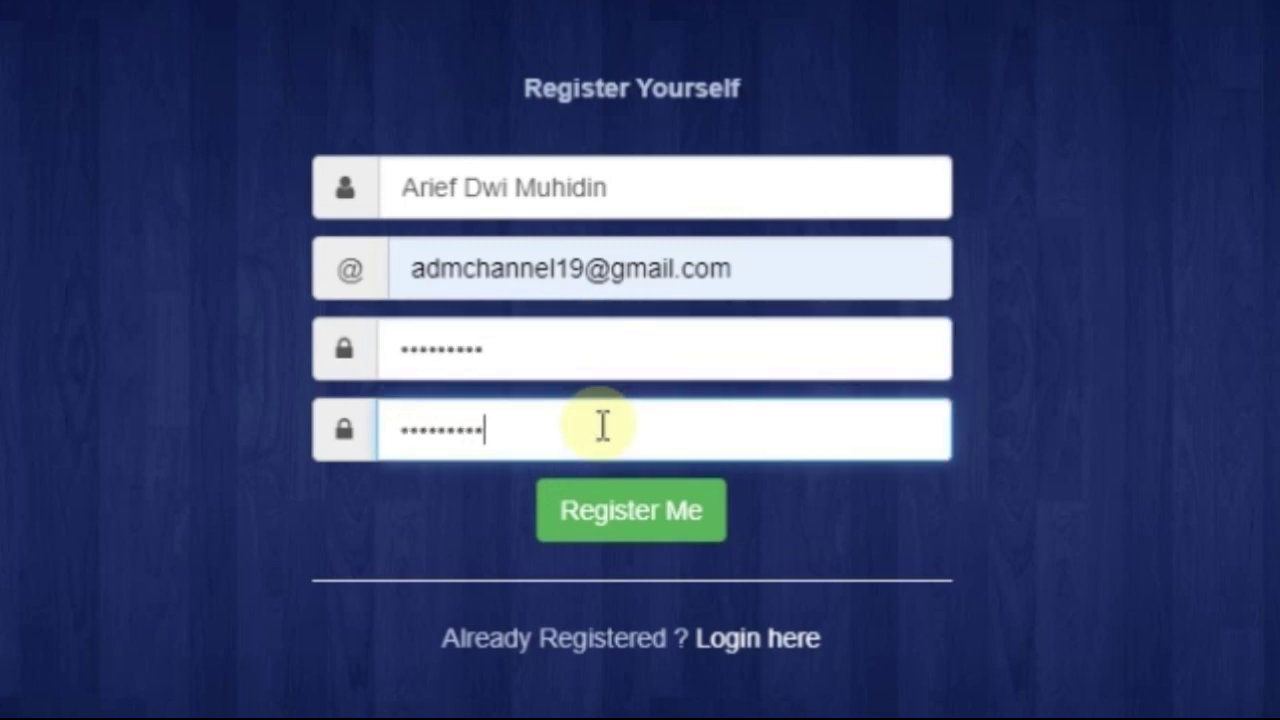
left_click(638, 525)
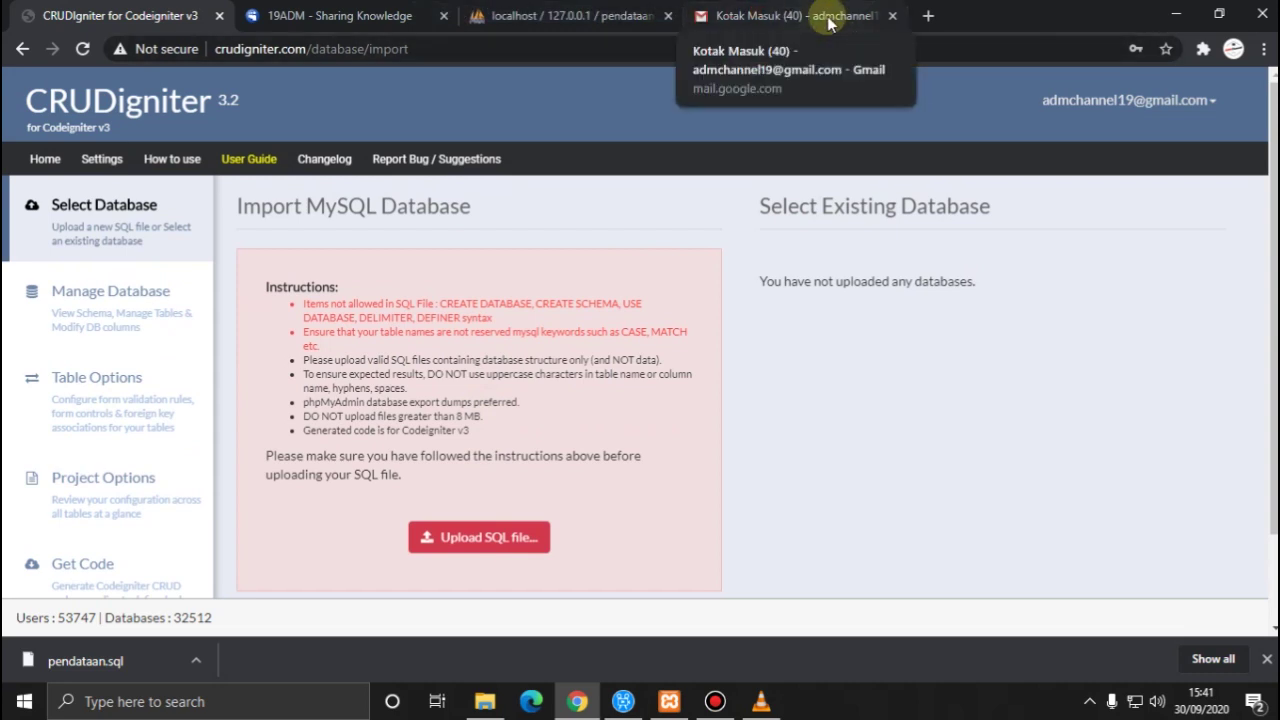
In Gmail, open the Welcome to CRUDigniter message and confirm the account's e-mail address.
left_click(828, 24)
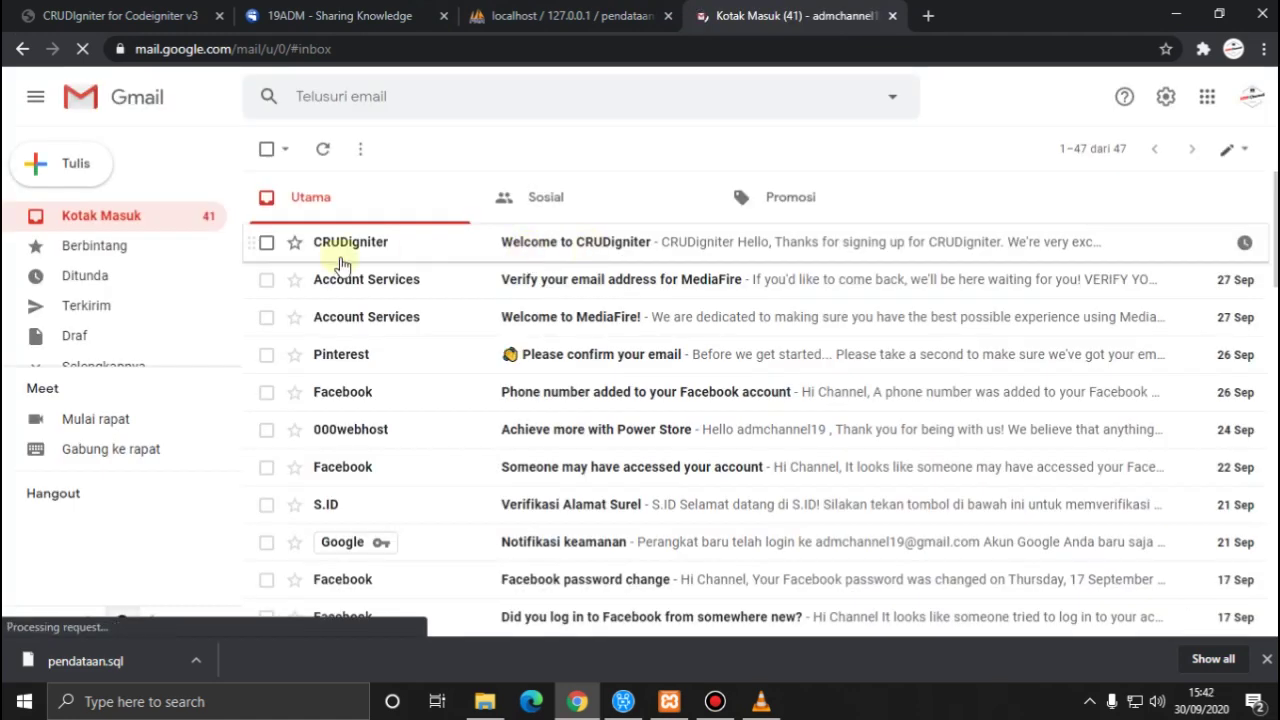
left_click(430, 248)
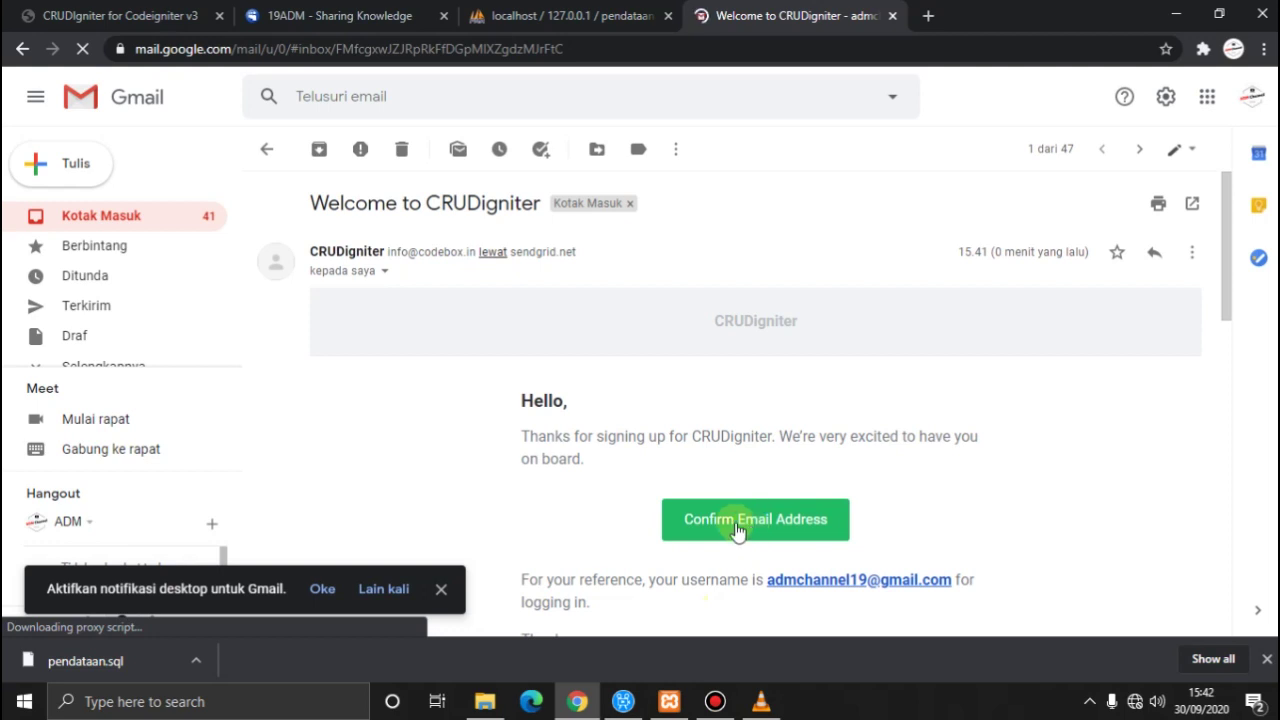
left_click(735, 522)
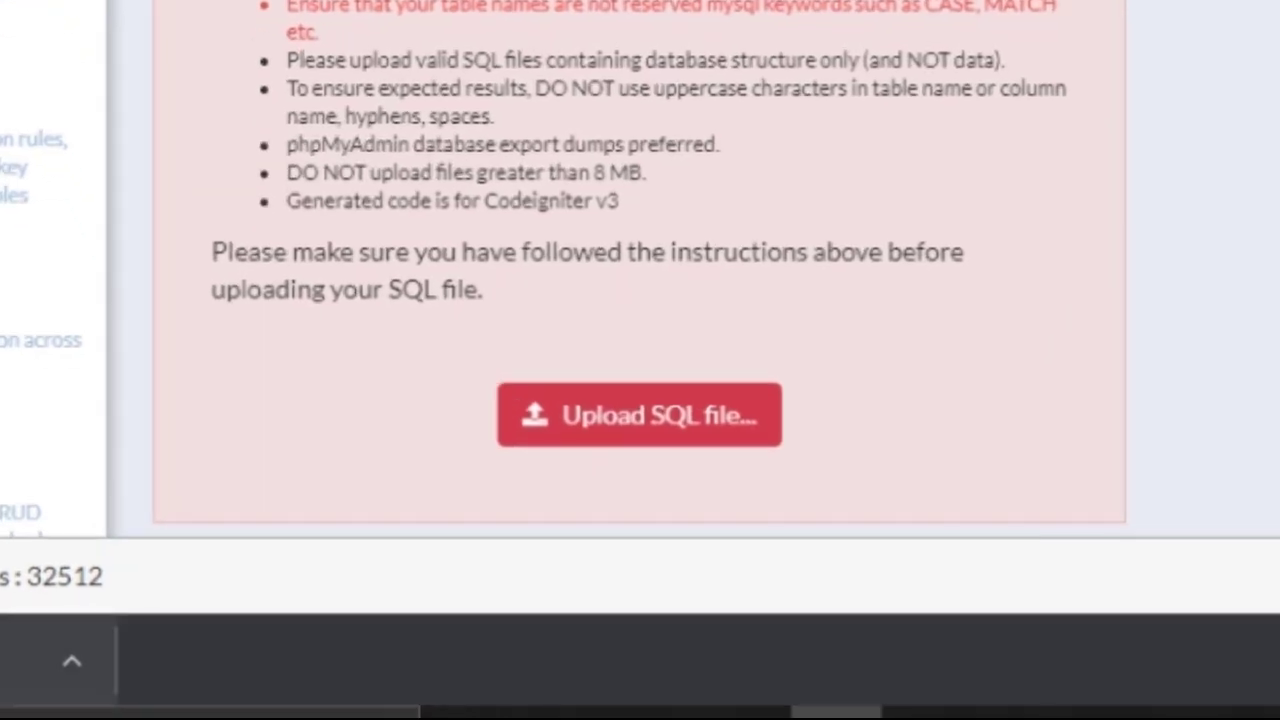
Upload pendataan.sql from the Downloads folder as the CRUDigniter database.
left_click(650, 439)
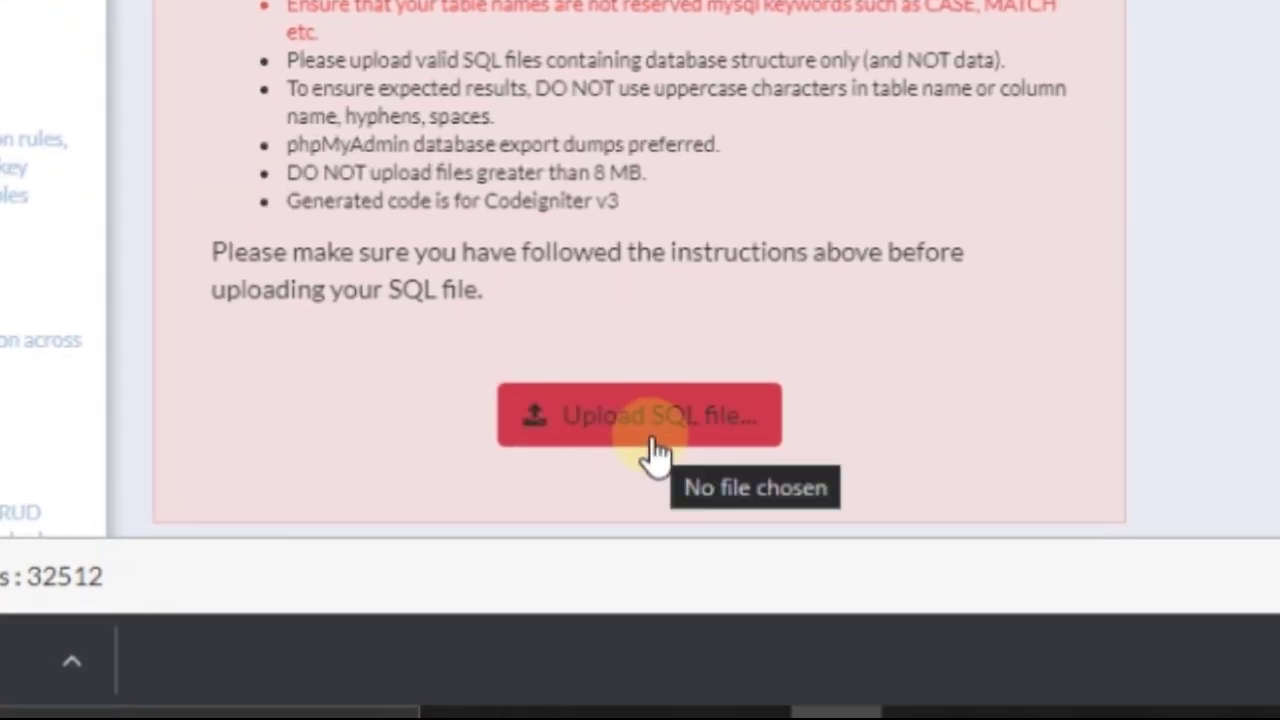
left_click(643, 437)
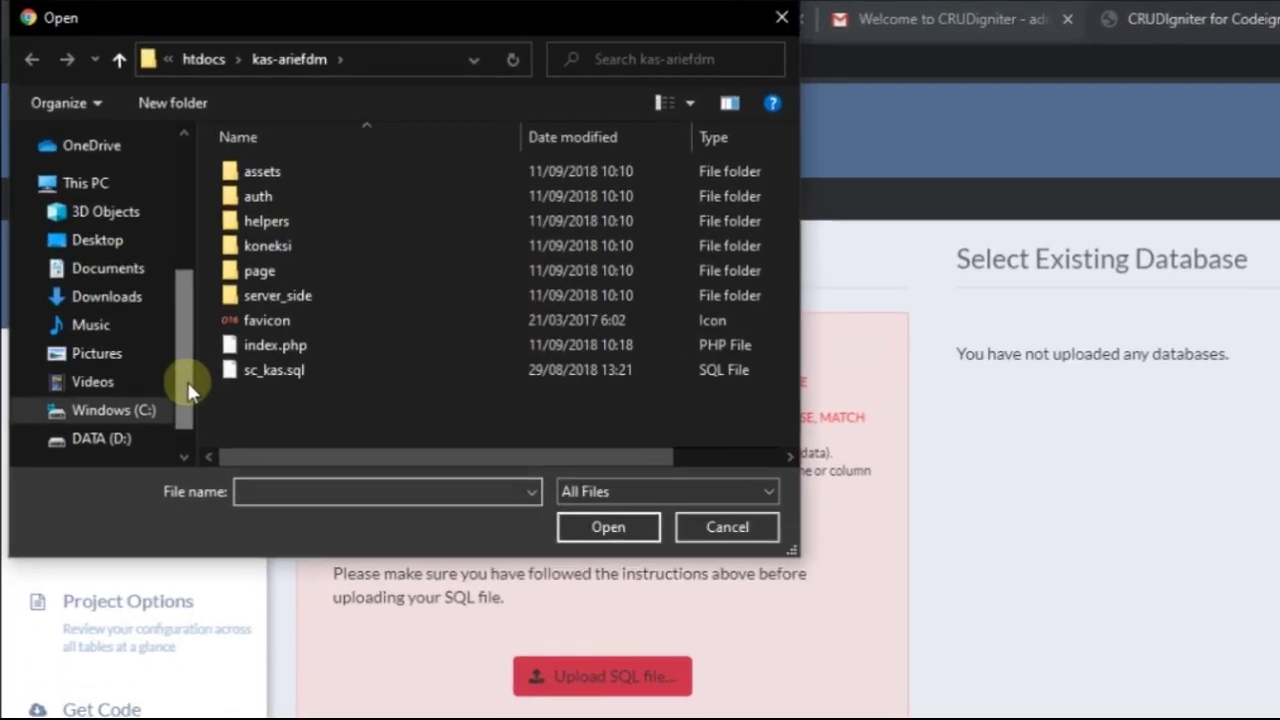
scroll(185, 380, "up", 5)
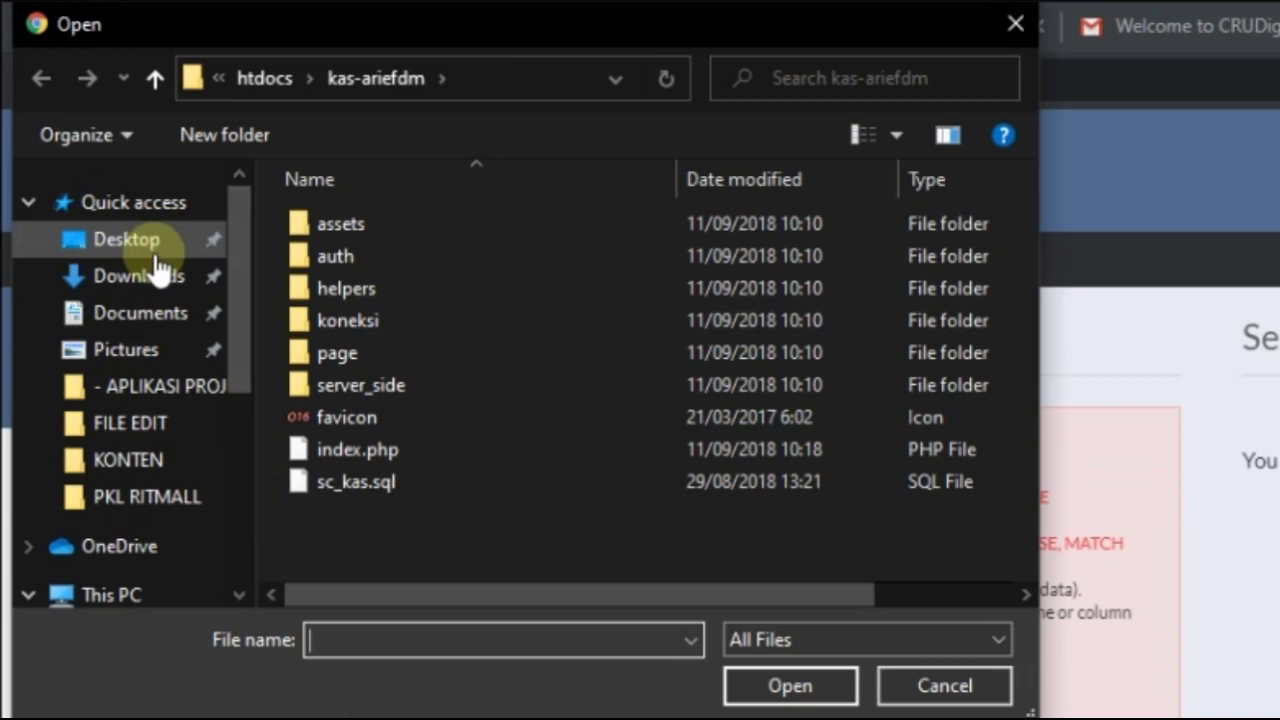
left_click(158, 280)
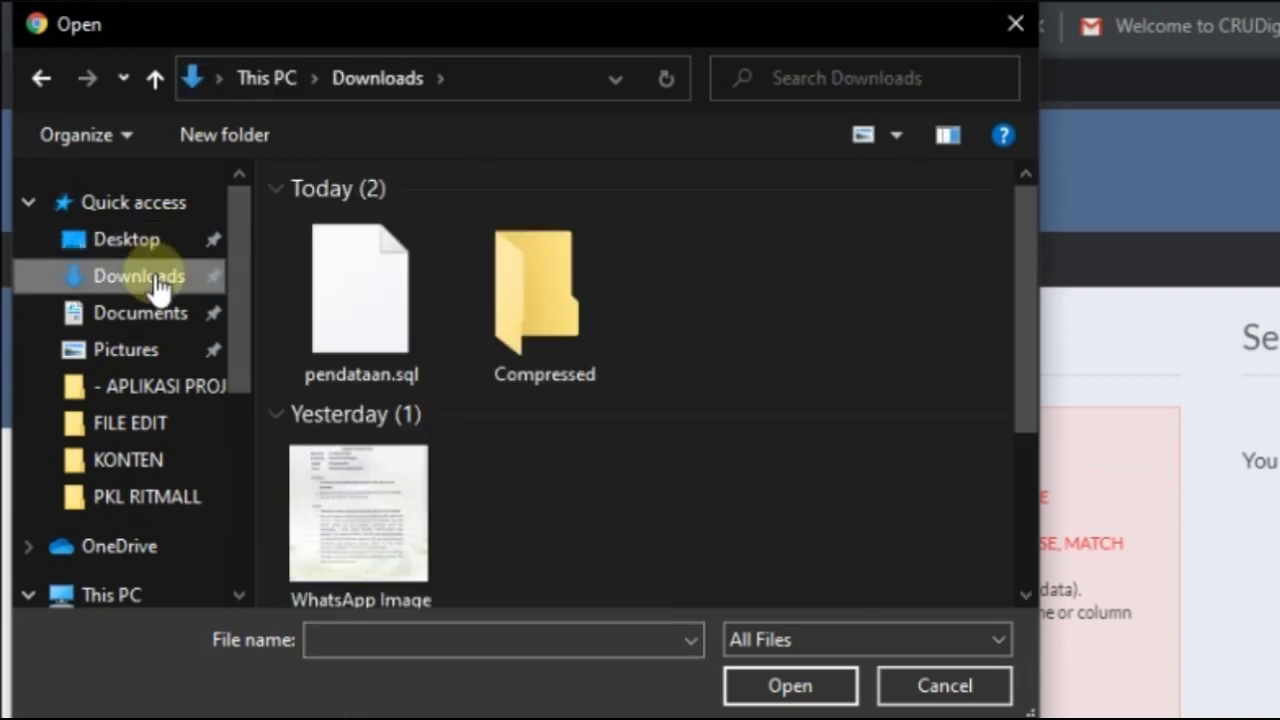
left_click(372, 303)
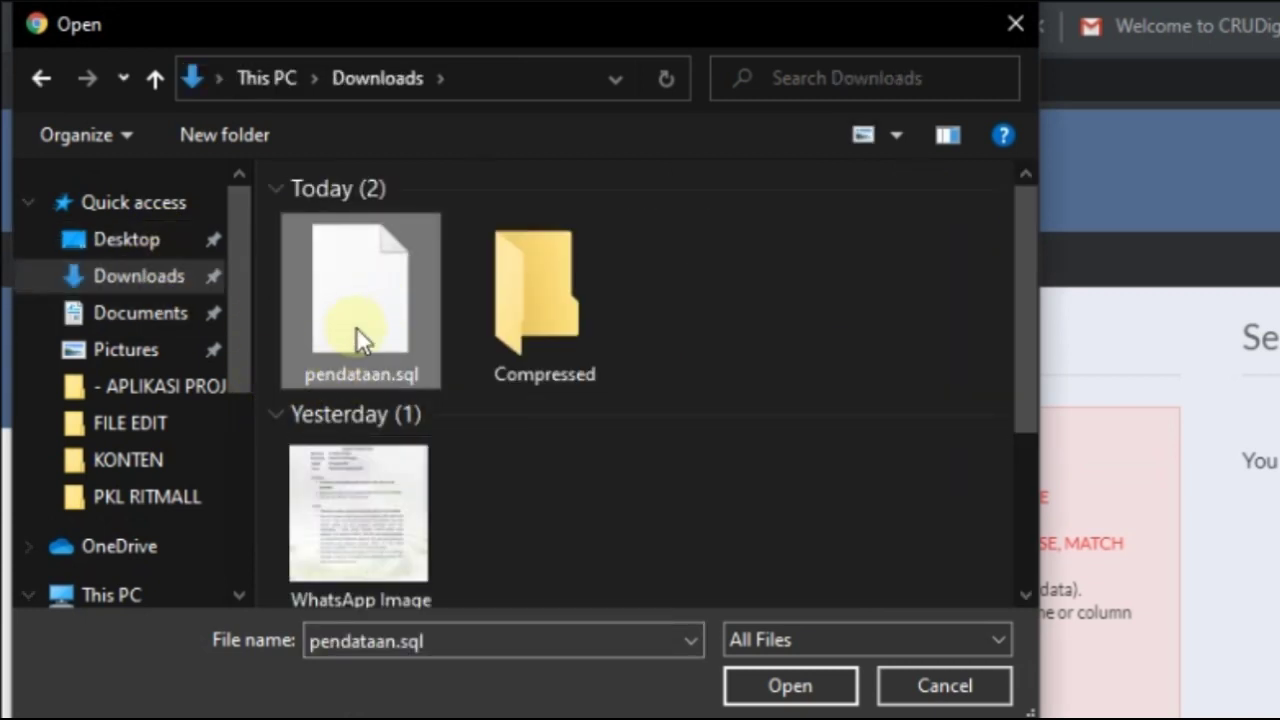
left_click(757, 688)
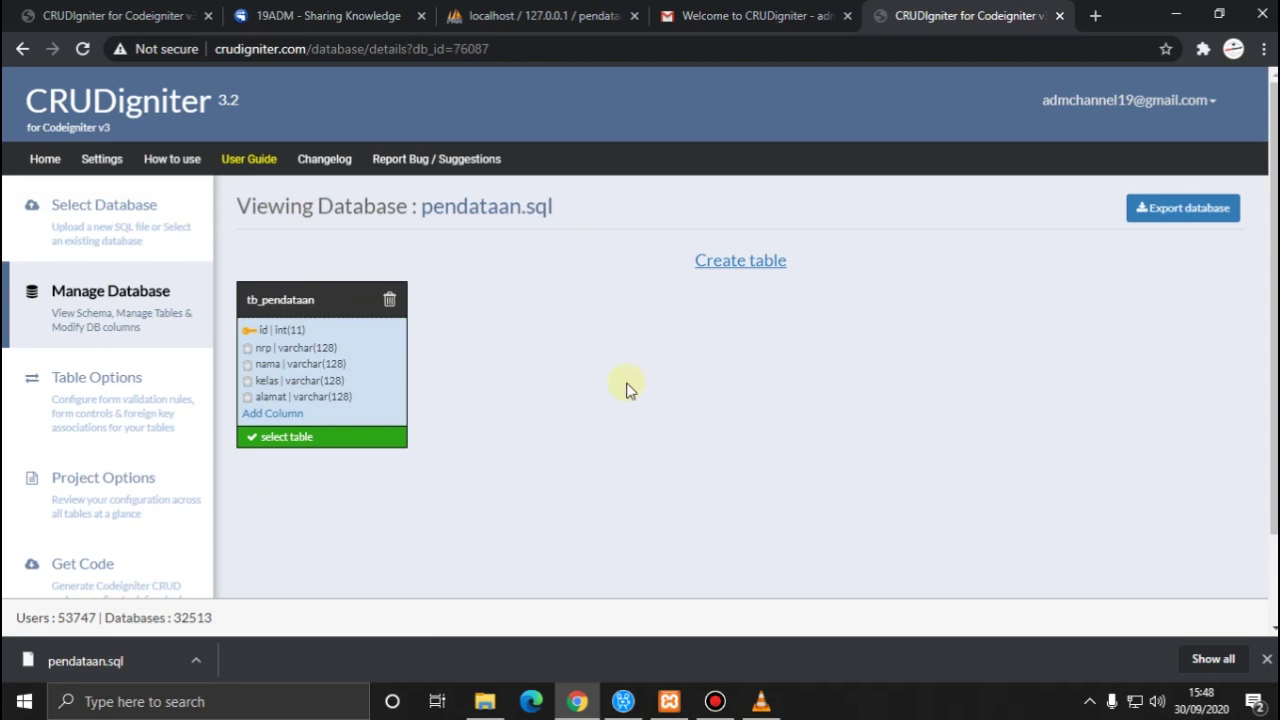
On the Table Options page, pick tb_pendataan as the source table.
left_click(295, 440)
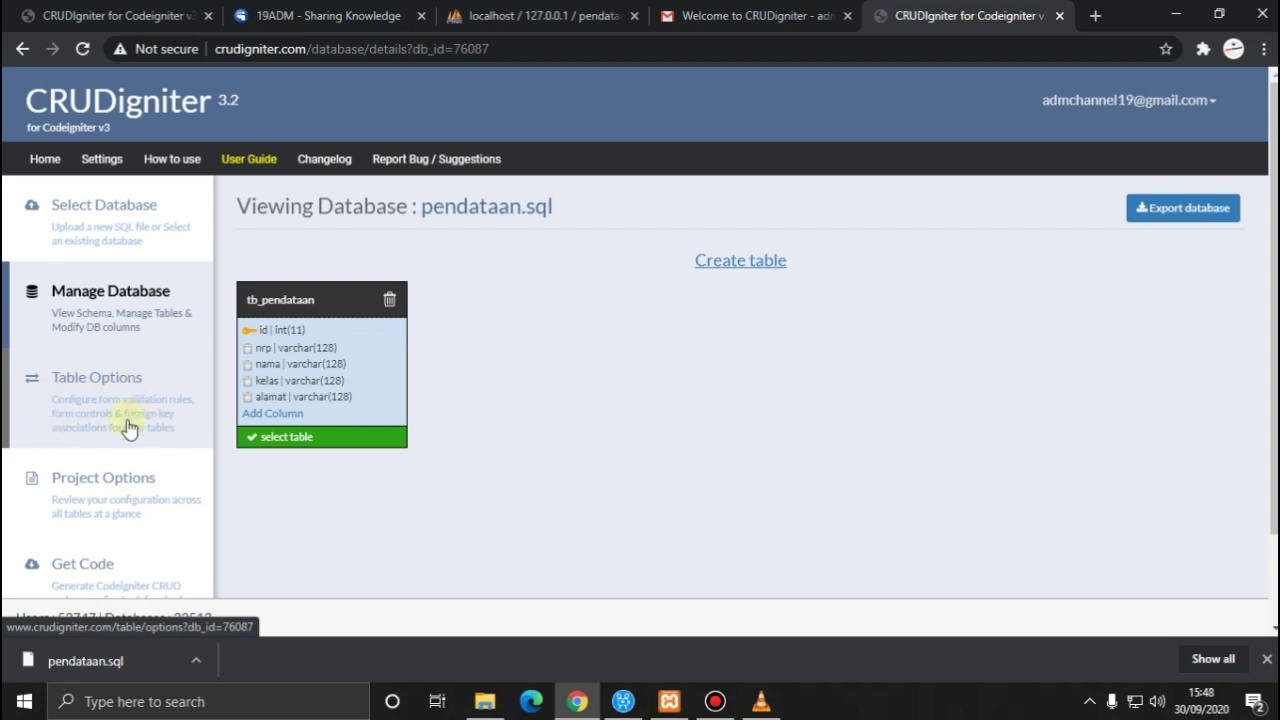
left_click(70, 403)
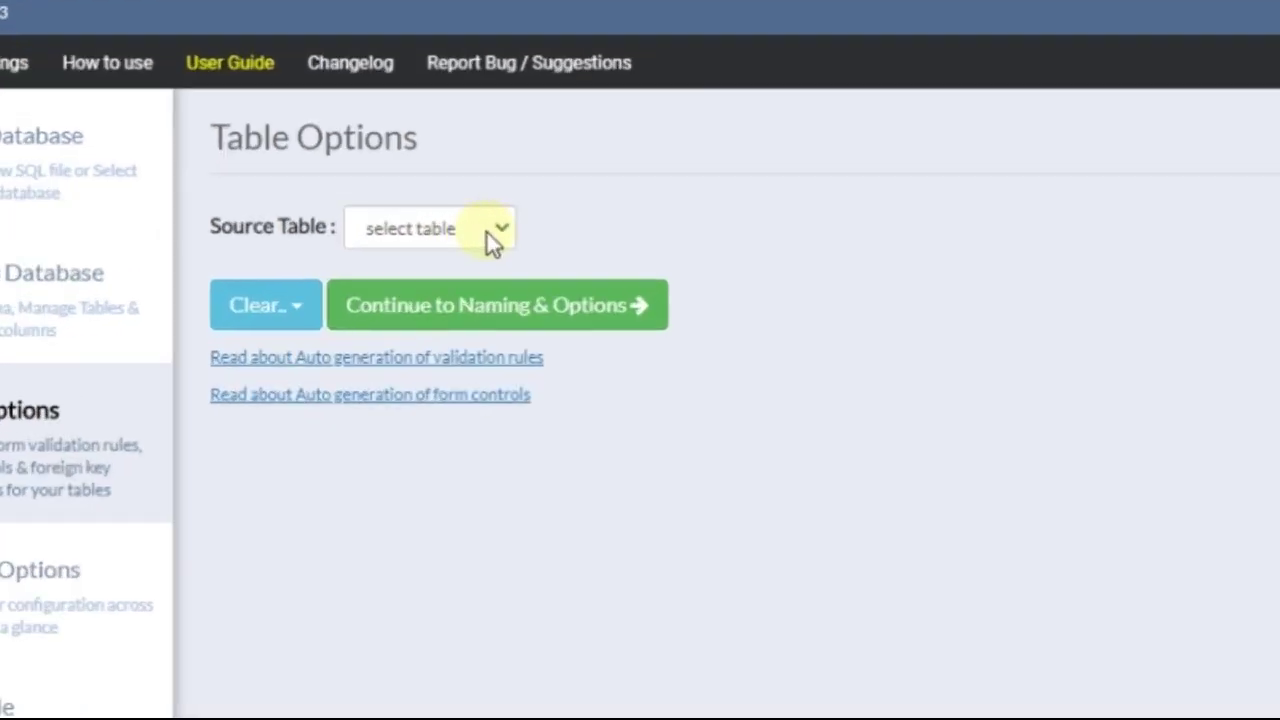
left_click(492, 235)
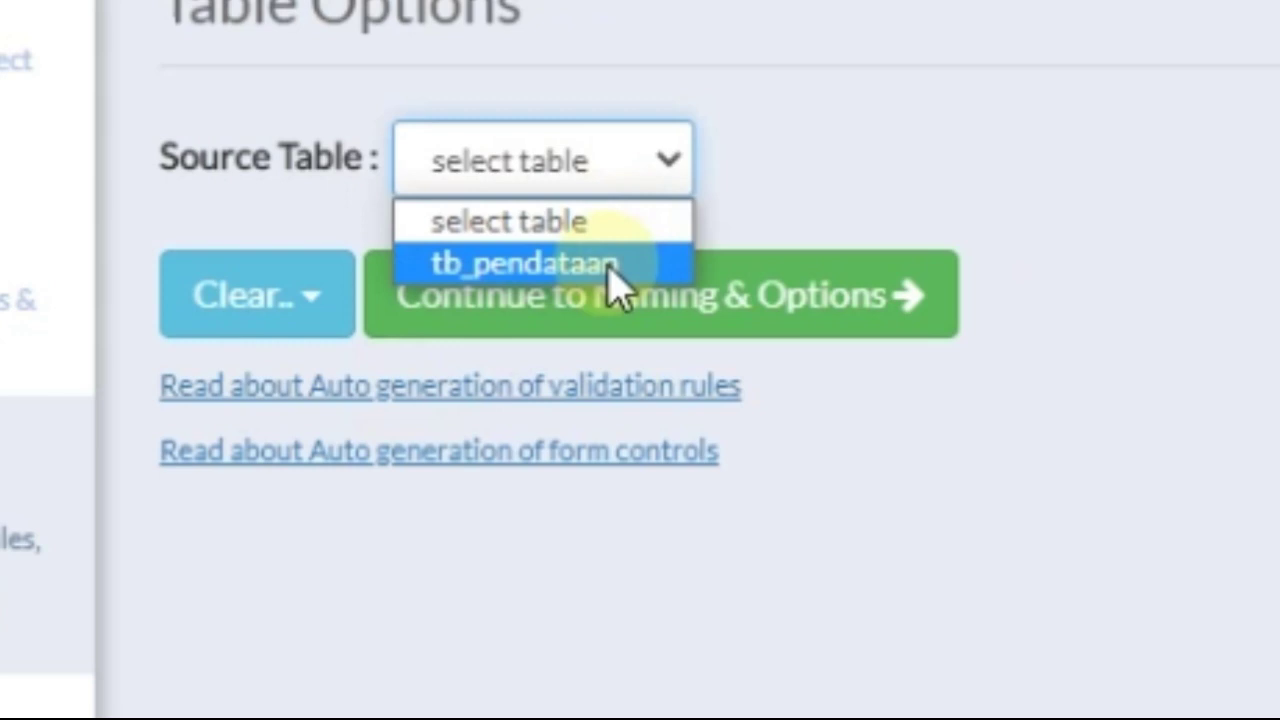
left_click(612, 265)
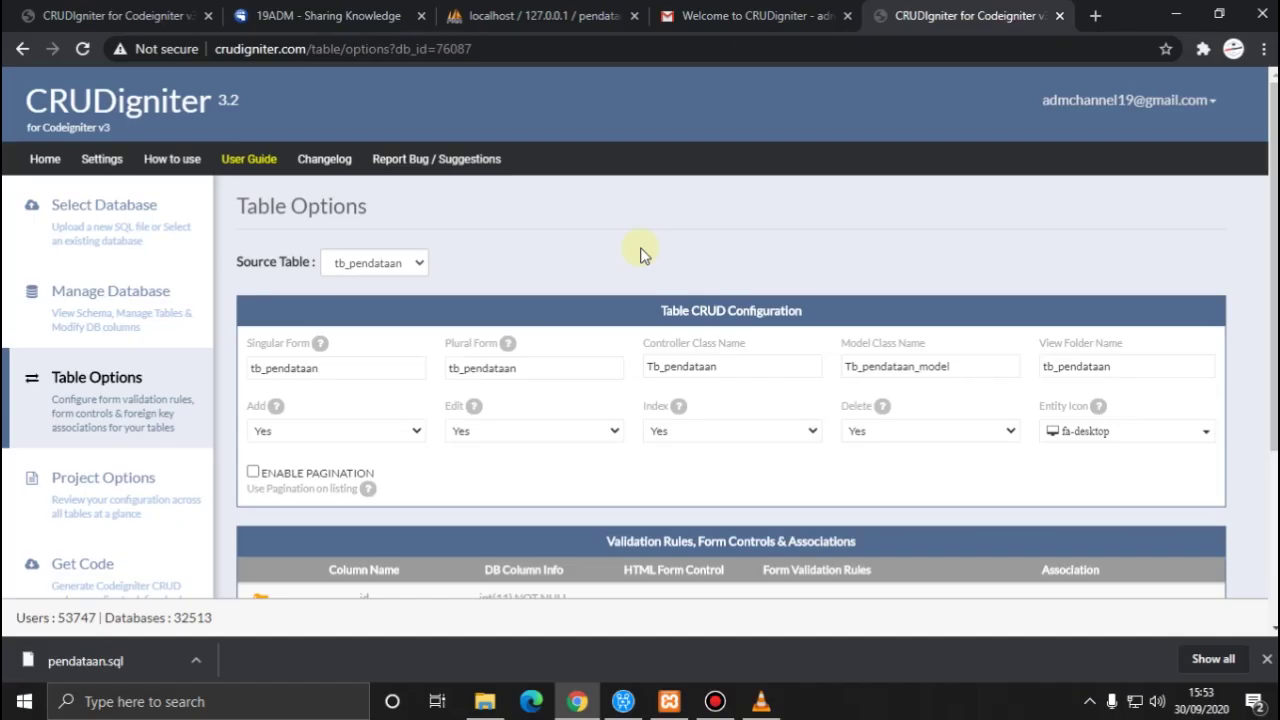
Keep edit page generation set to Yes and scroll down to the validation rules.
scroll(443, 351, "down", 1)
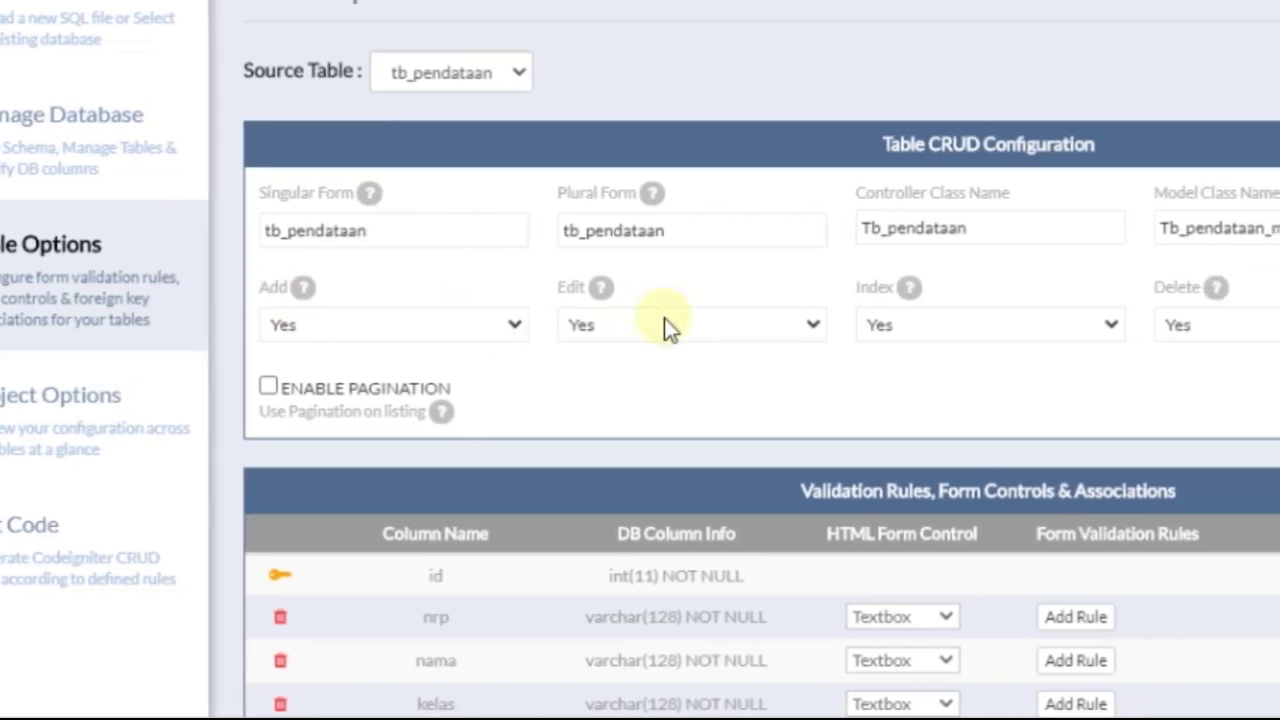
left_click(645, 328)
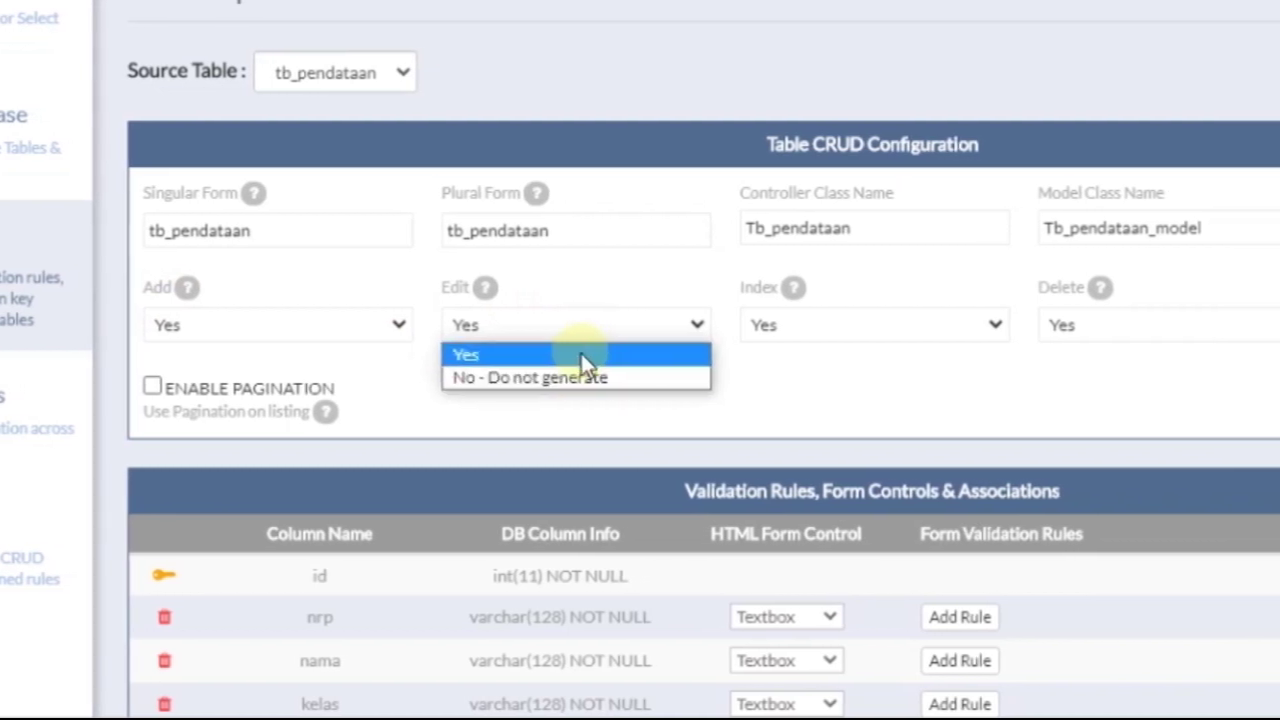
left_click(581, 354)
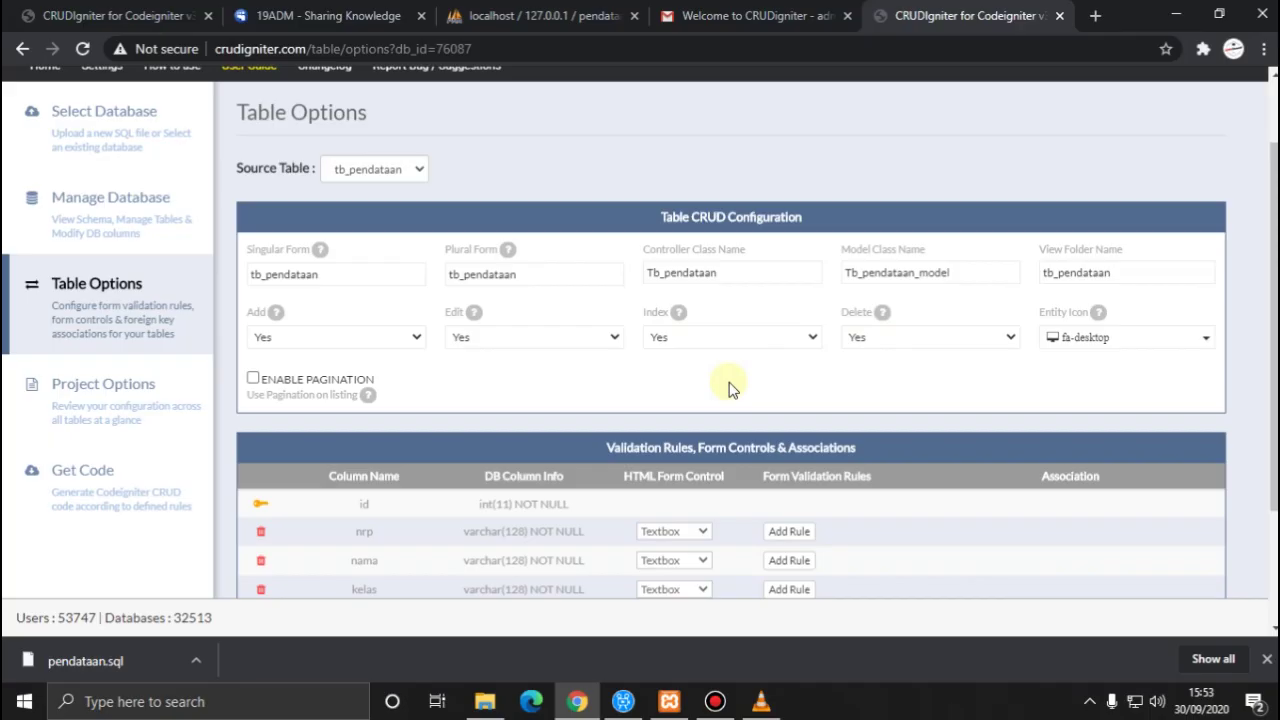
scroll(705, 363, "down", 3)
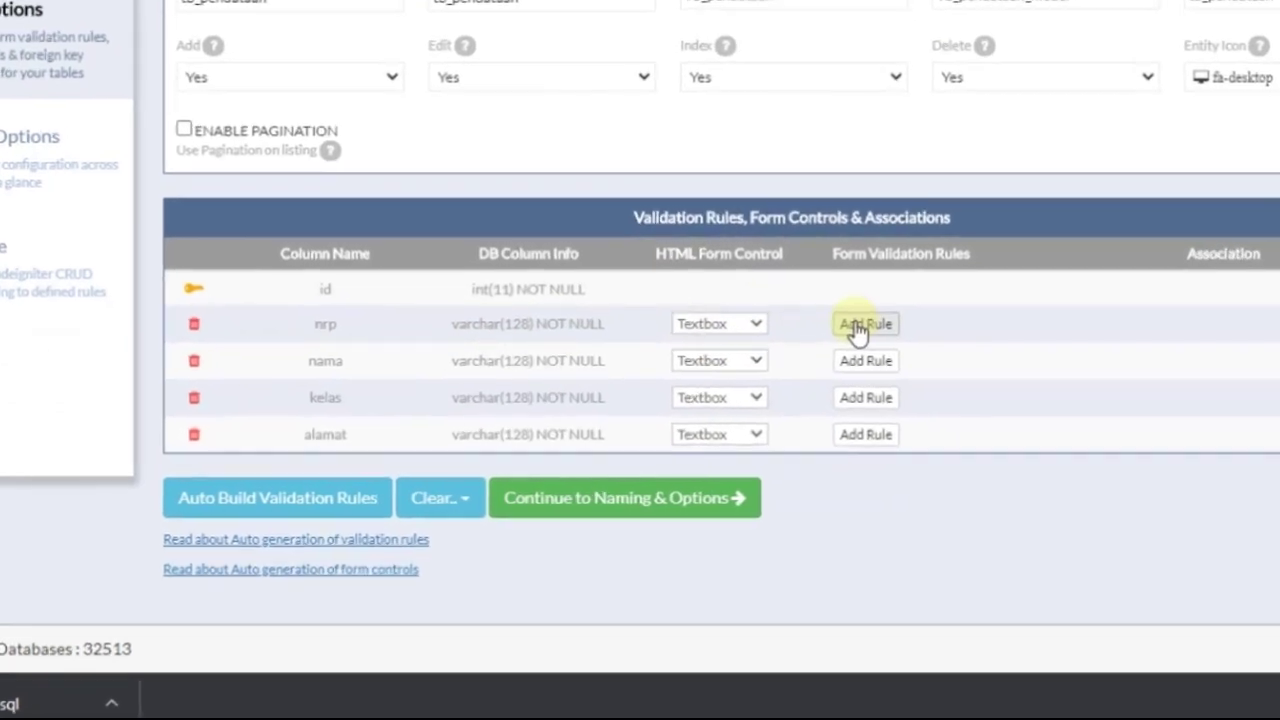
Add a 'required' validation rule to the nrp and nama columns.
left_click(815, 347)
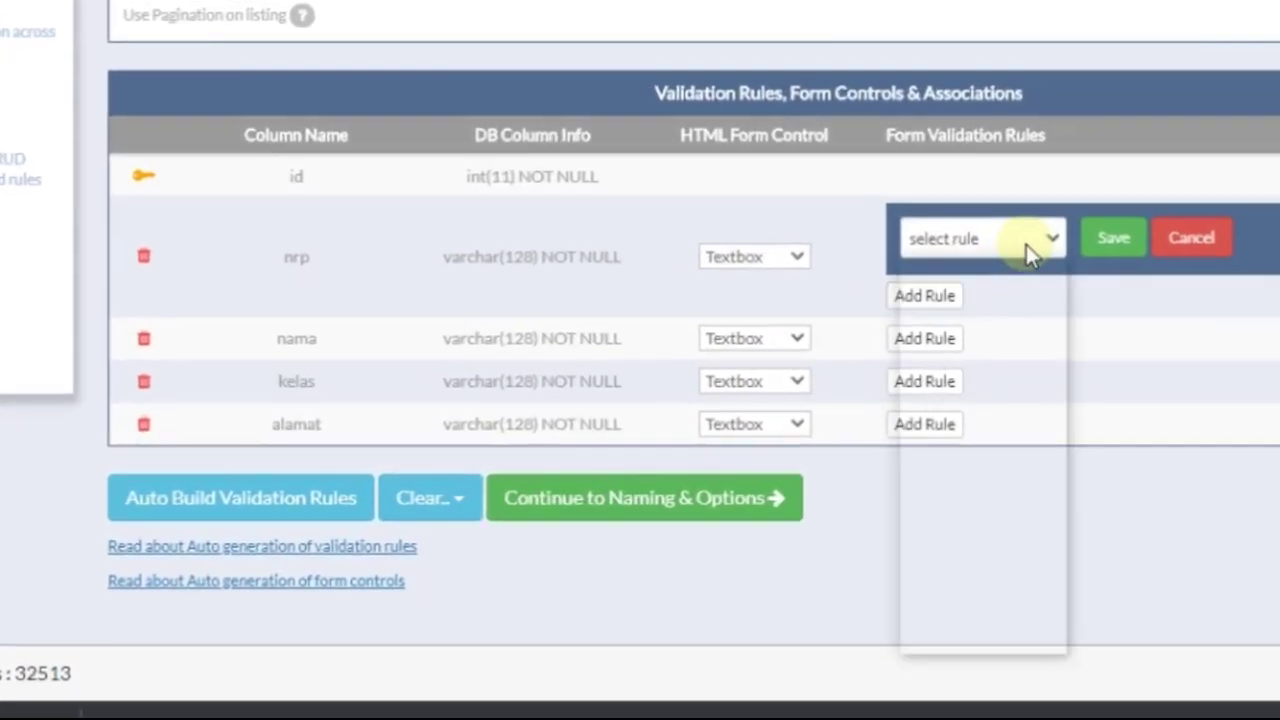
left_click(971, 268)
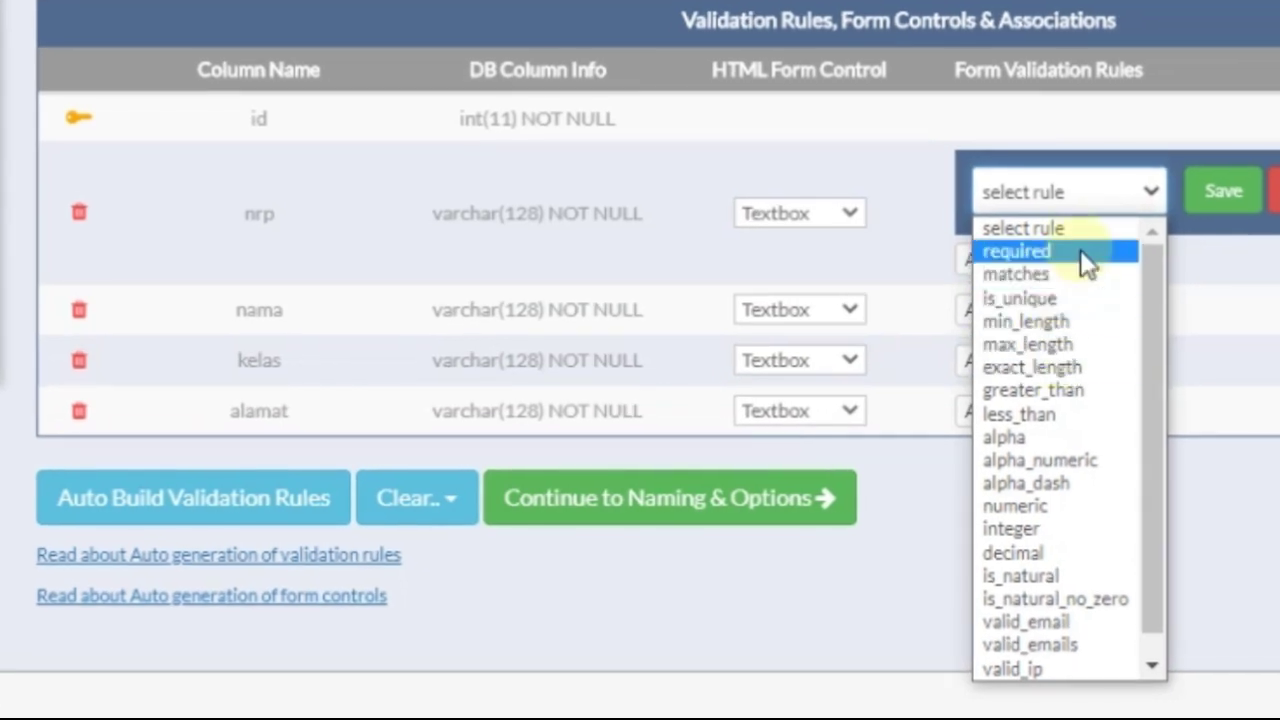
left_click(1080, 252)
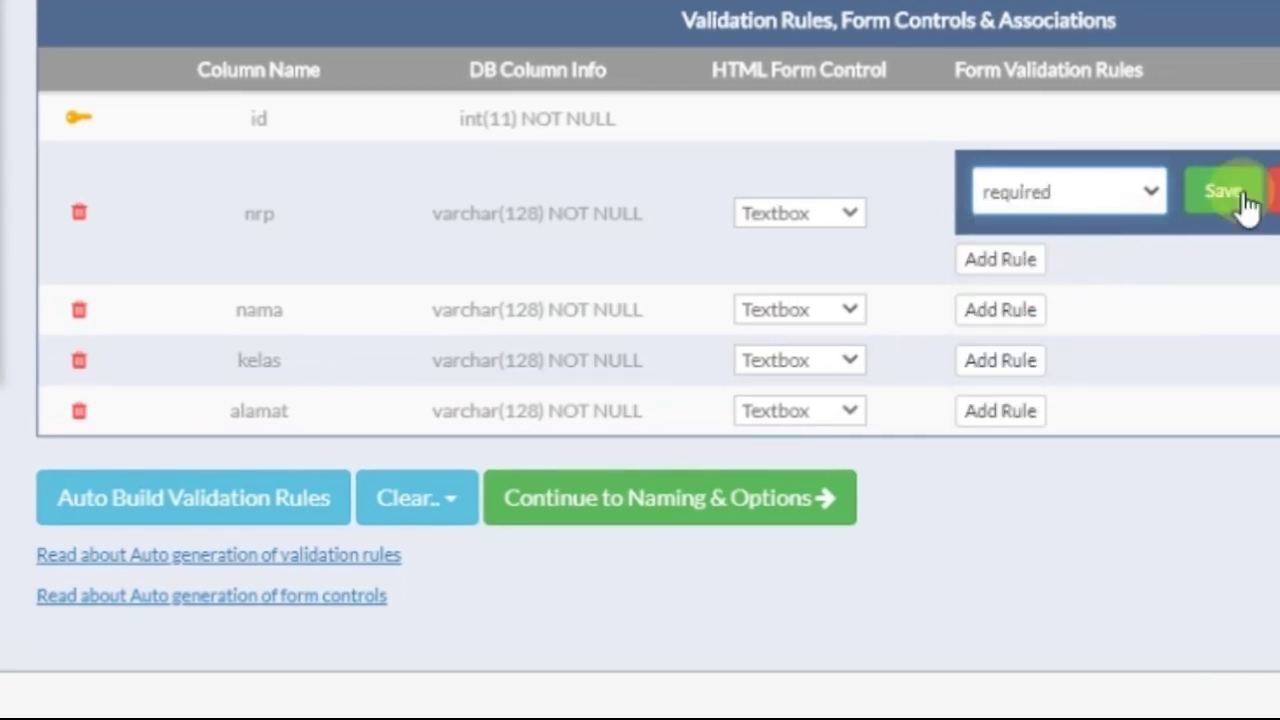
left_click(1235, 197)
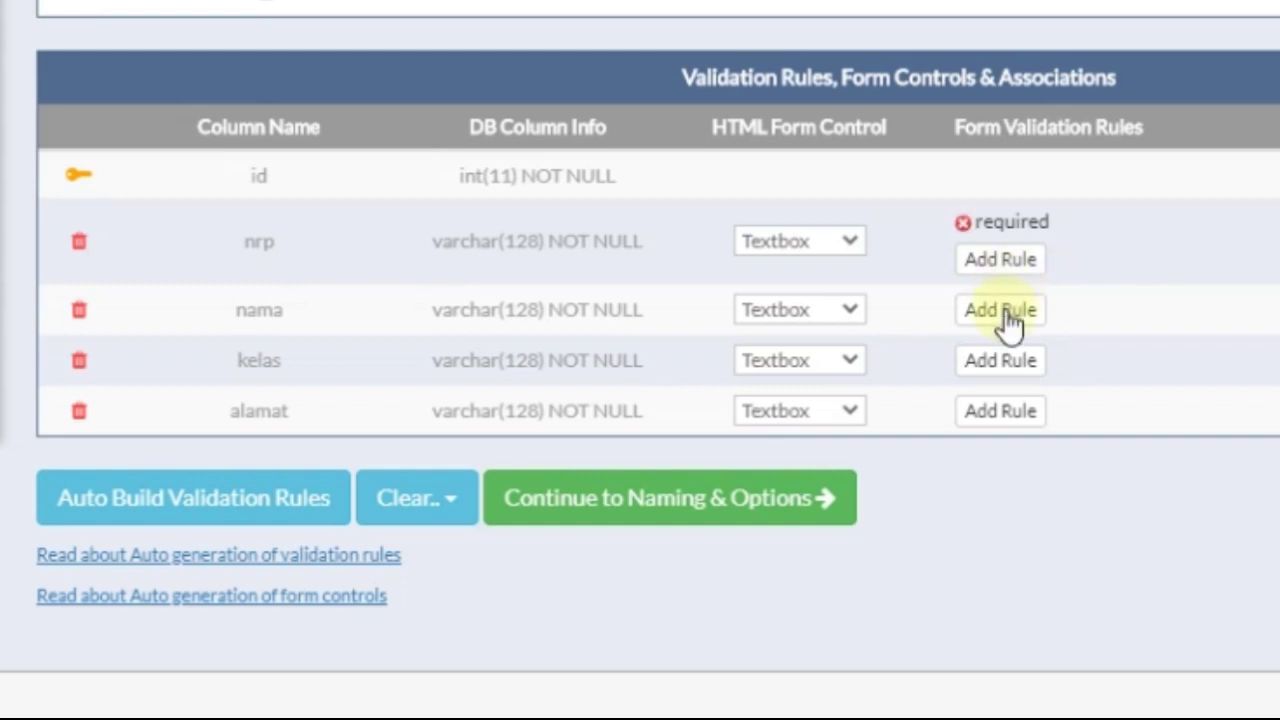
left_click(1004, 312)
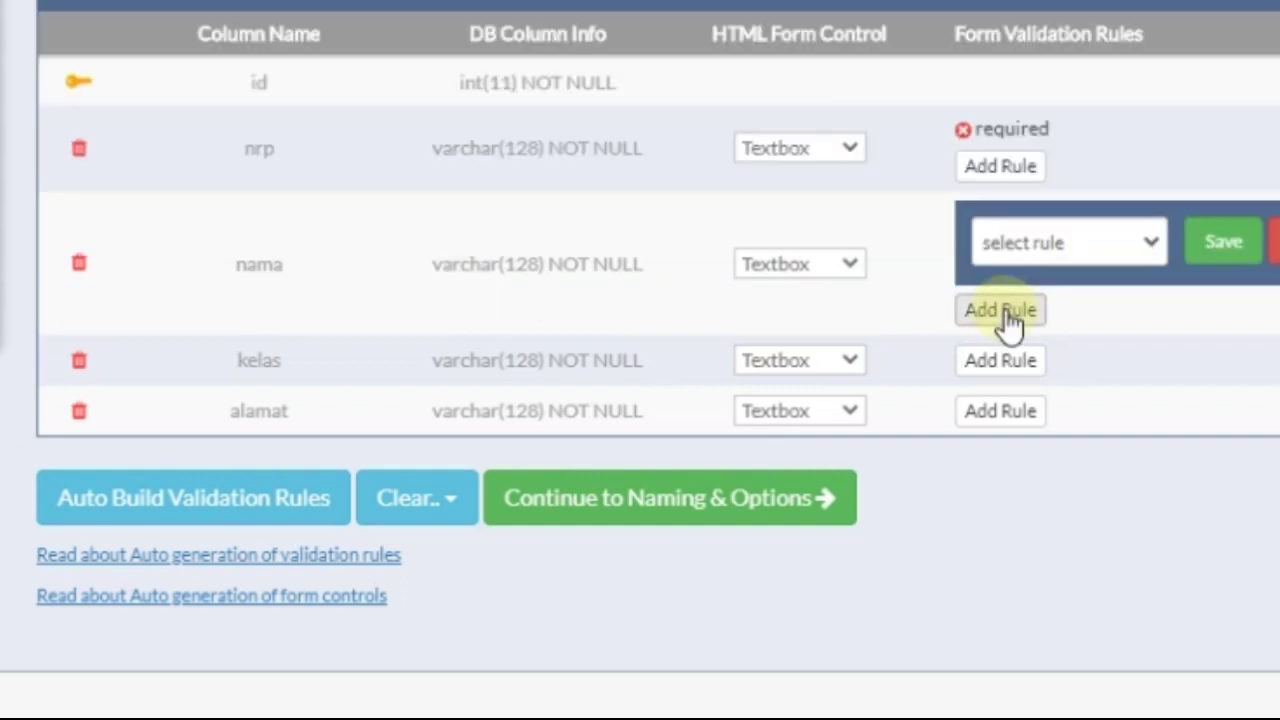
left_click(1114, 249)
left_click(1065, 304)
left_click(1225, 243)
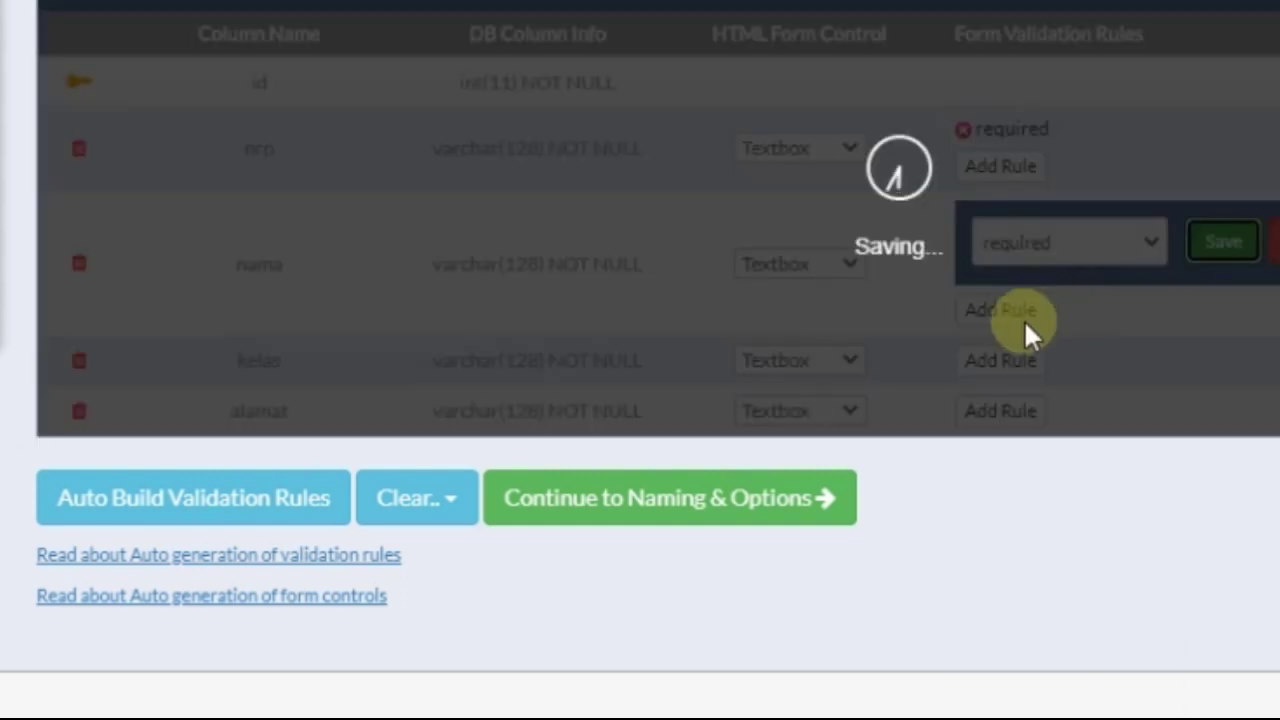
Add a 'required' rule to kelas and alamat, then continue to Naming & Options.
left_click(1004, 362)
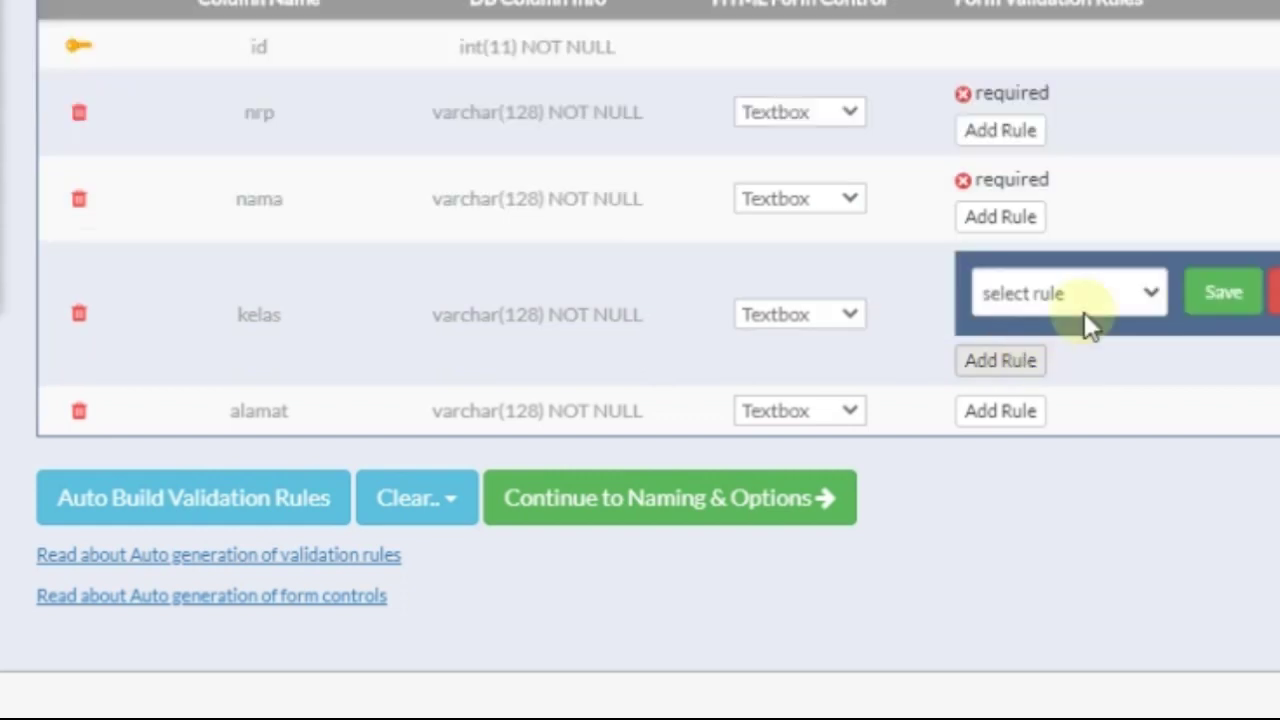
left_click(1106, 294)
left_click(1082, 362)
key("Tab")
key("Return")
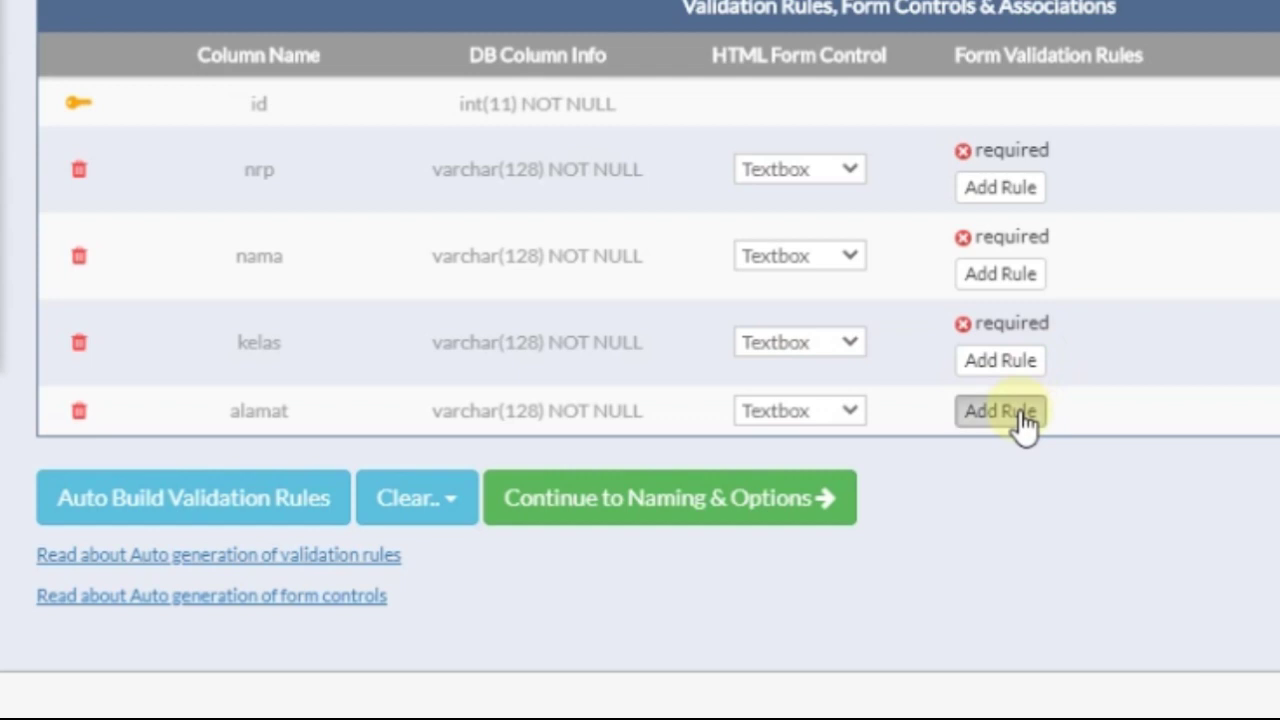
left_click(1008, 410)
left_click(1100, 340)
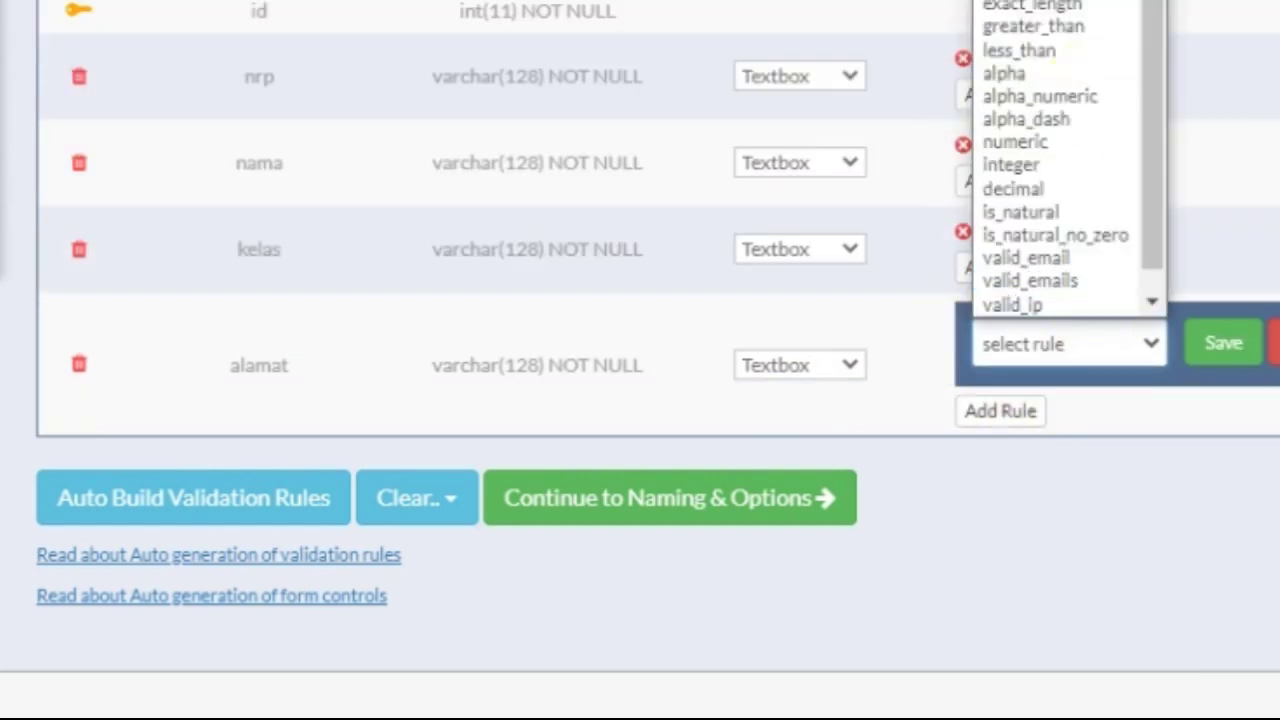
left_click(1148, 142)
left_click(1216, 342)
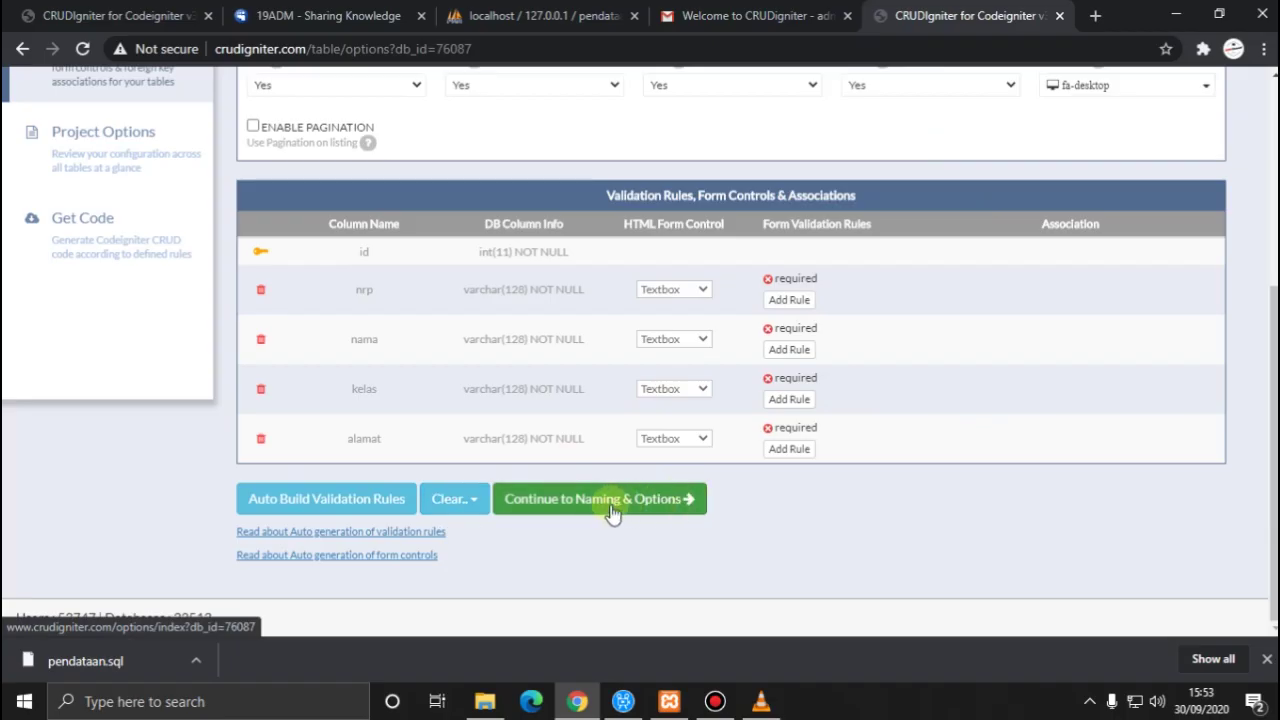
left_click(612, 505)
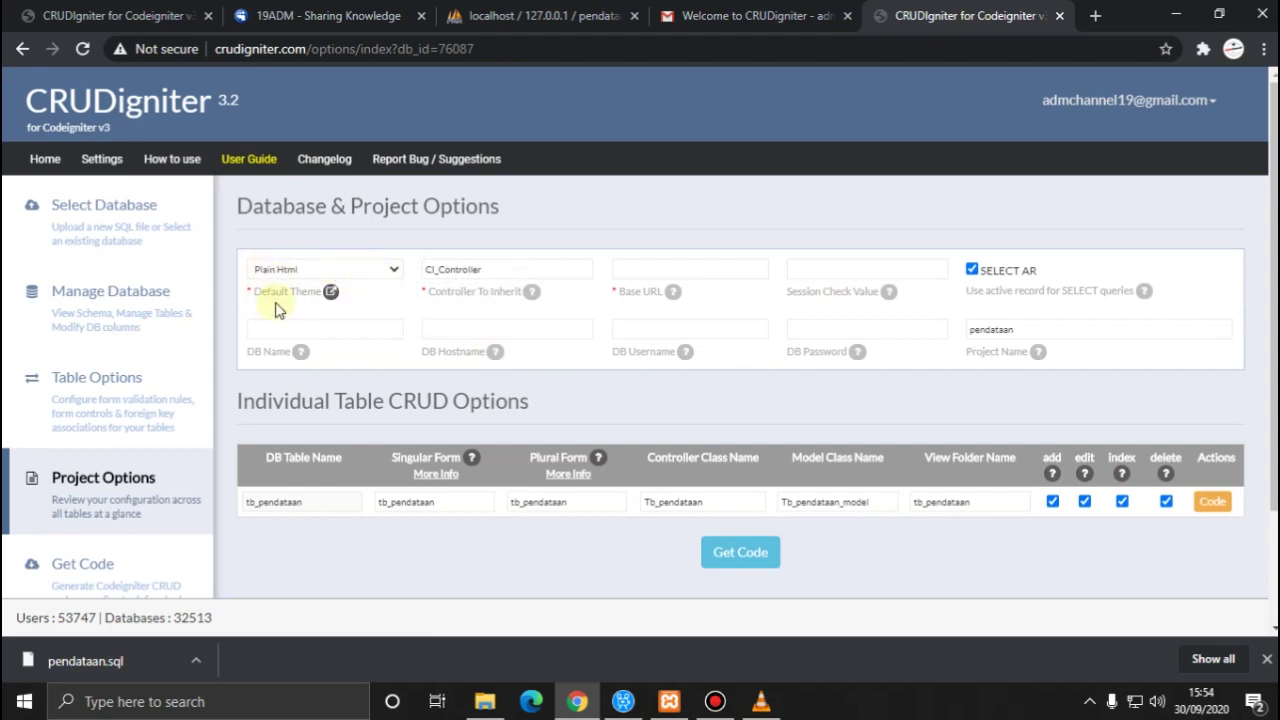
Choose AdminLTE as the project's default theme.
left_click(391, 277)
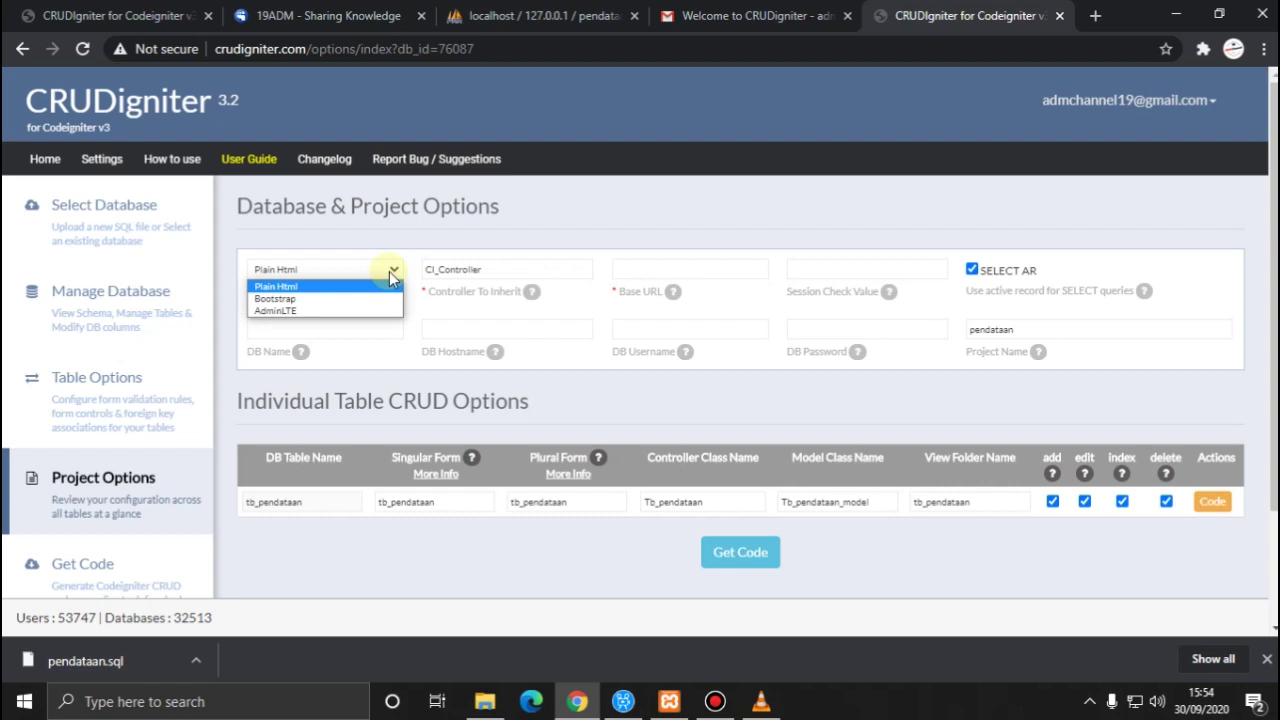
left_click(299, 312)
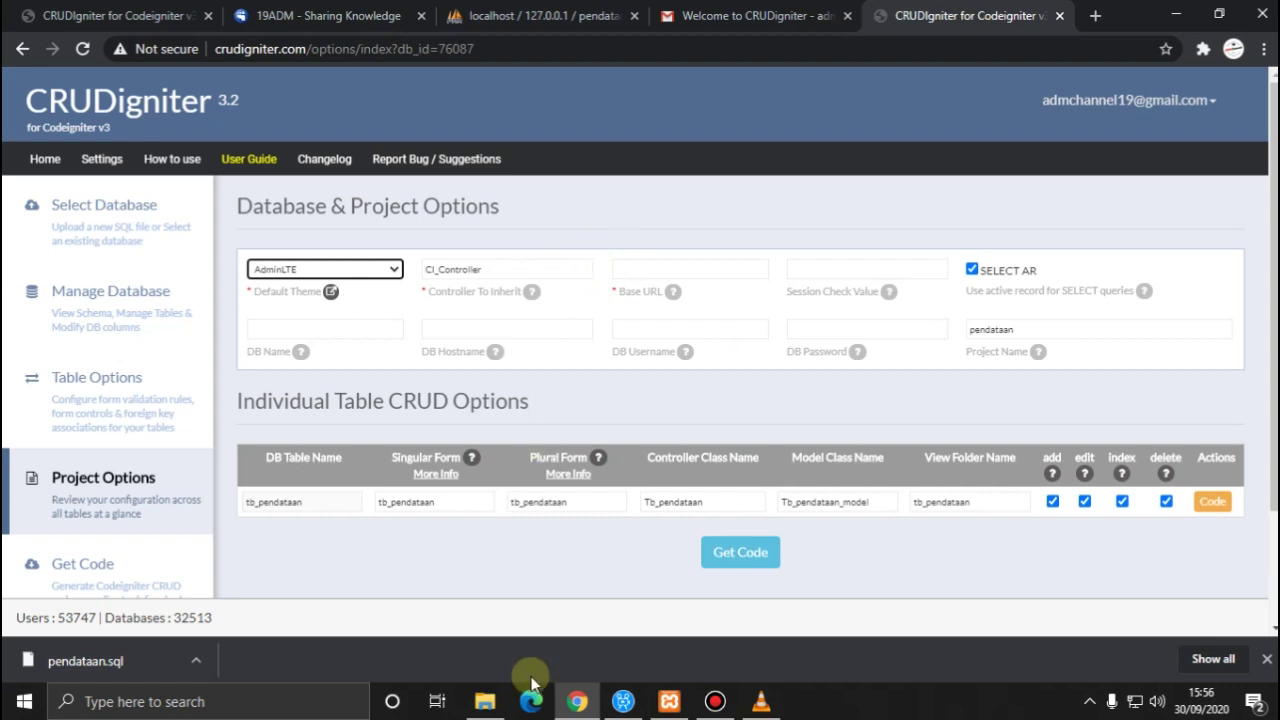
left_click(485, 704)
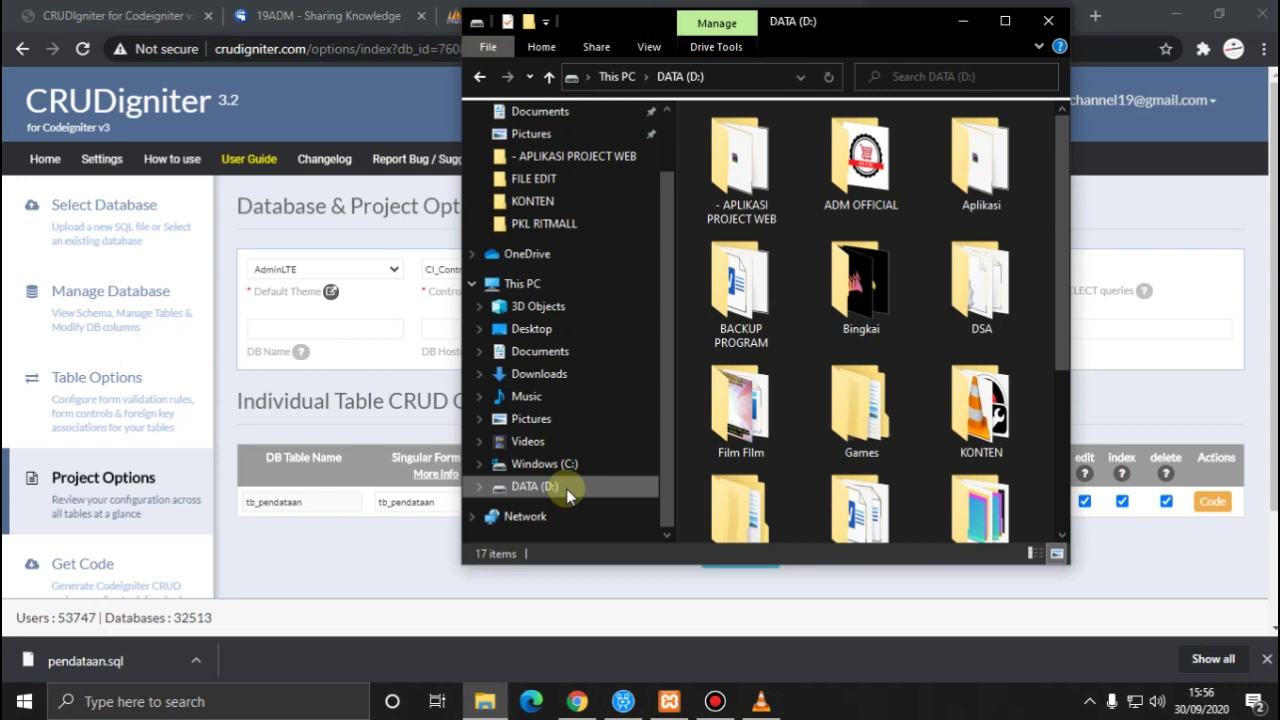
Make an empty folder named pendataan in C:\xampp\htdocs, then return to Chrome.
left_click(1005, 21)
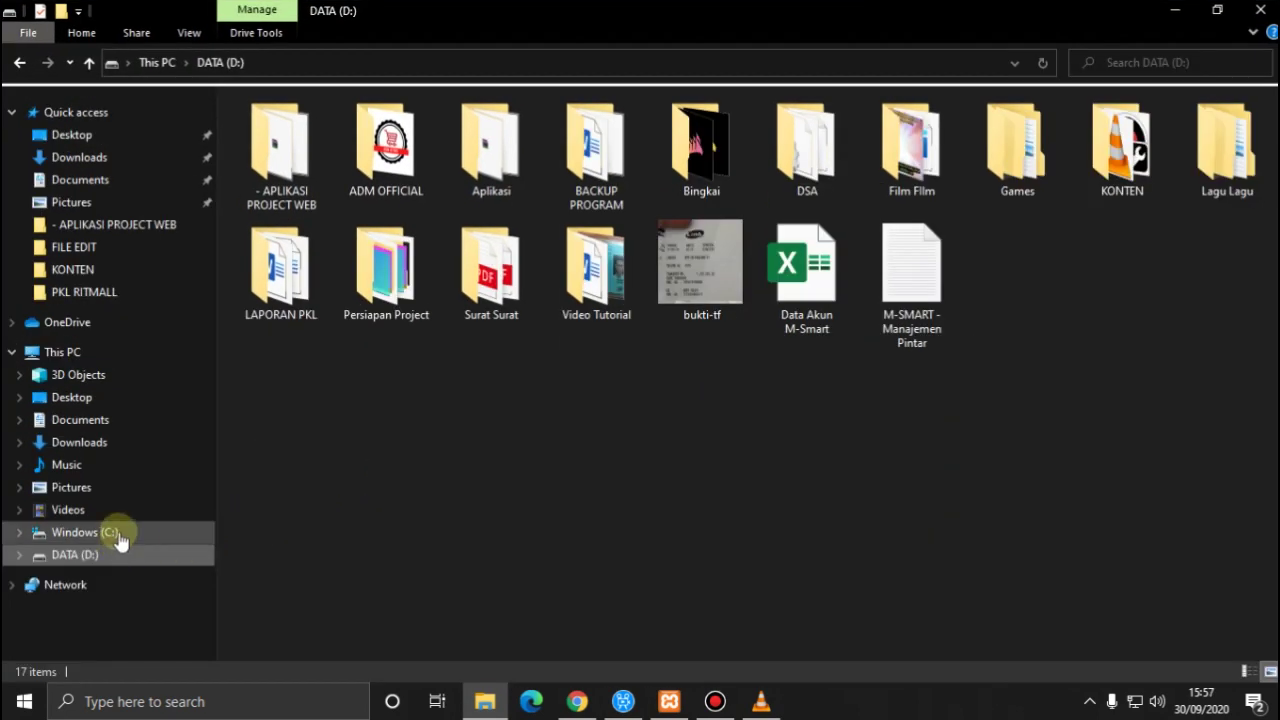
left_click(116, 533)
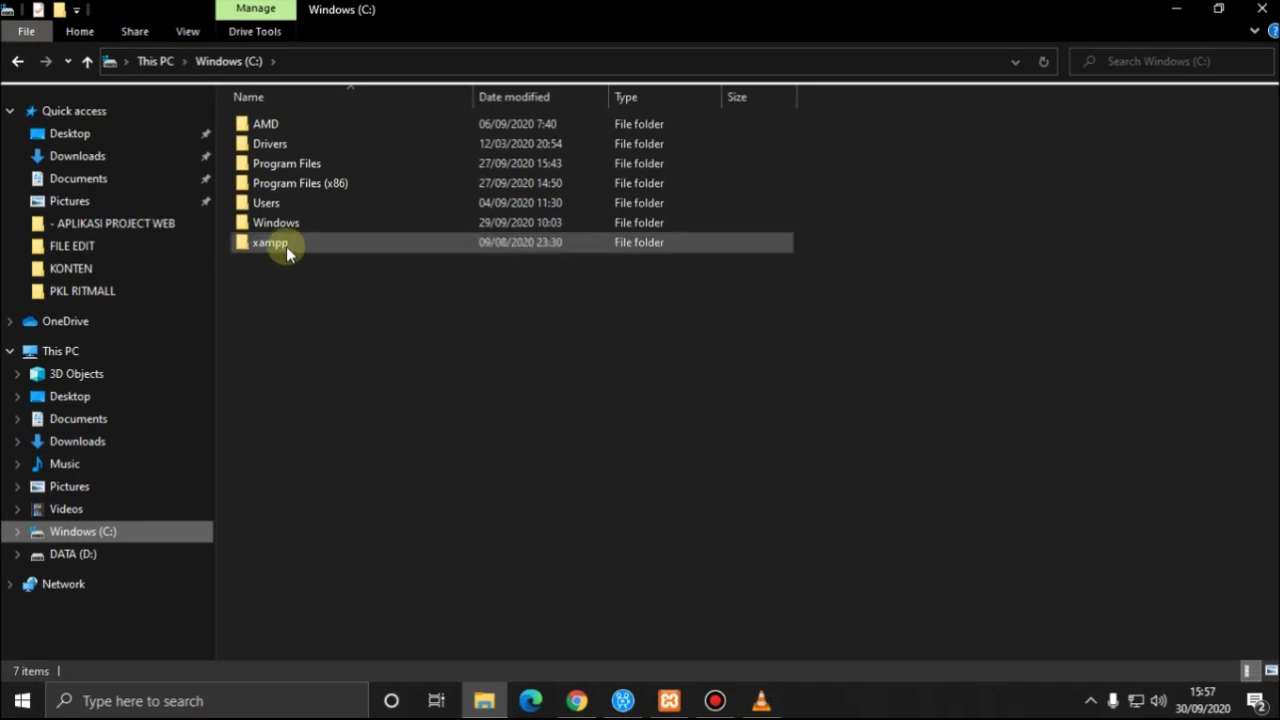
double_click(282, 243)
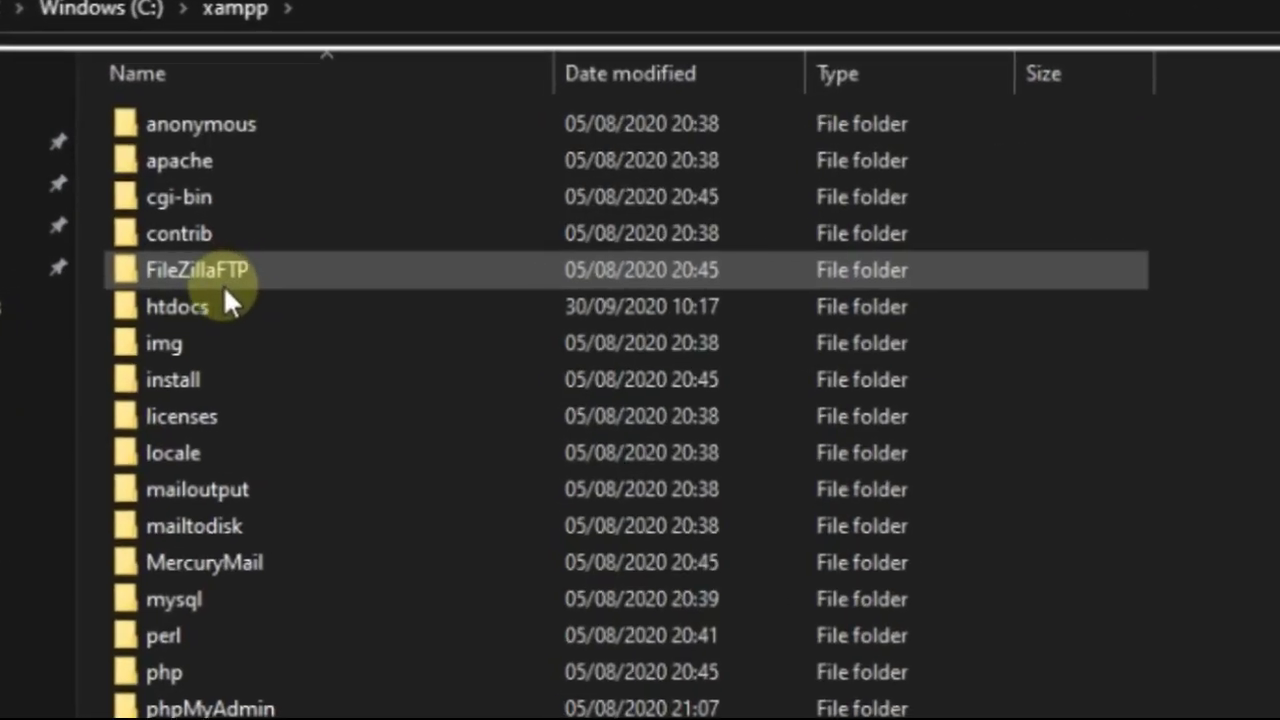
double_click(194, 325)
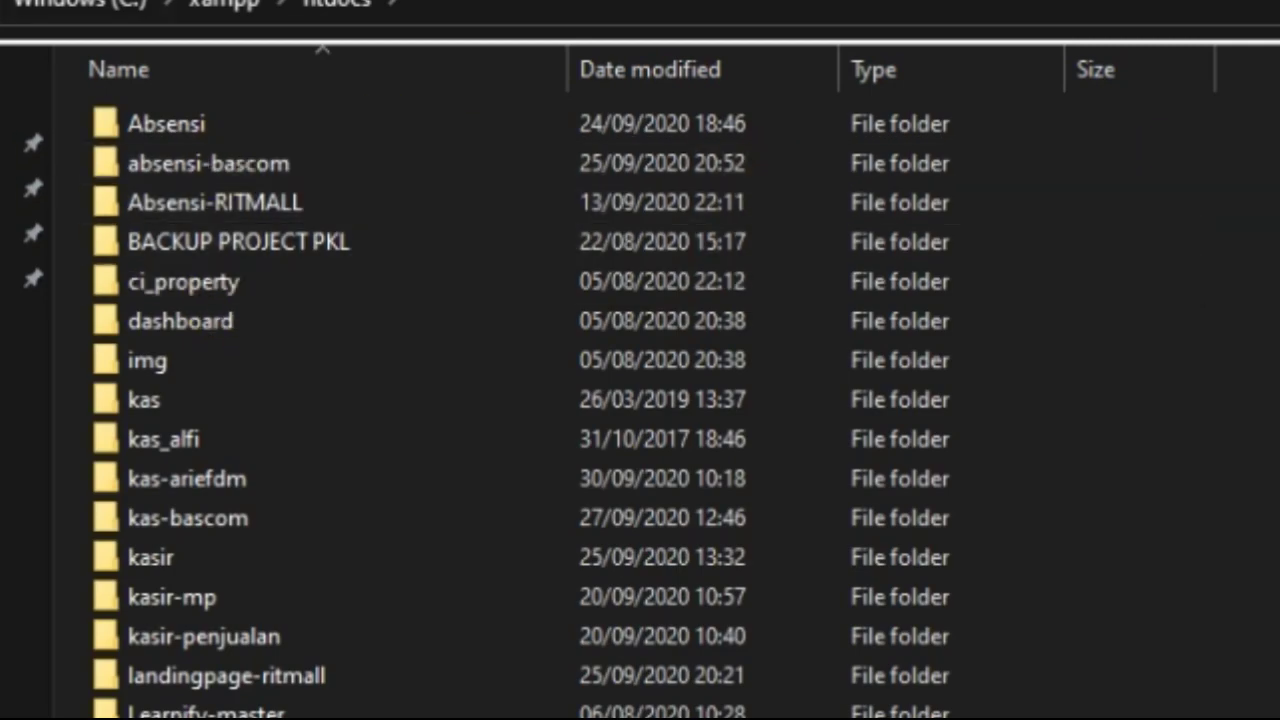
key("ctrl+shift+n")
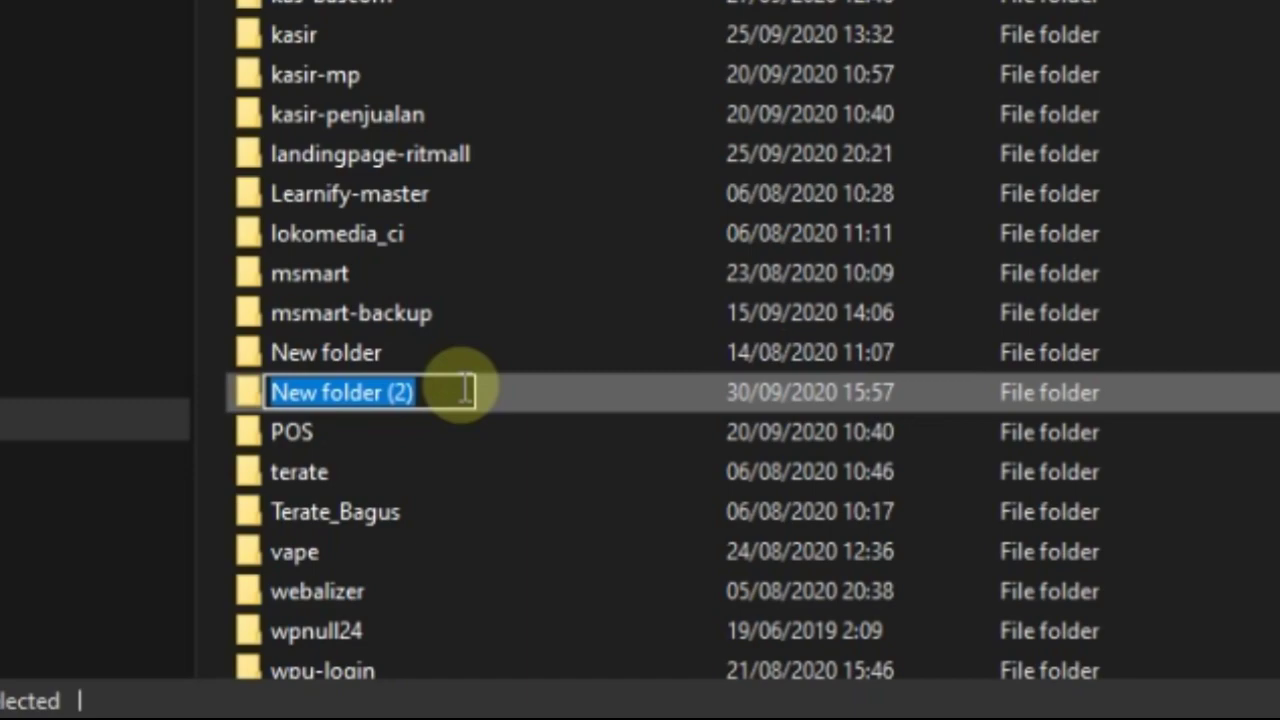
type("penda")
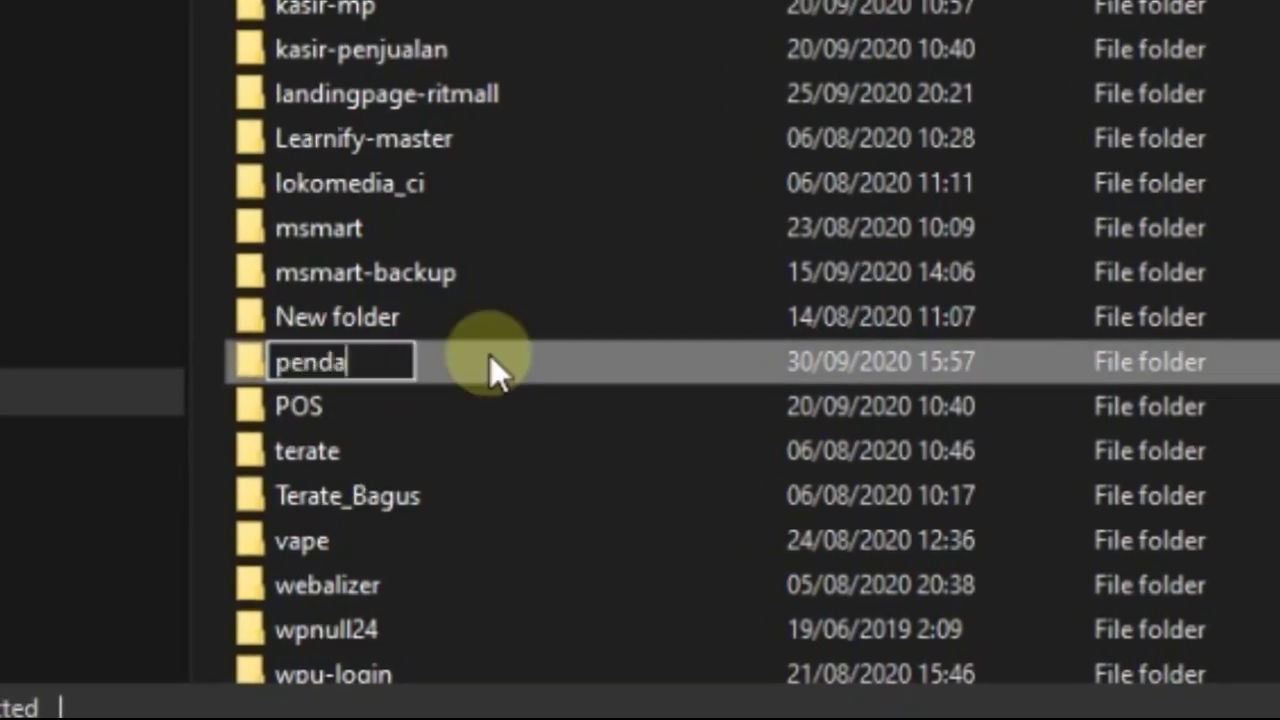
type("taan")
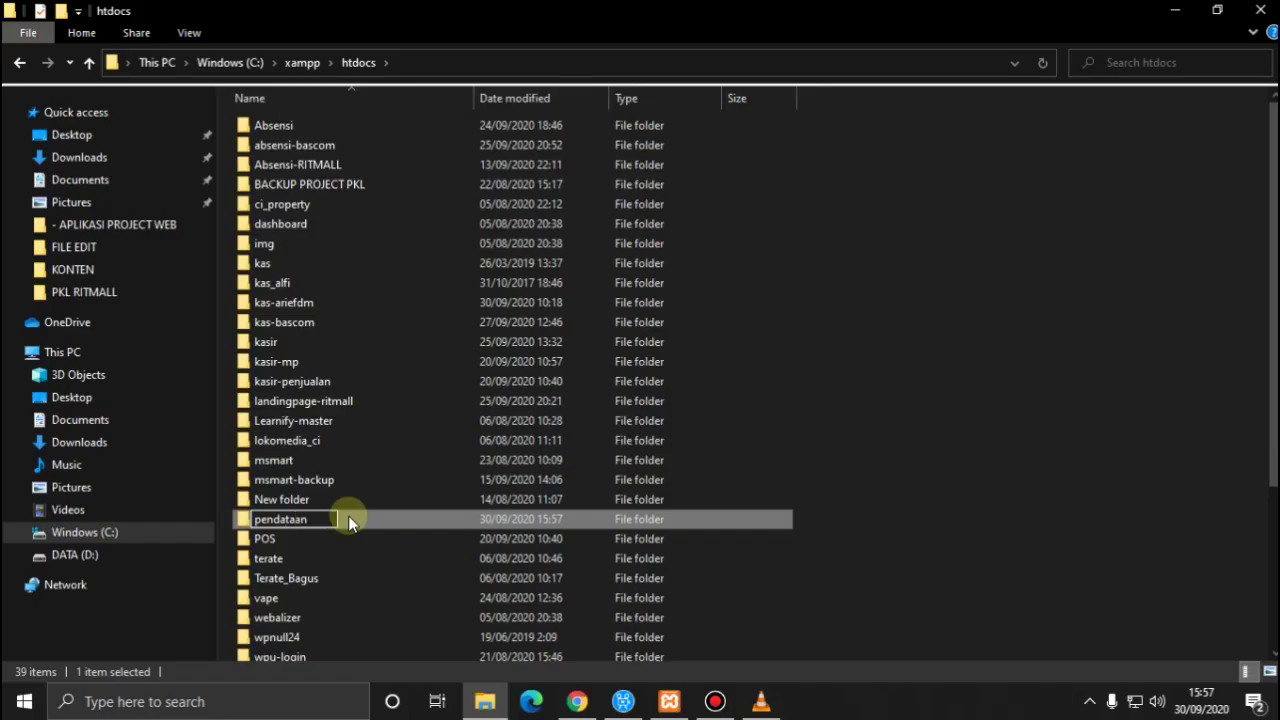
key("Return")
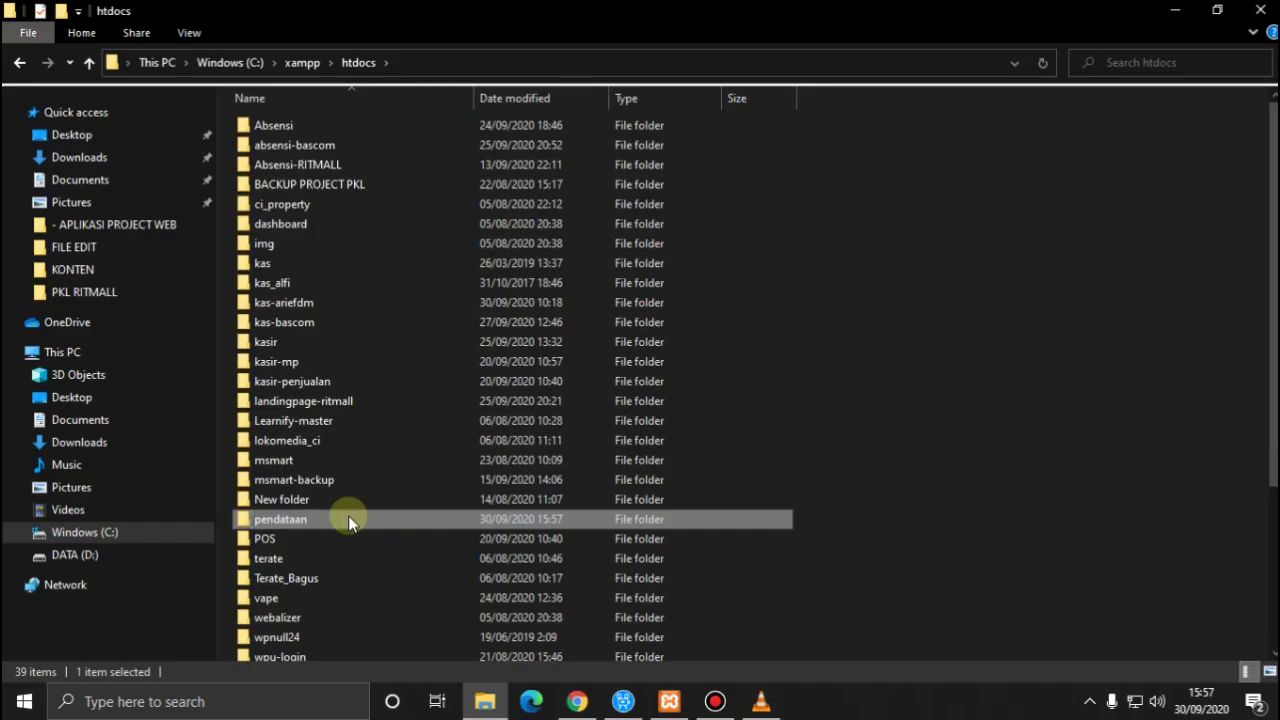
double_click(348, 515)
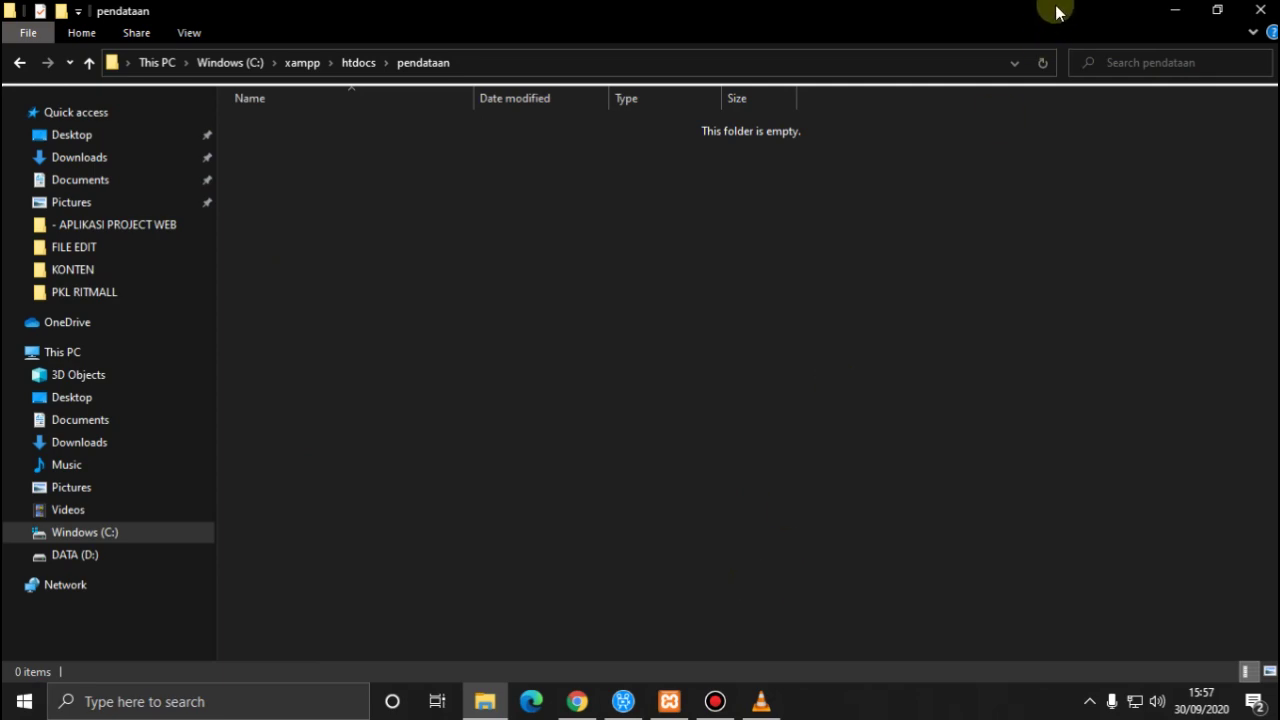
key("alt+Tab")
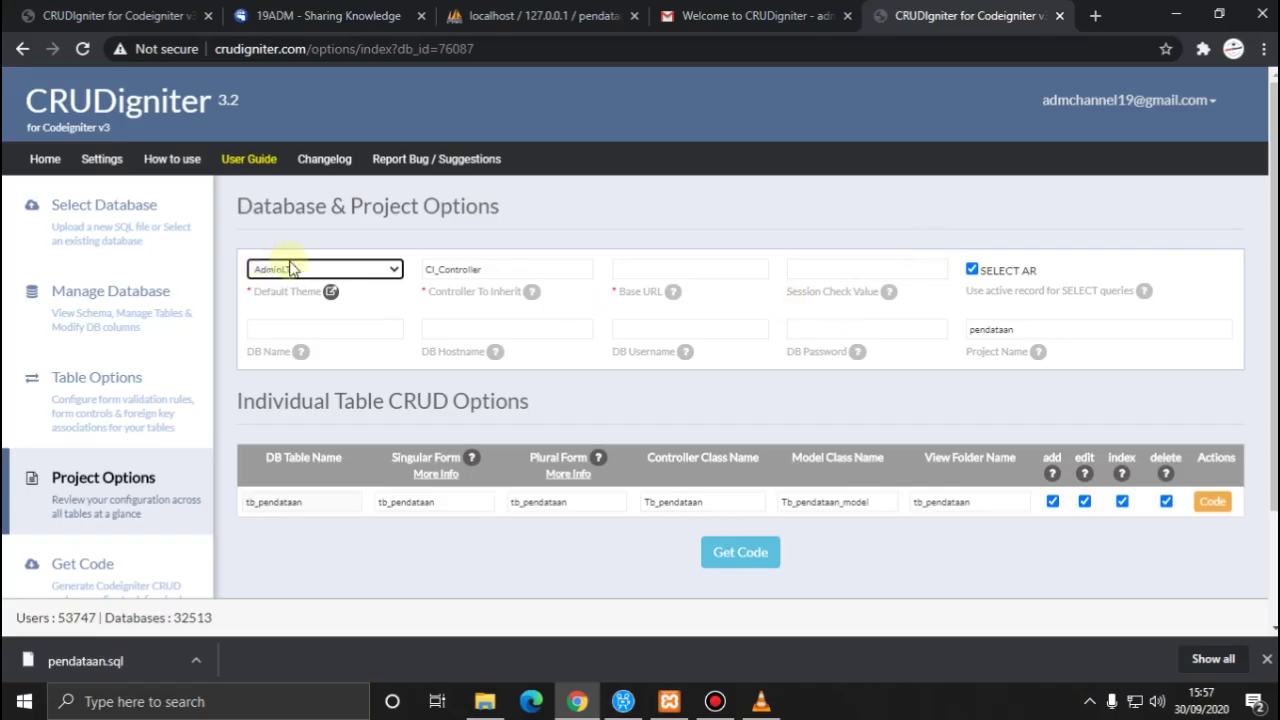
left_click(690, 270)
type("http://localhost/pendataan")
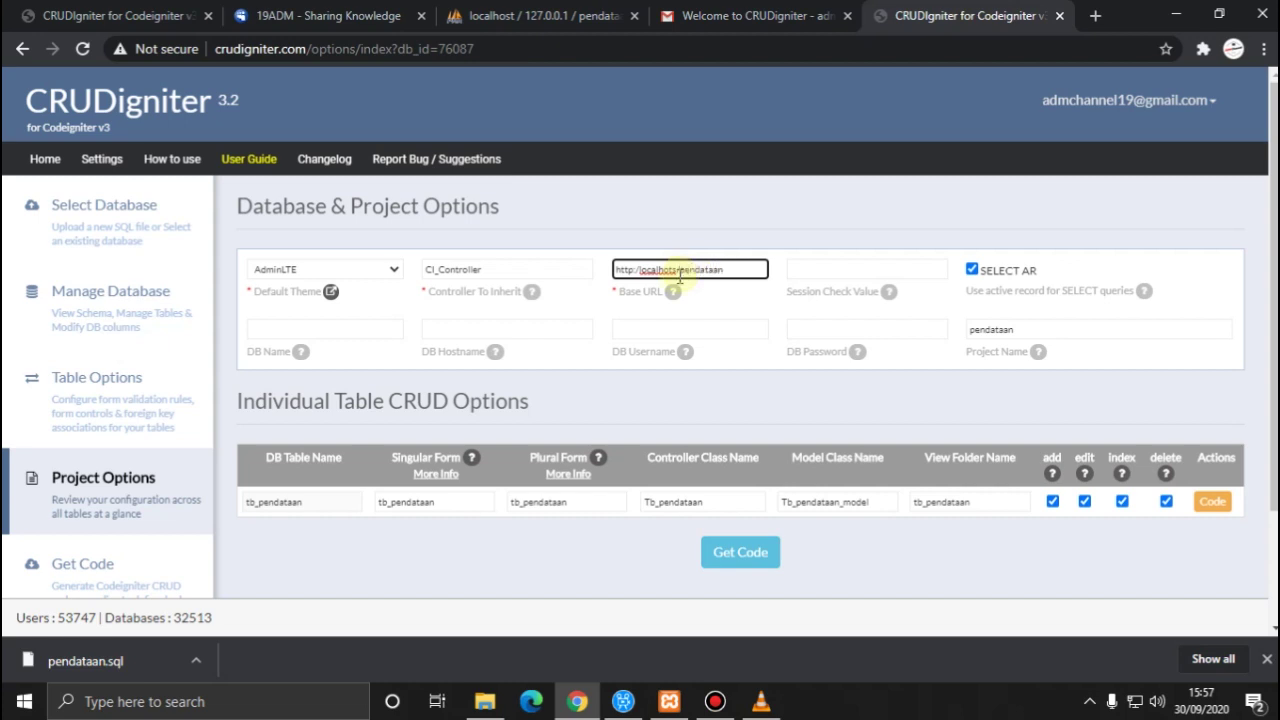
left_click(336, 333)
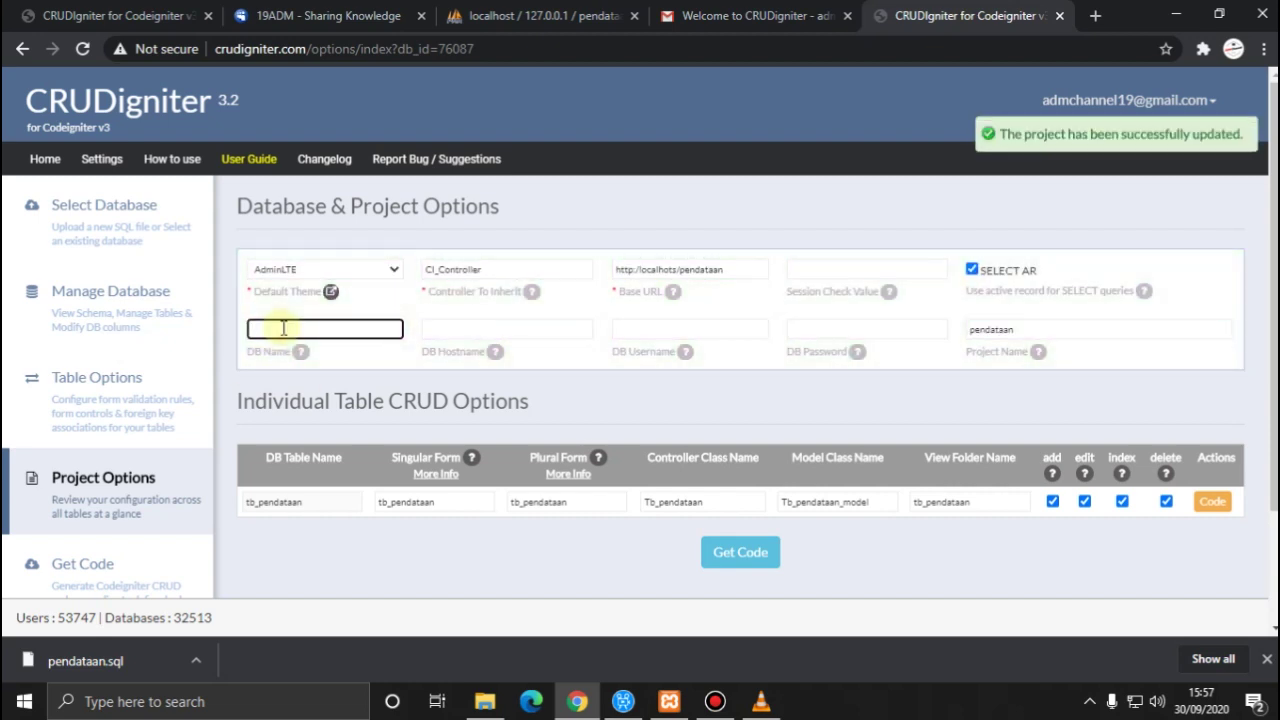
left_click(540, 15)
type("pendataan")
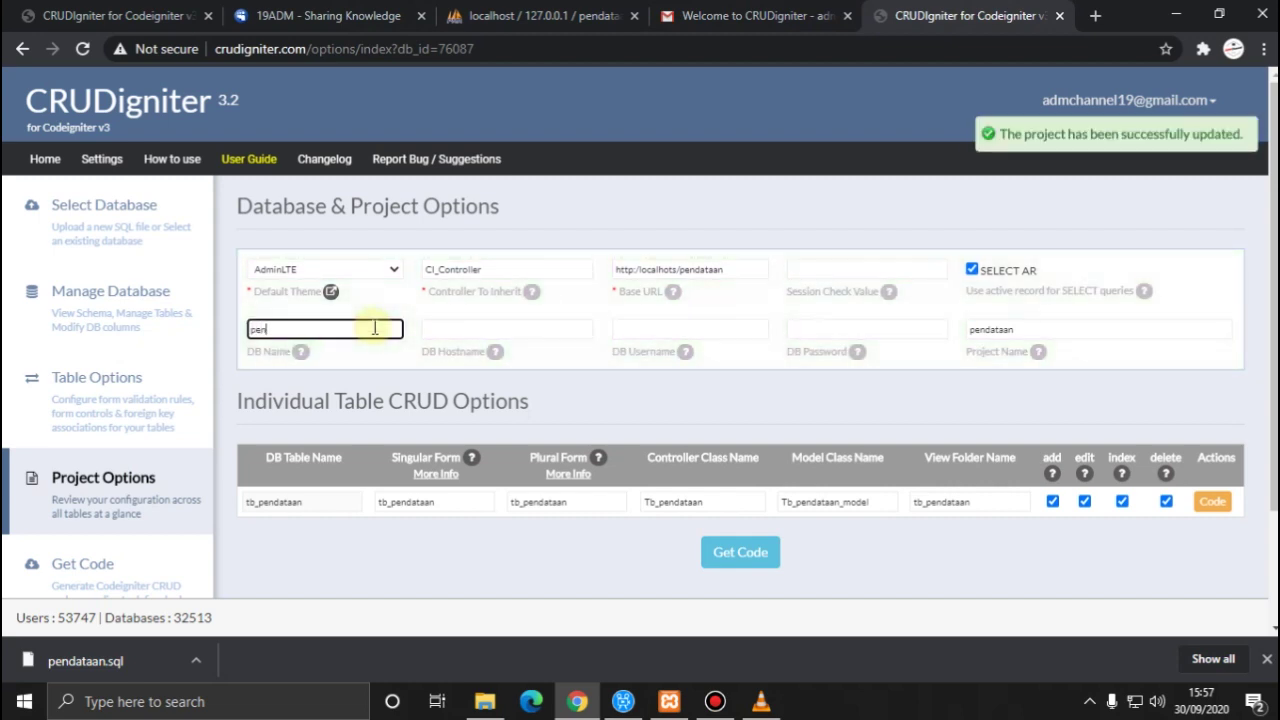
left_click(464, 327)
type("localhost")
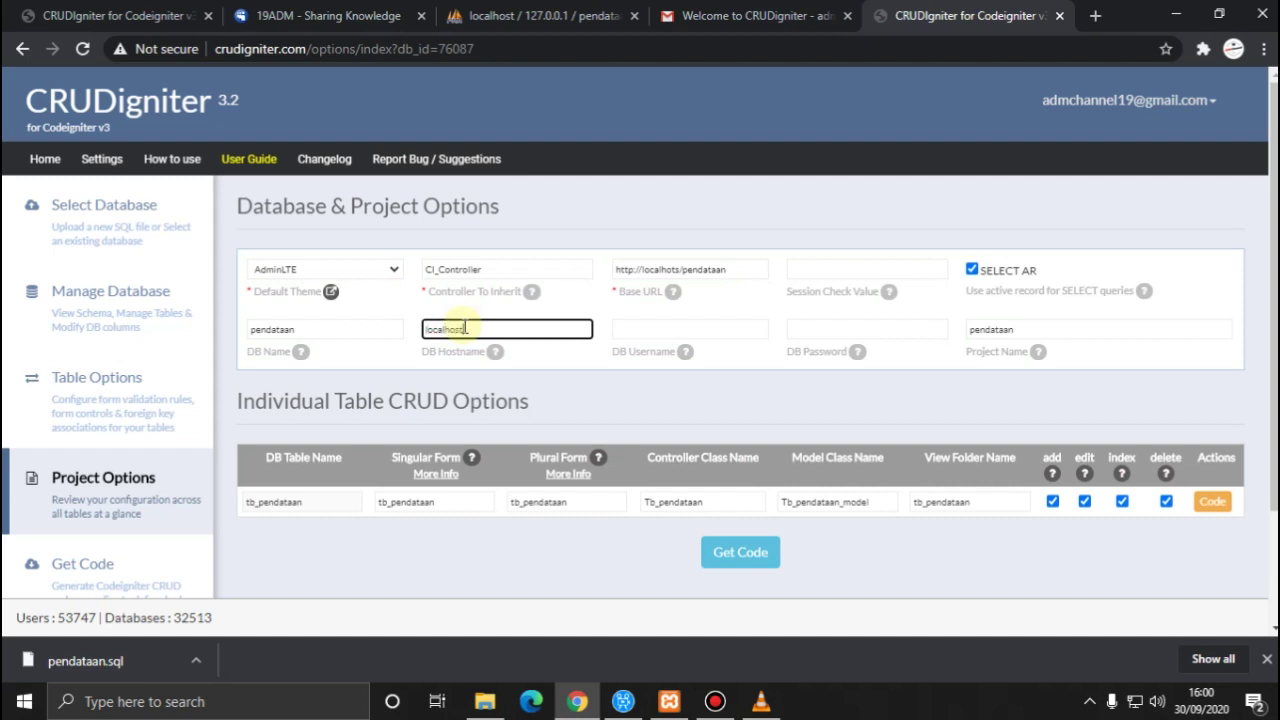
left_click(671, 327)
type("root")
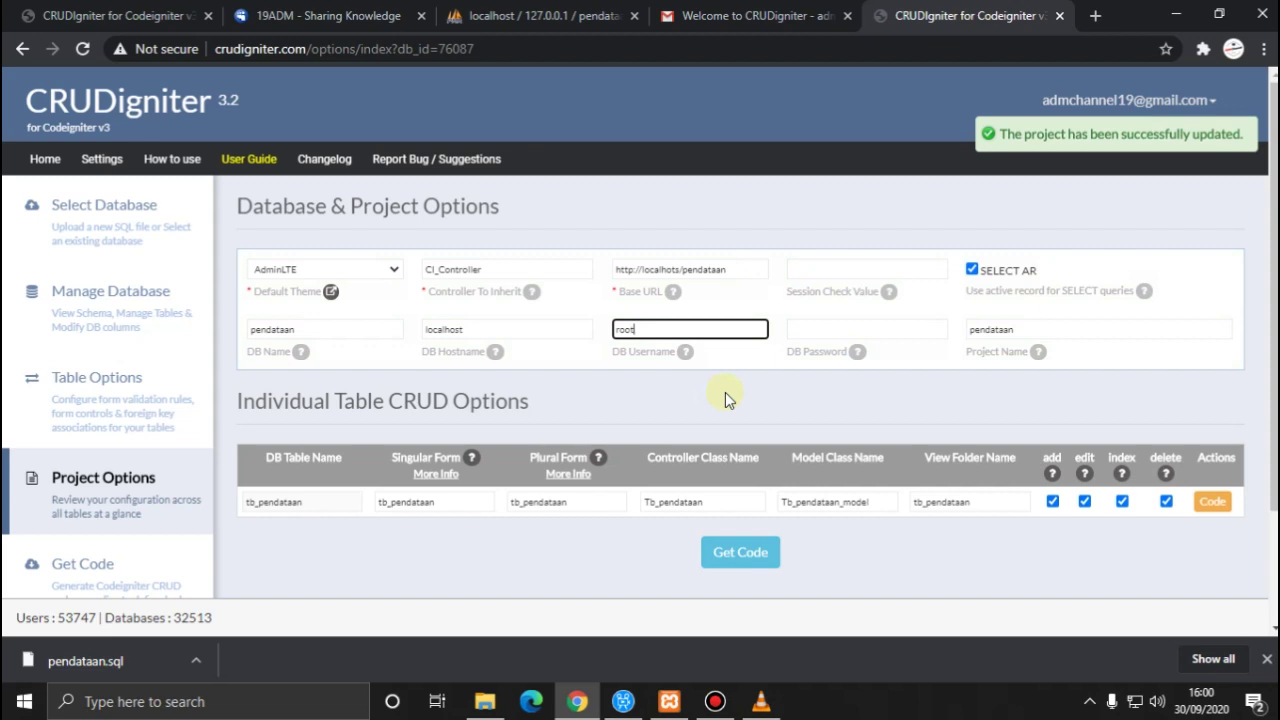
left_click(725, 398)
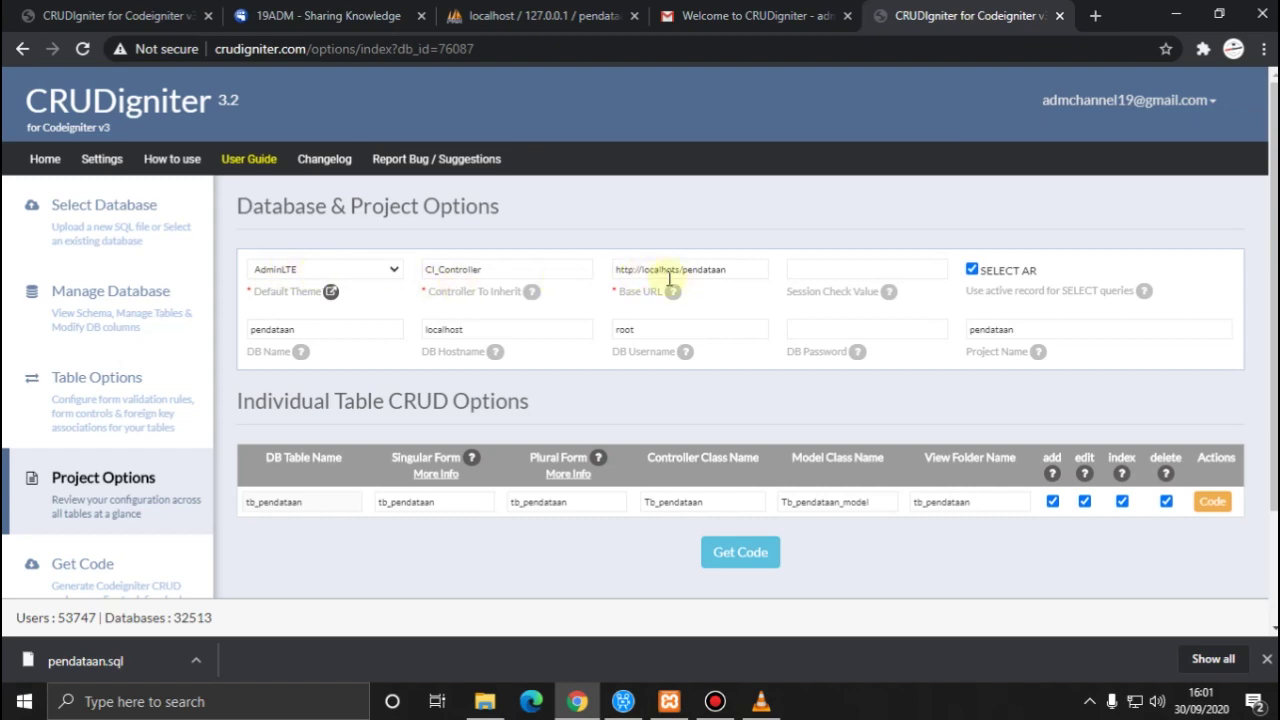
key("ctrl+plus")
key("ctrl+plus")
key("ctrl+plus")
key("ctrl+minus")
key("ctrl+minus")
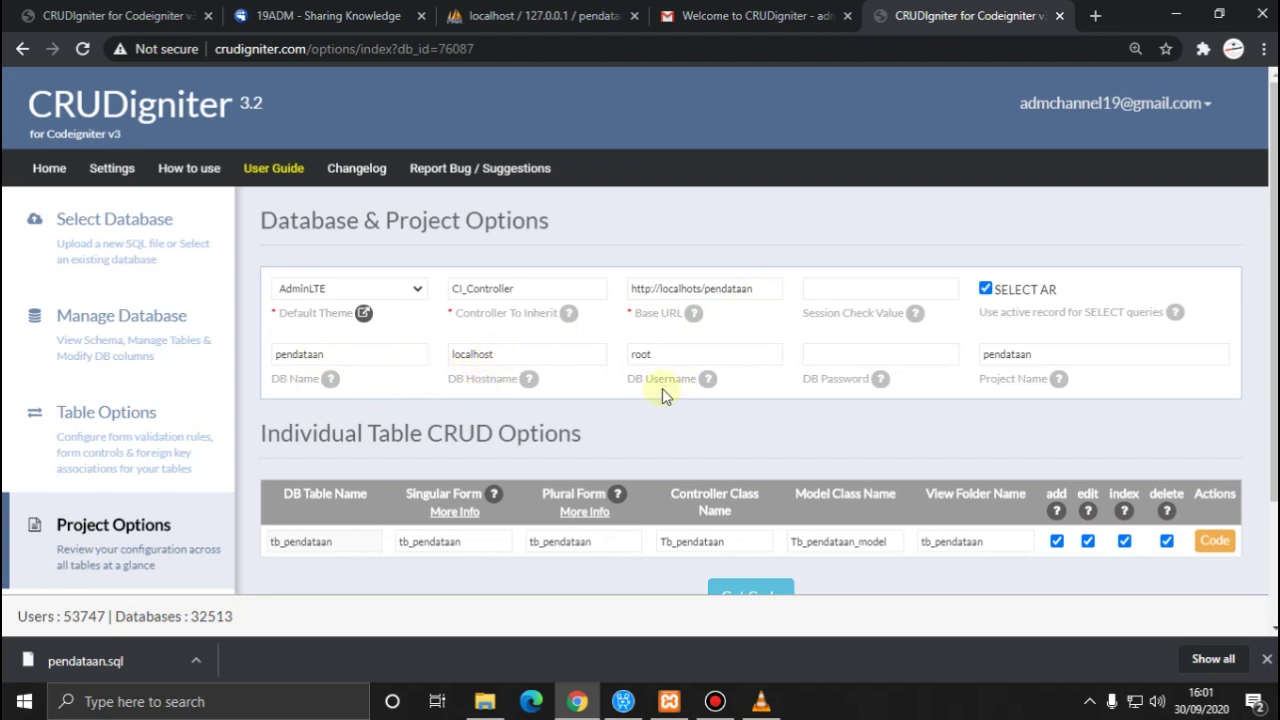
key("ctrl+minus")
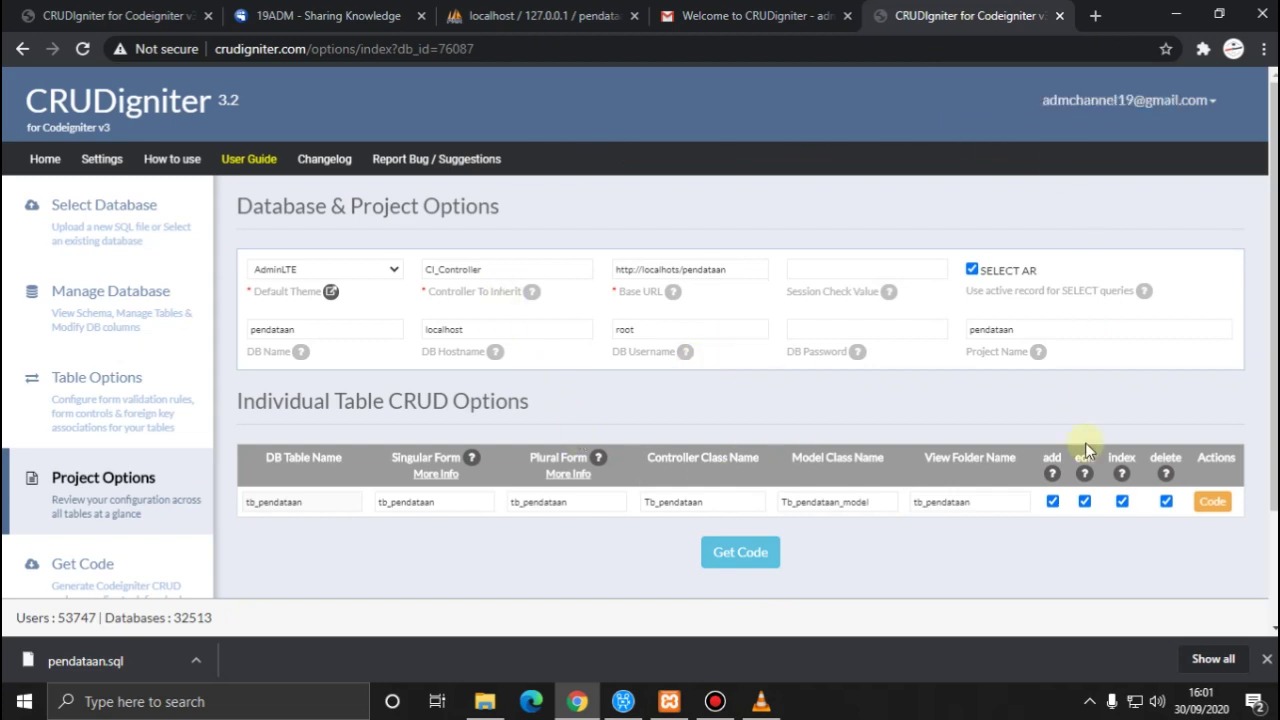
Generate the tb_pendataan CRUD code and scroll to the Download Complete DB CRUD button.
left_click(738, 565)
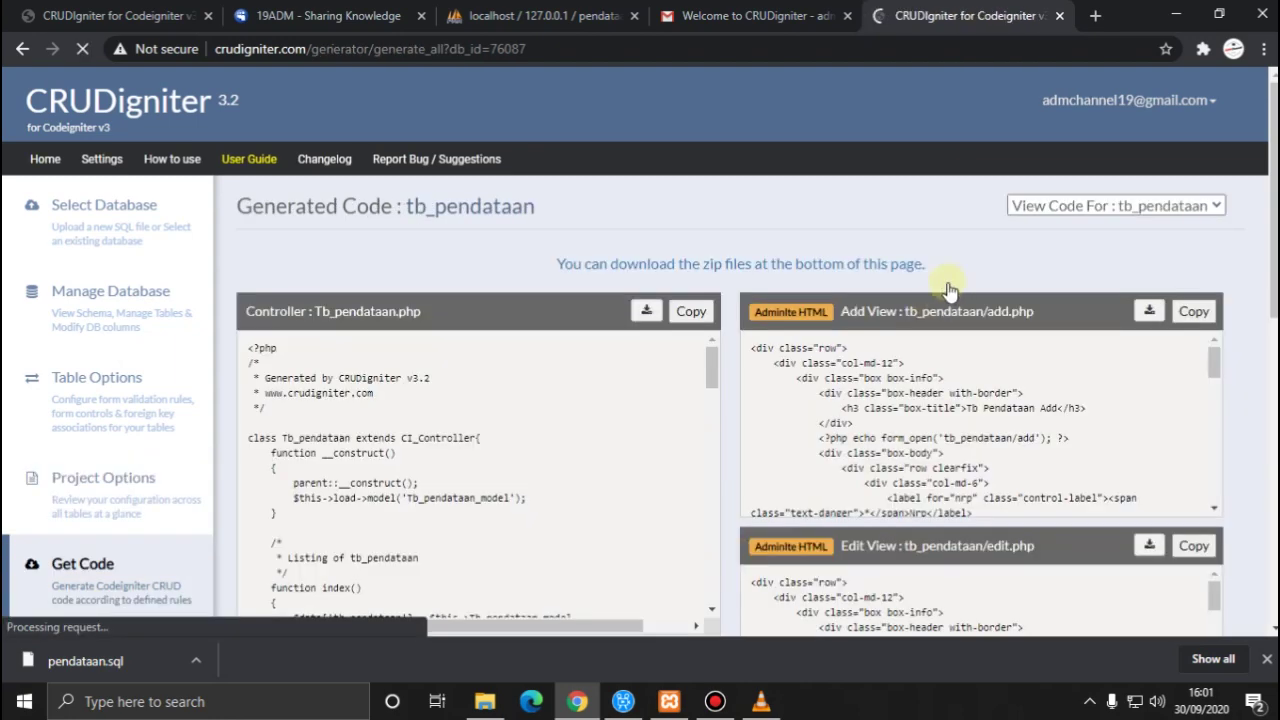
scroll(930, 262, "down", 2)
scroll(930, 262, "down", 5)
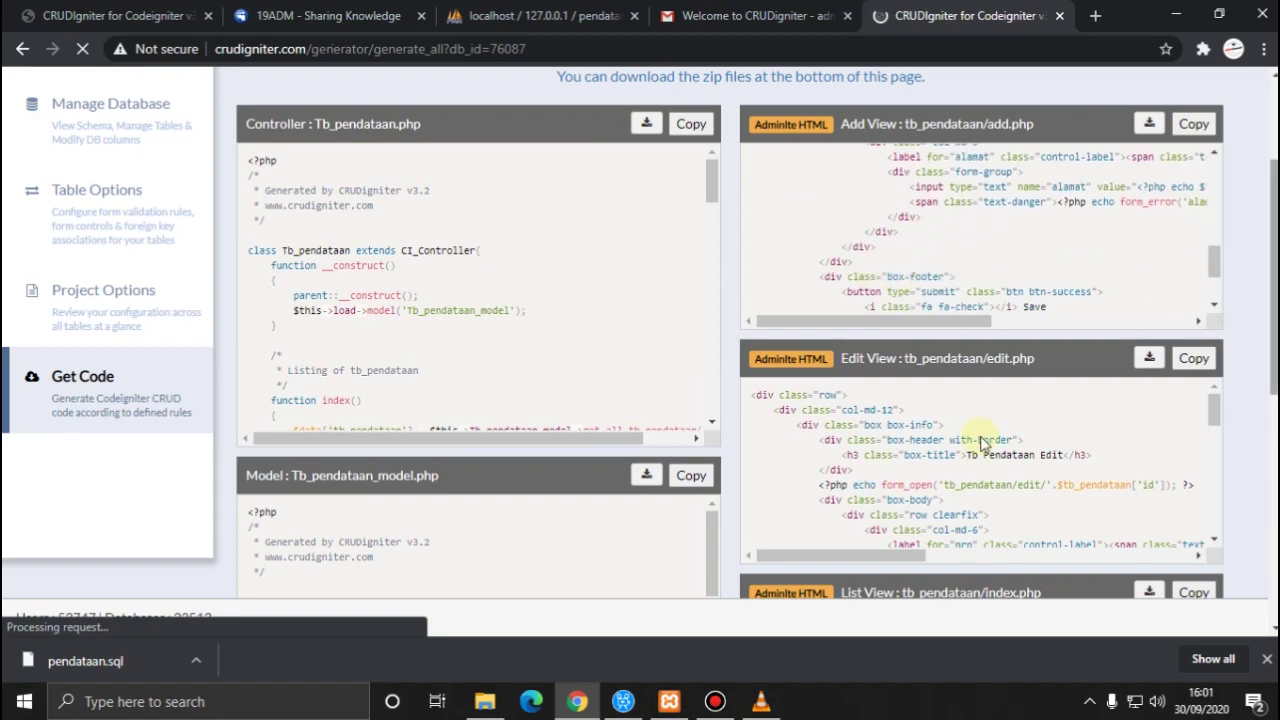
scroll(487, 411, "down", 5)
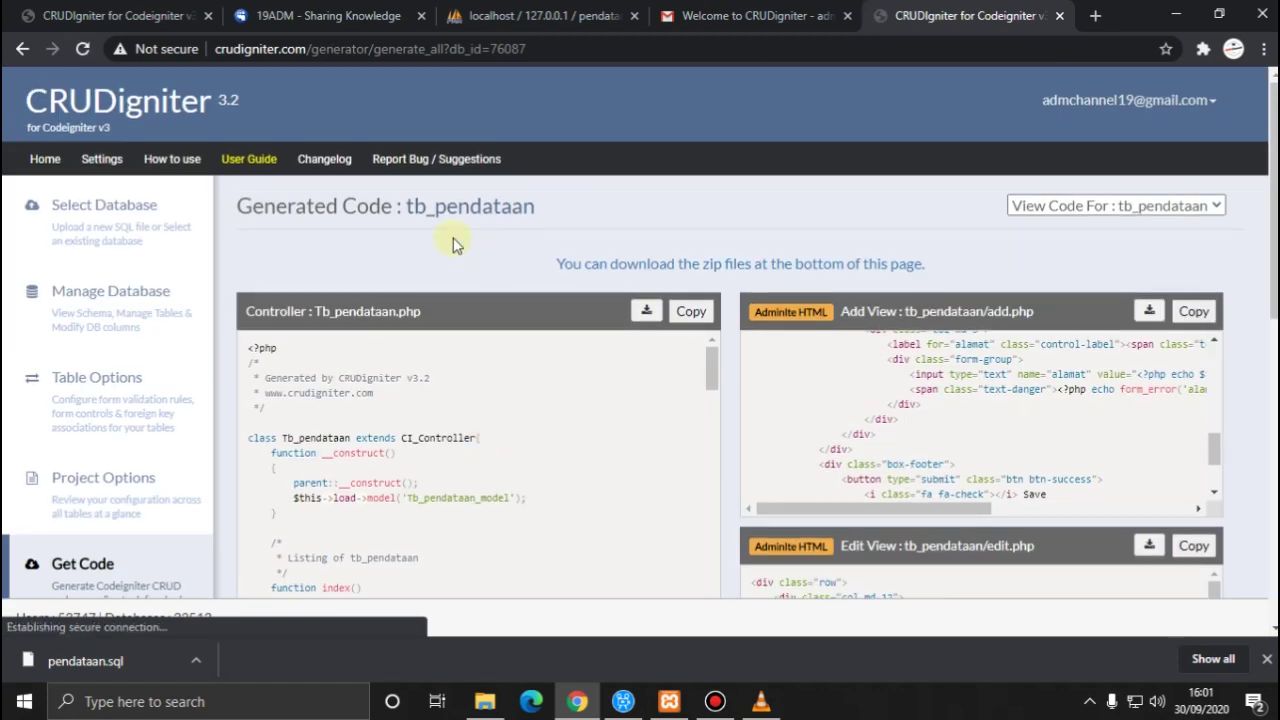
scroll(1153, 152, "down", 1)
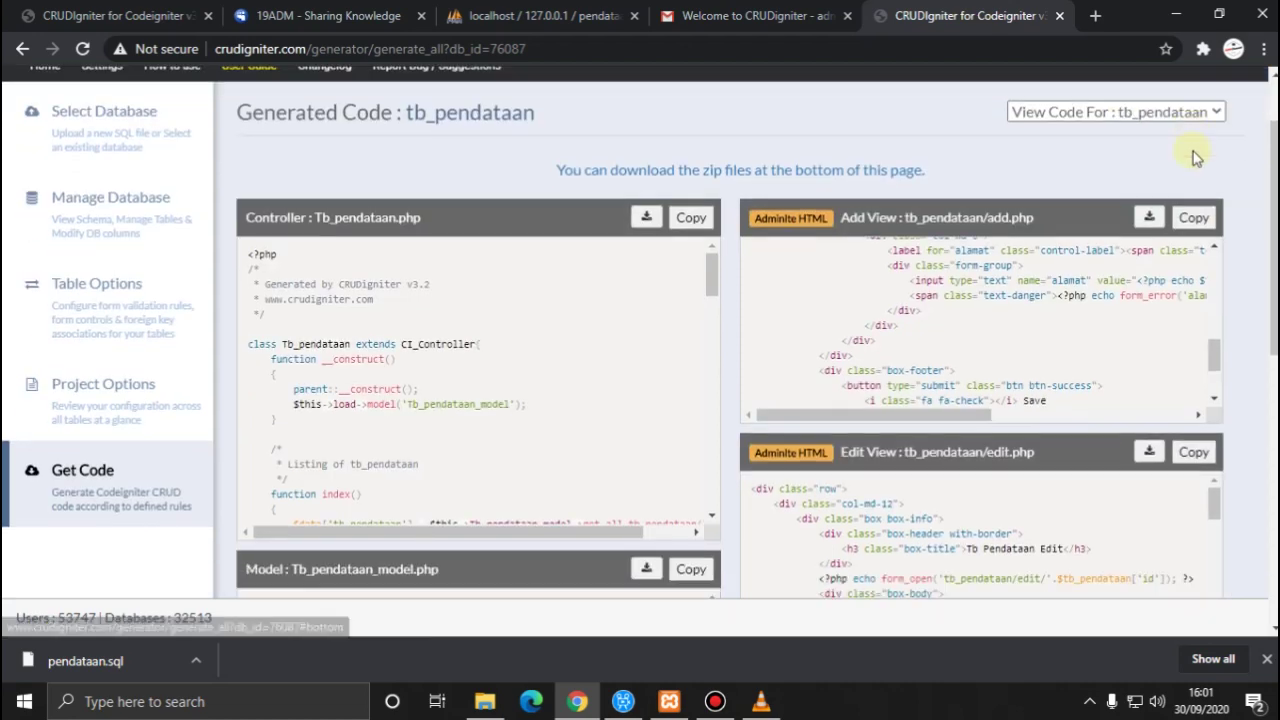
scroll(960, 385, "down", 2)
scroll(960, 385, "down", 4)
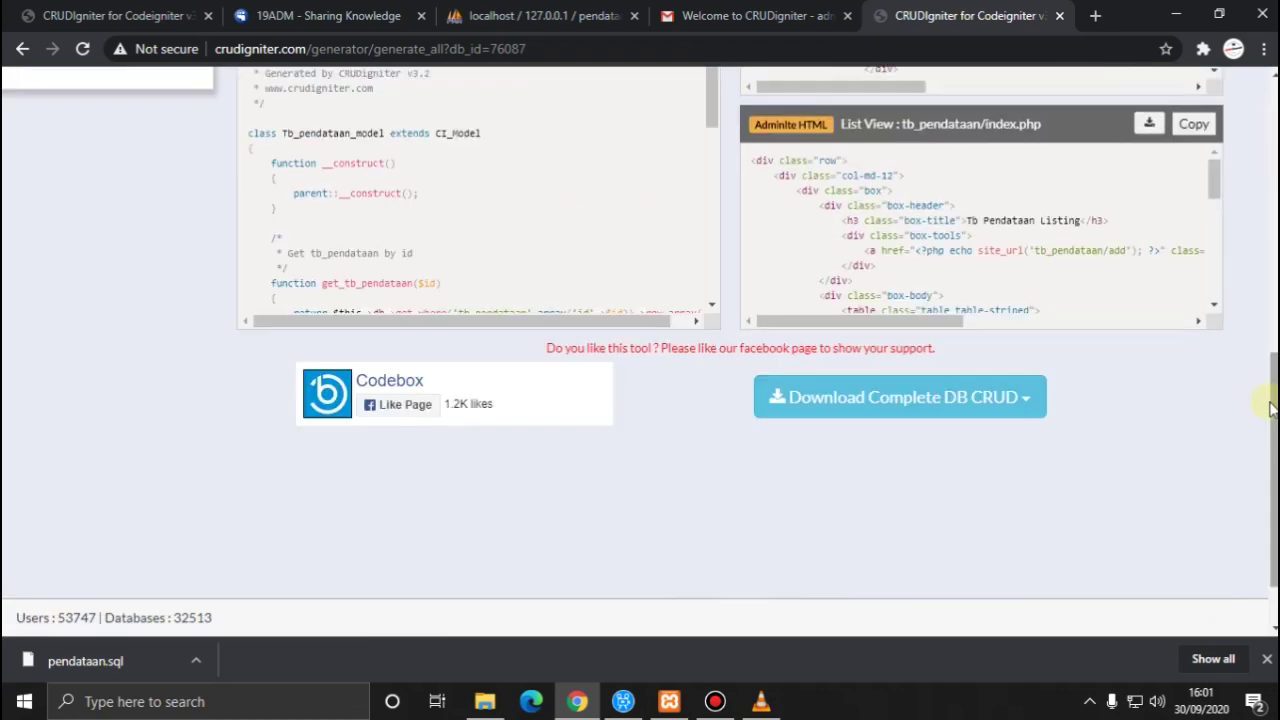
scroll(860, 460, "down", 1)
scroll(812, 400, "up", 1)
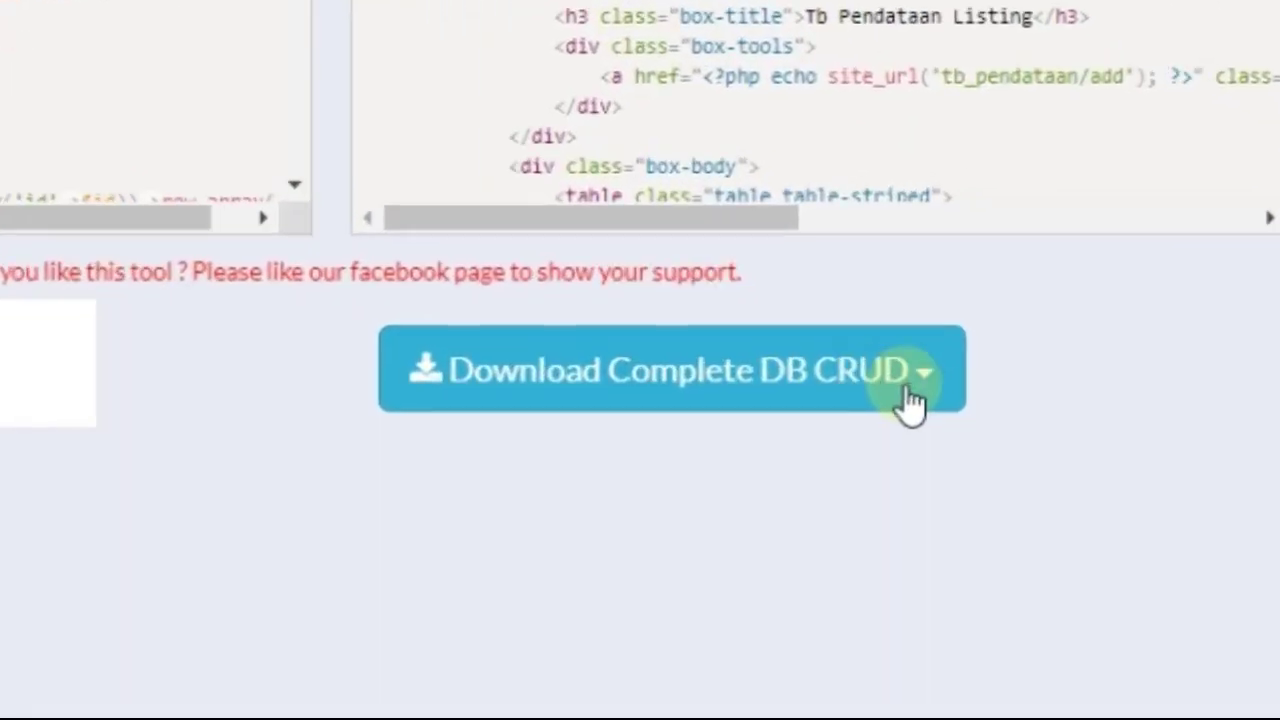
Download the complete AdminLTE CRUD as pendataan.sql_crudigniter_2020-09-30.zip and open its folder.
left_click(977, 395)
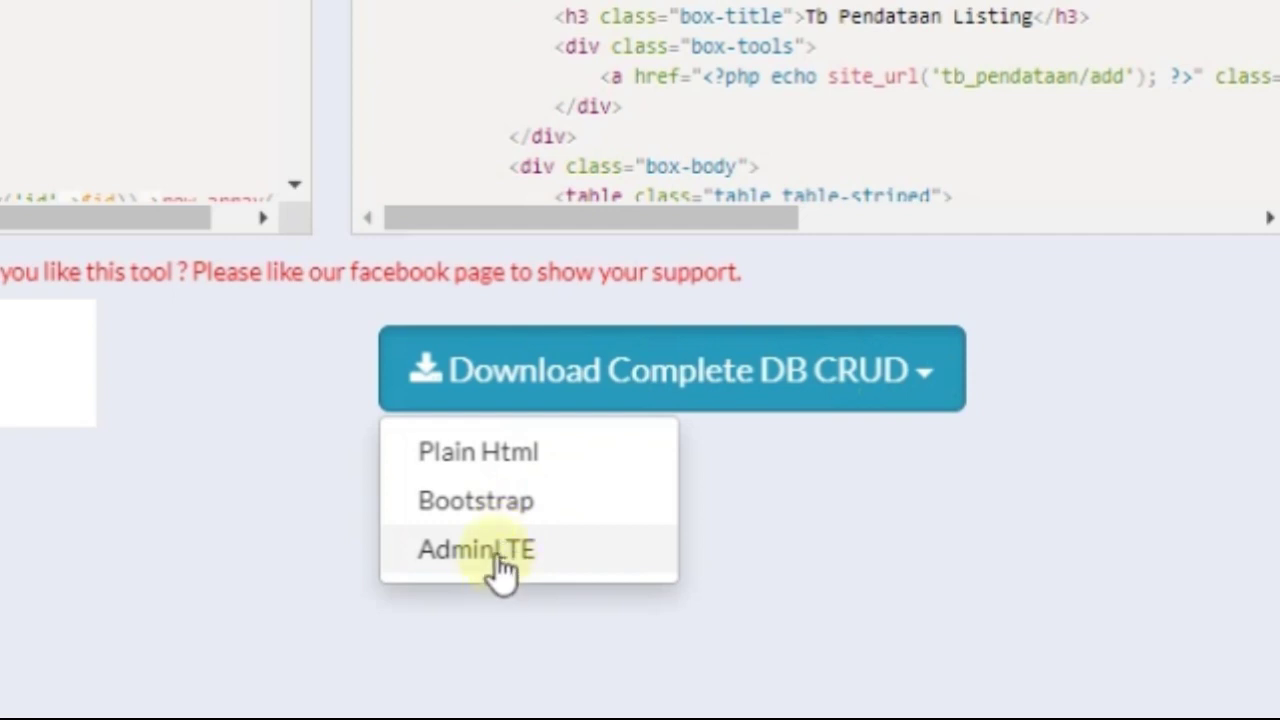
left_click(498, 553)
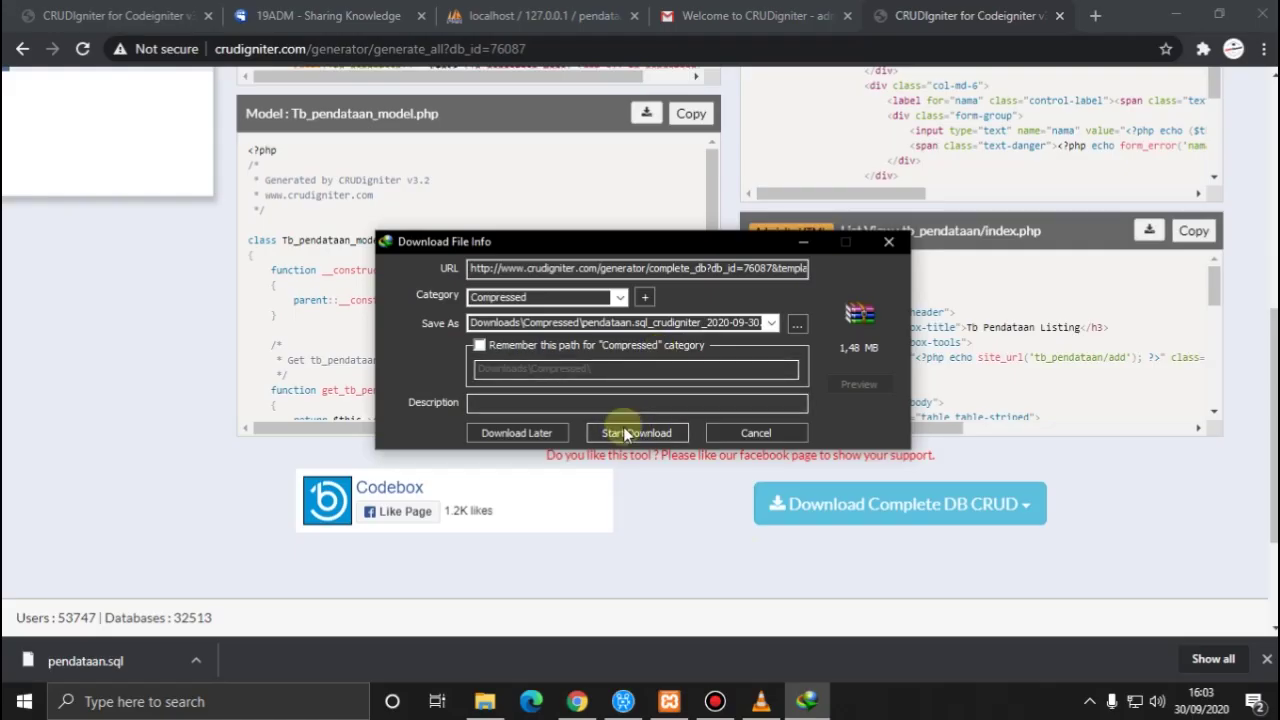
left_click(626, 430)
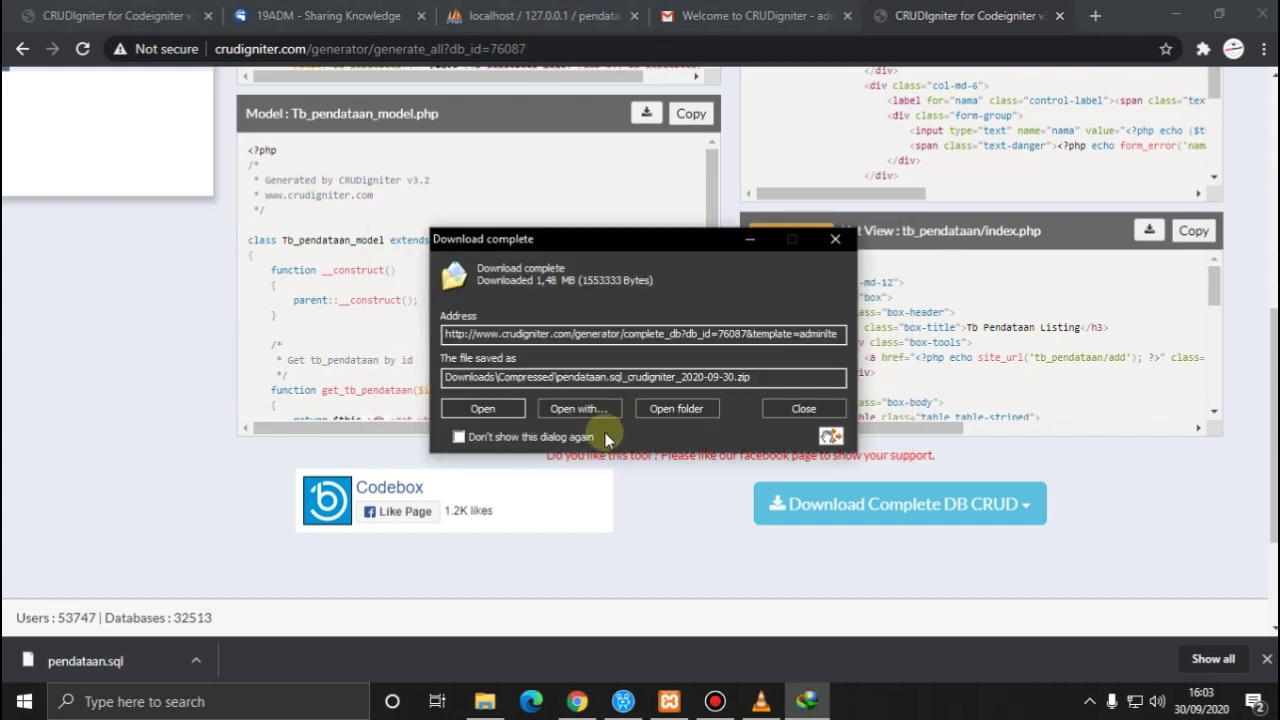
left_click(686, 407)
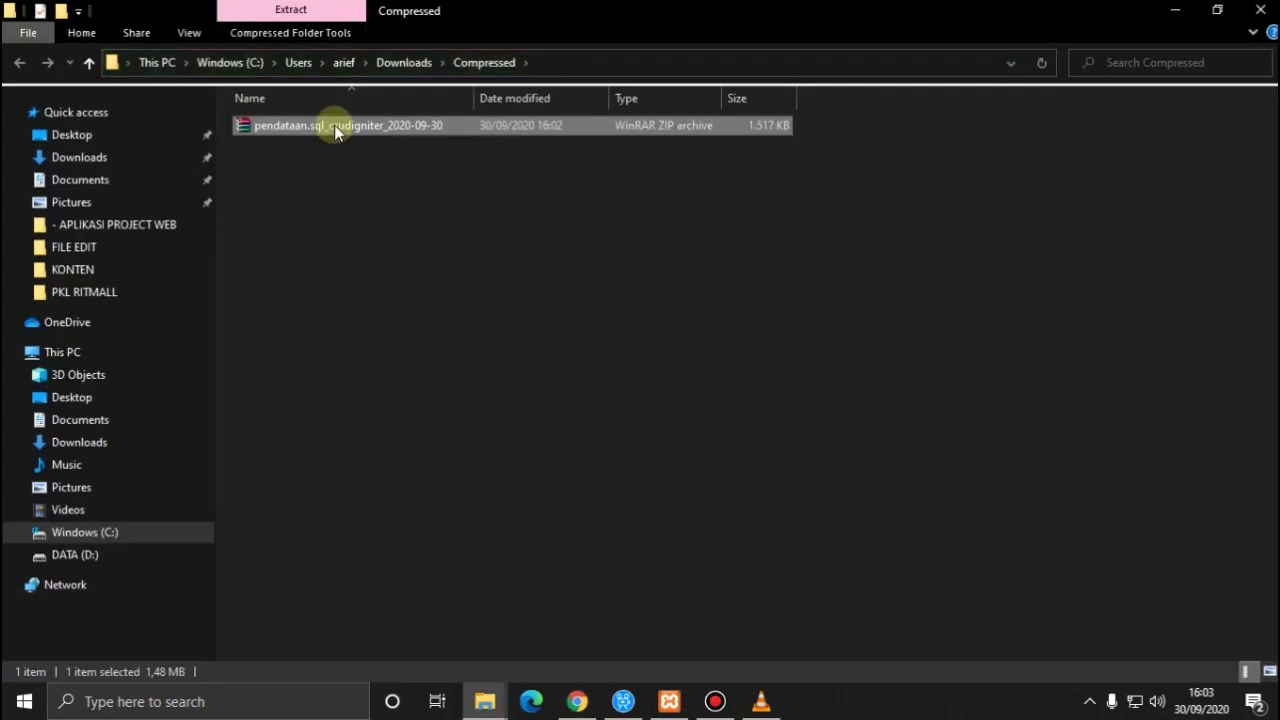
Extract pendataan.sql_crudigniter_2020-09-30.zip into Downloads\Compressed and select the extracted files.
double_click(336, 131)
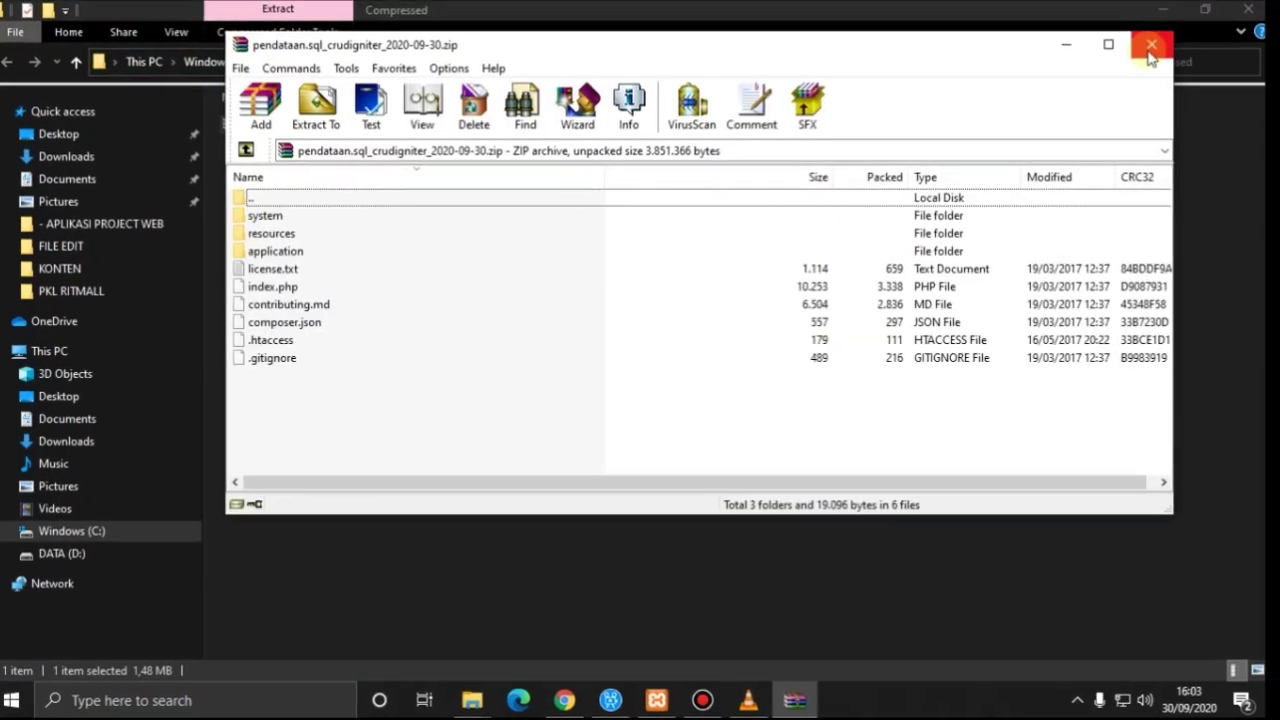
left_click(1155, 44)
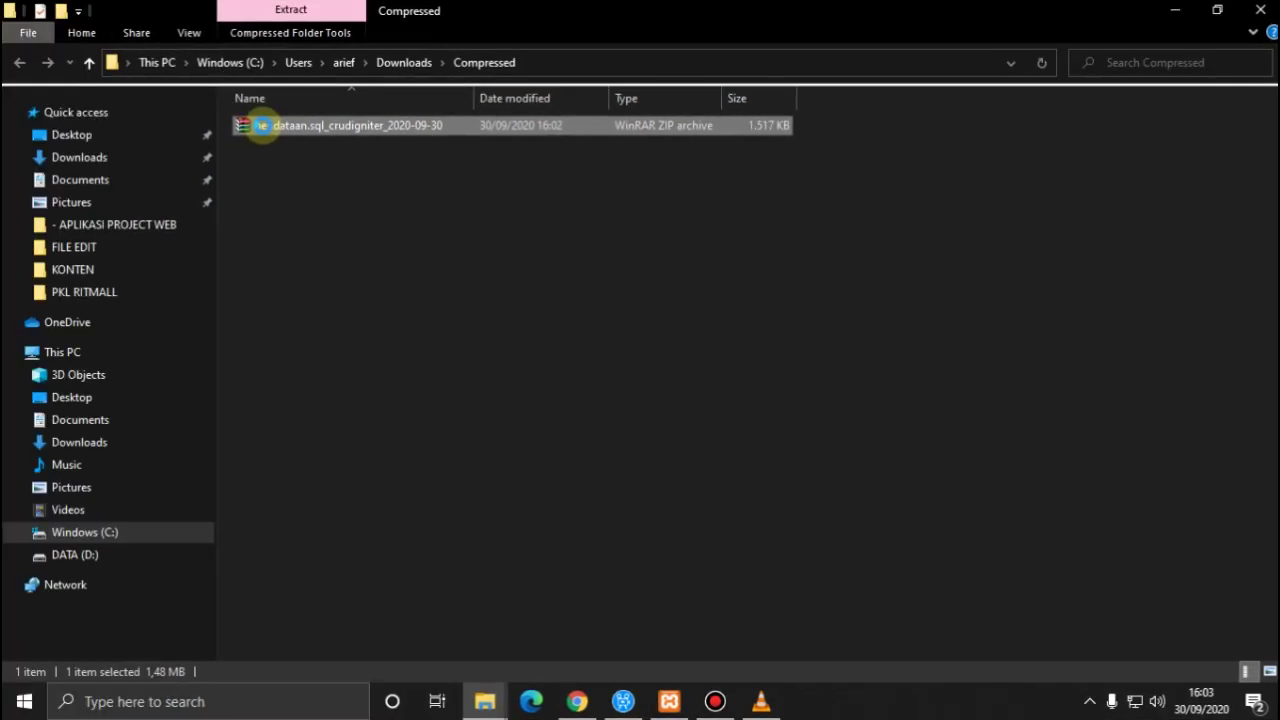
right_click(262, 125)
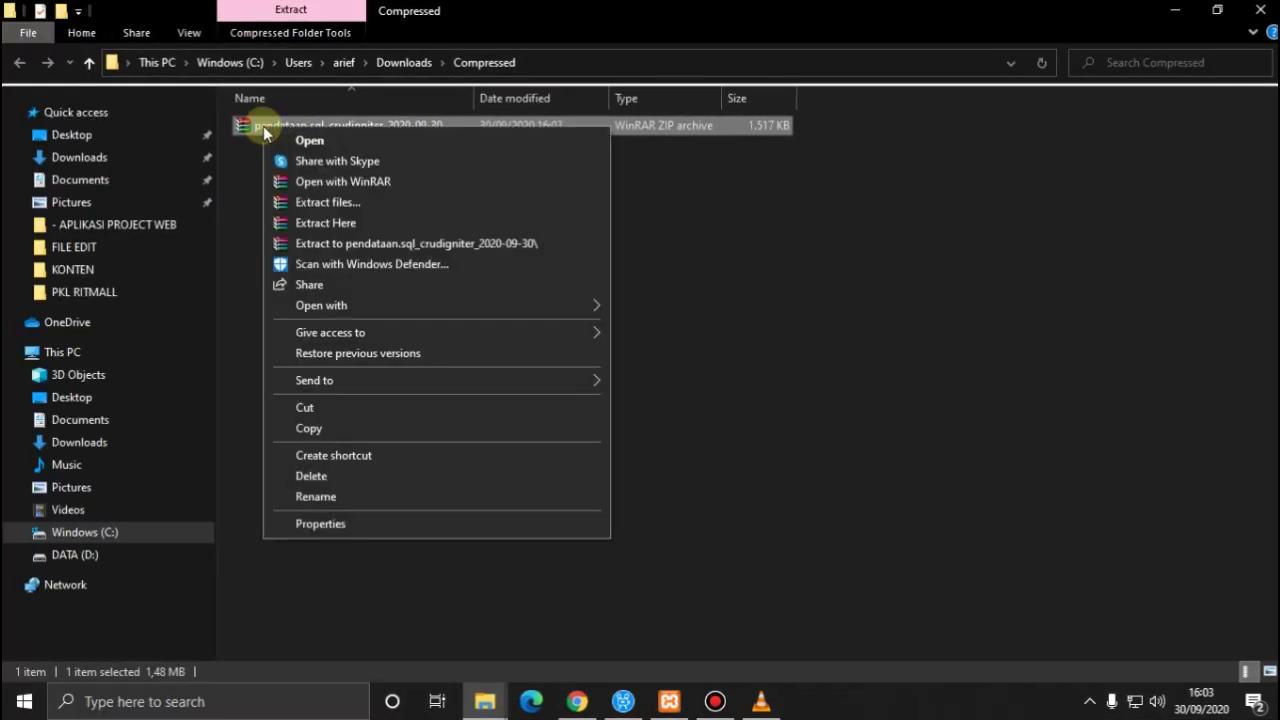
left_click(374, 222)
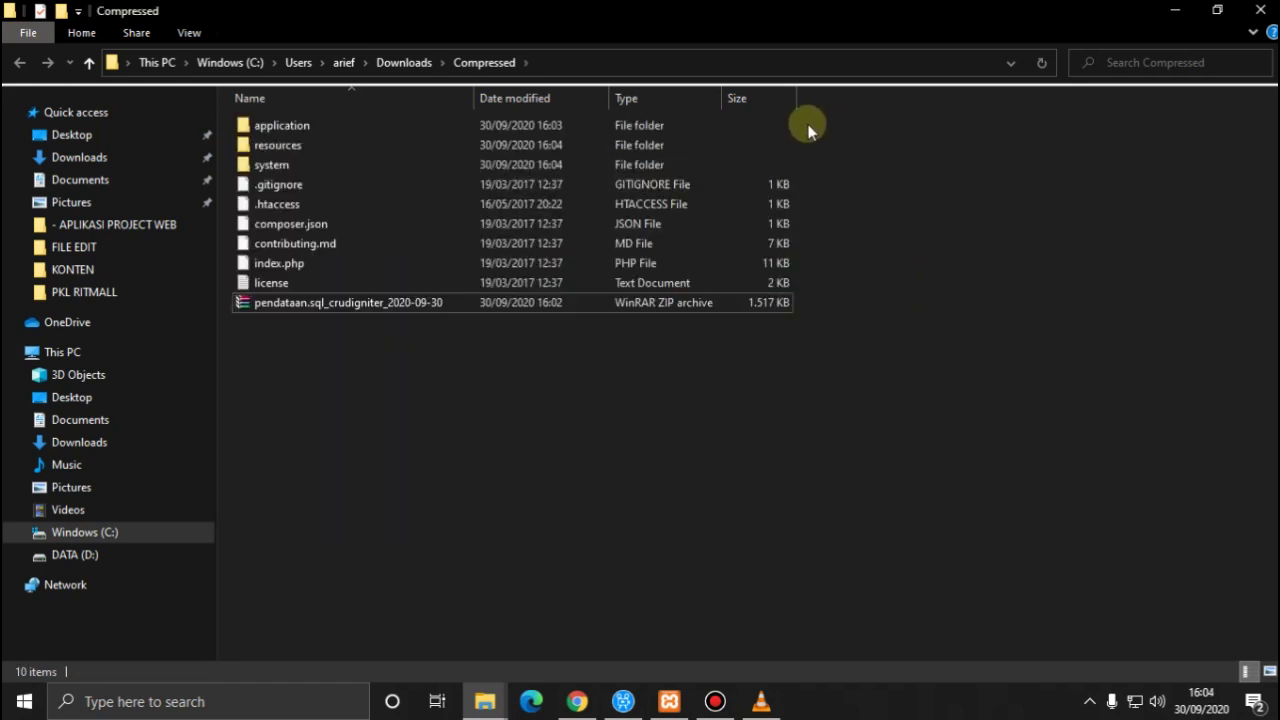
left_click_drag(820, 123, 309, 286)
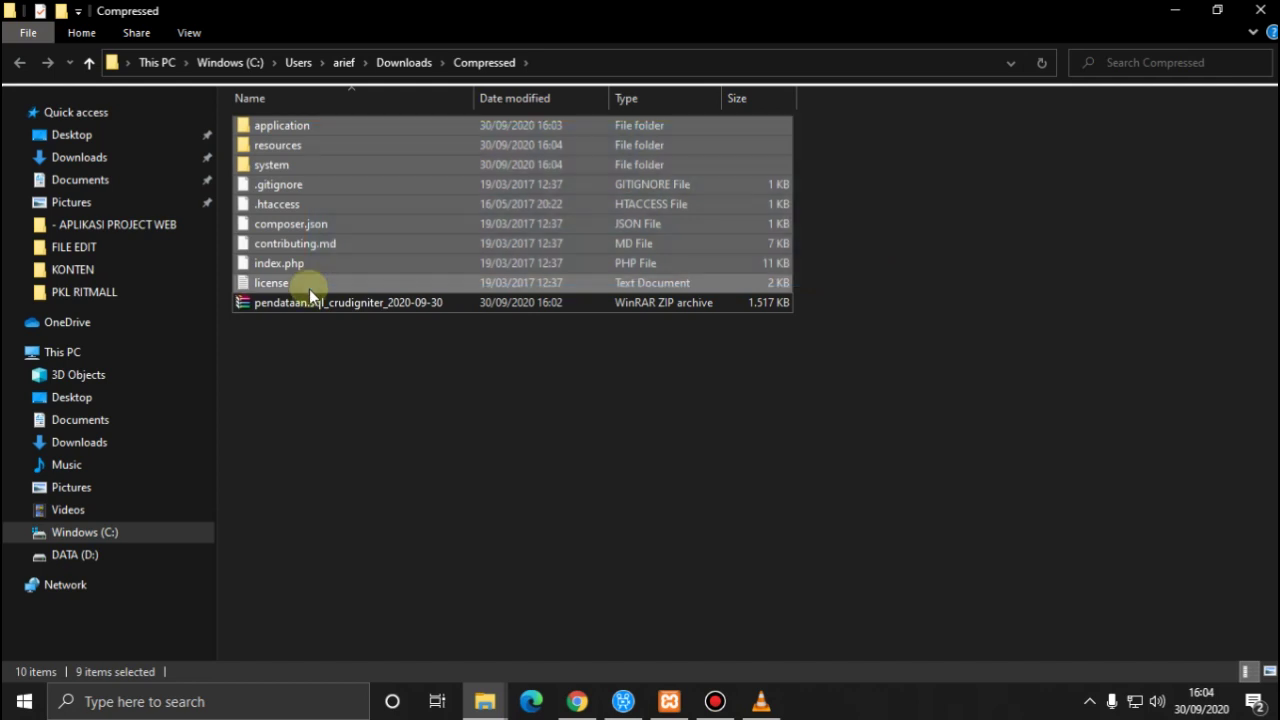
Navigate from drive C into C:\xampp\htdocs.
left_click(88, 532)
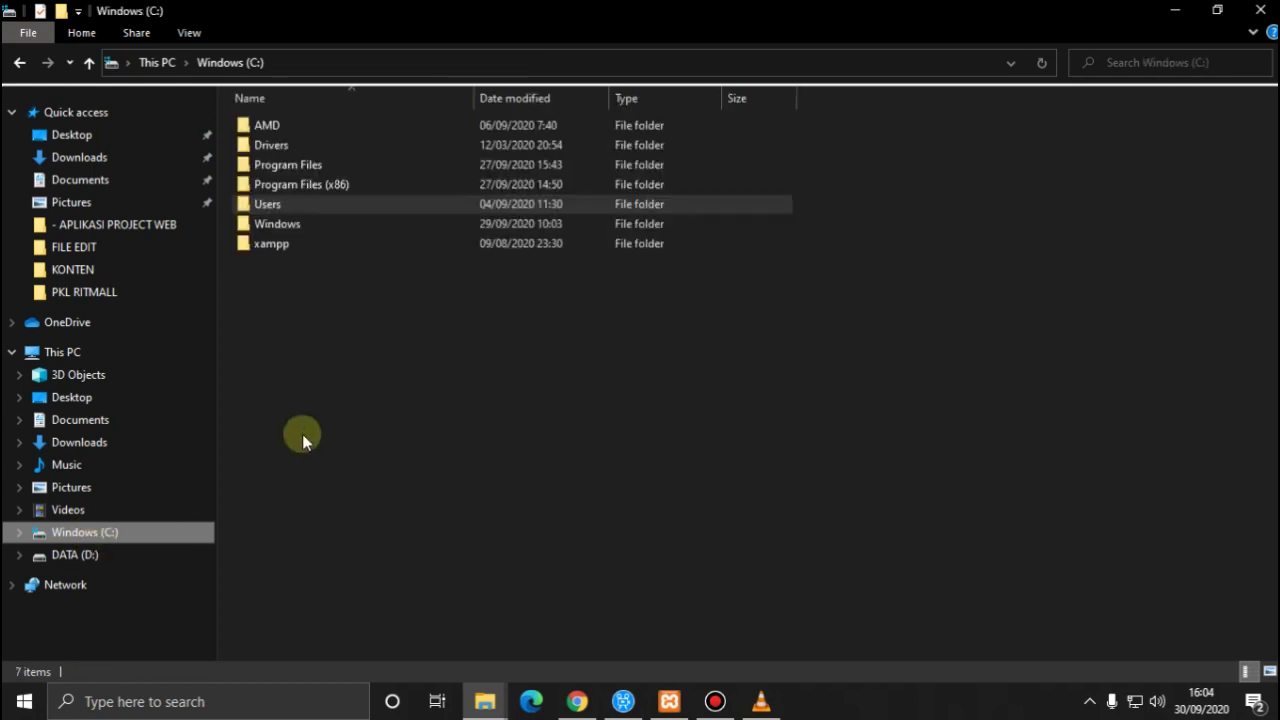
left_click(330, 200)
left_click(291, 252)
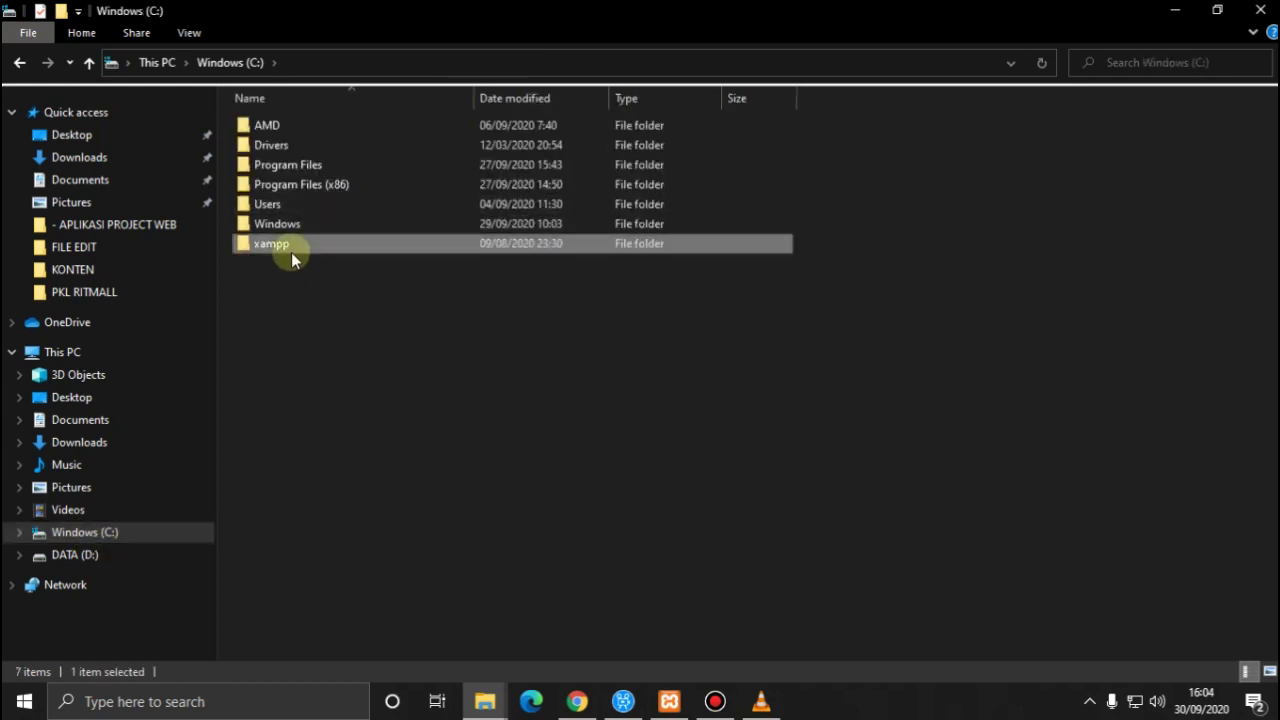
double_click(291, 246)
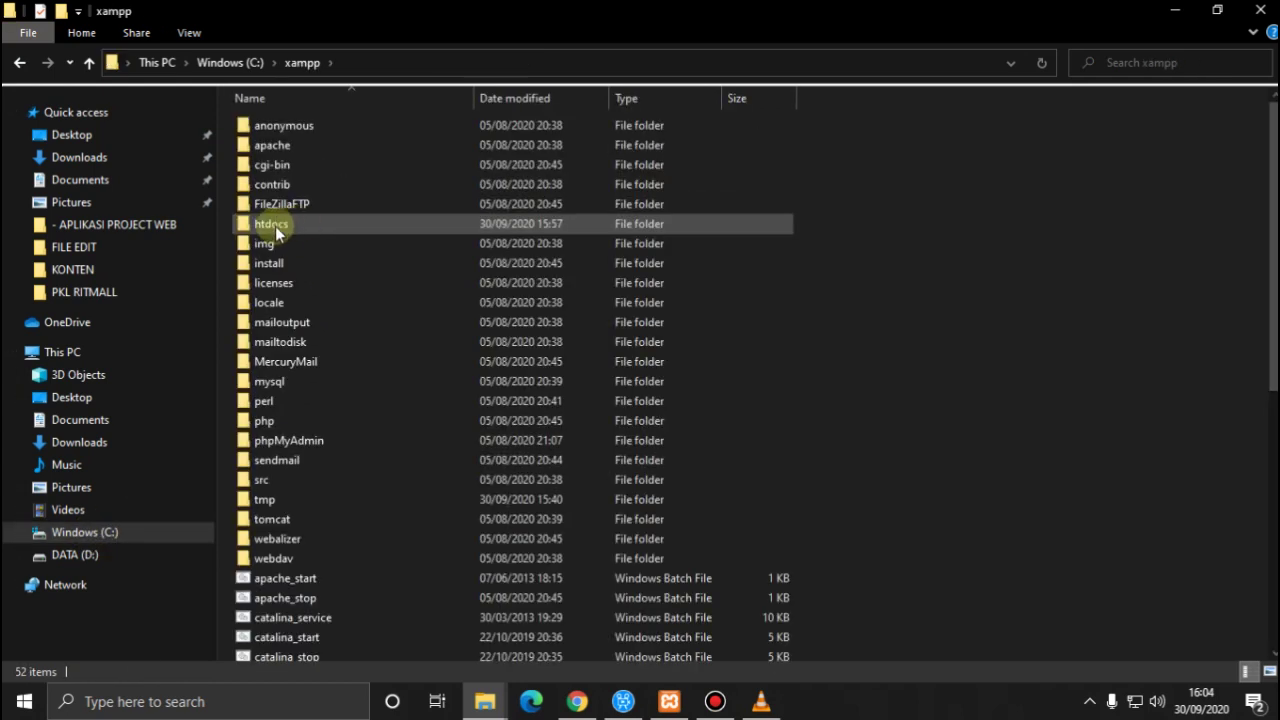
left_click(275, 226)
double_click(275, 226)
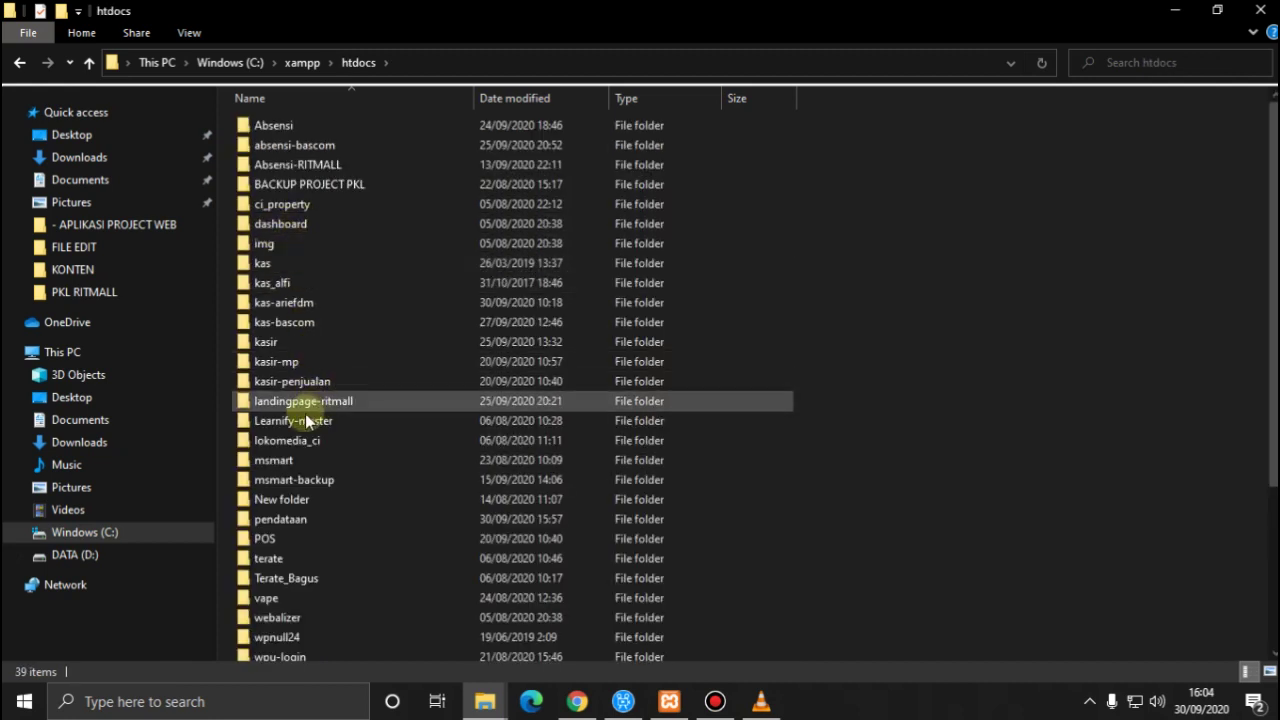
Open the empty pendataan folder and paste the extracted project files into it.
left_click(300, 519)
scroll(300, 515, "down", 1)
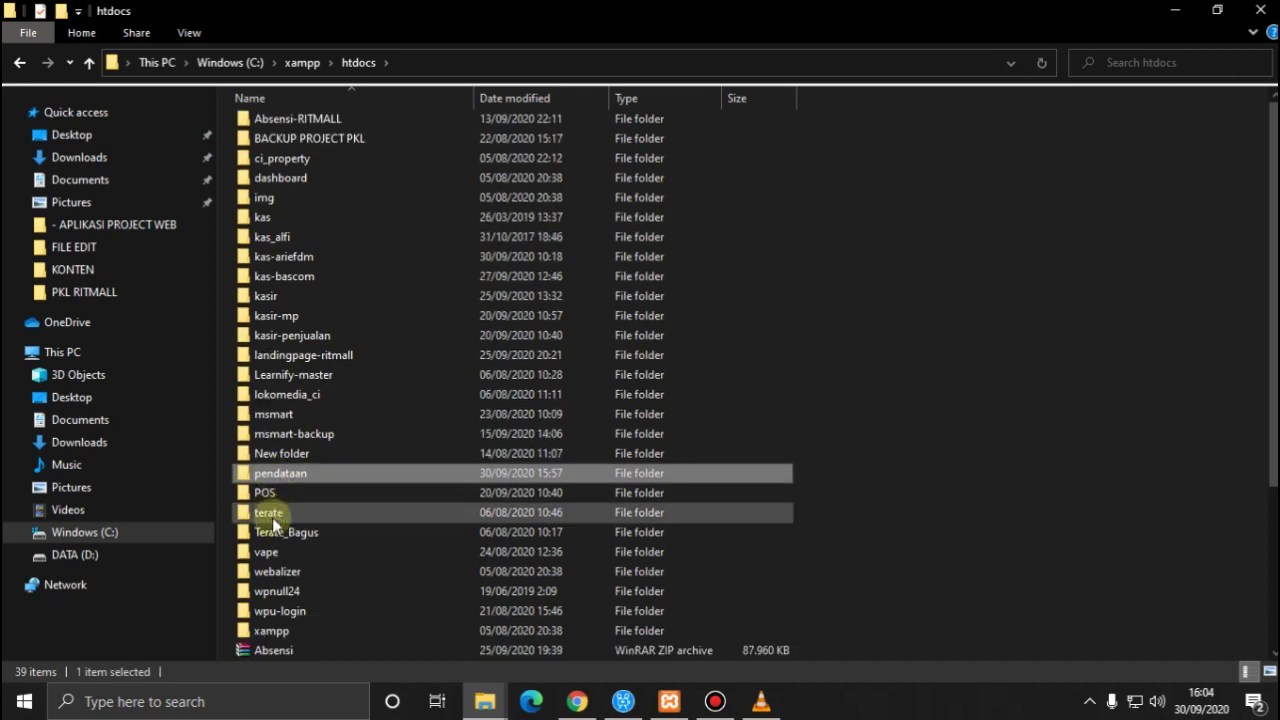
double_click(275, 478)
left_click_drag(362, 278, 412, 318)
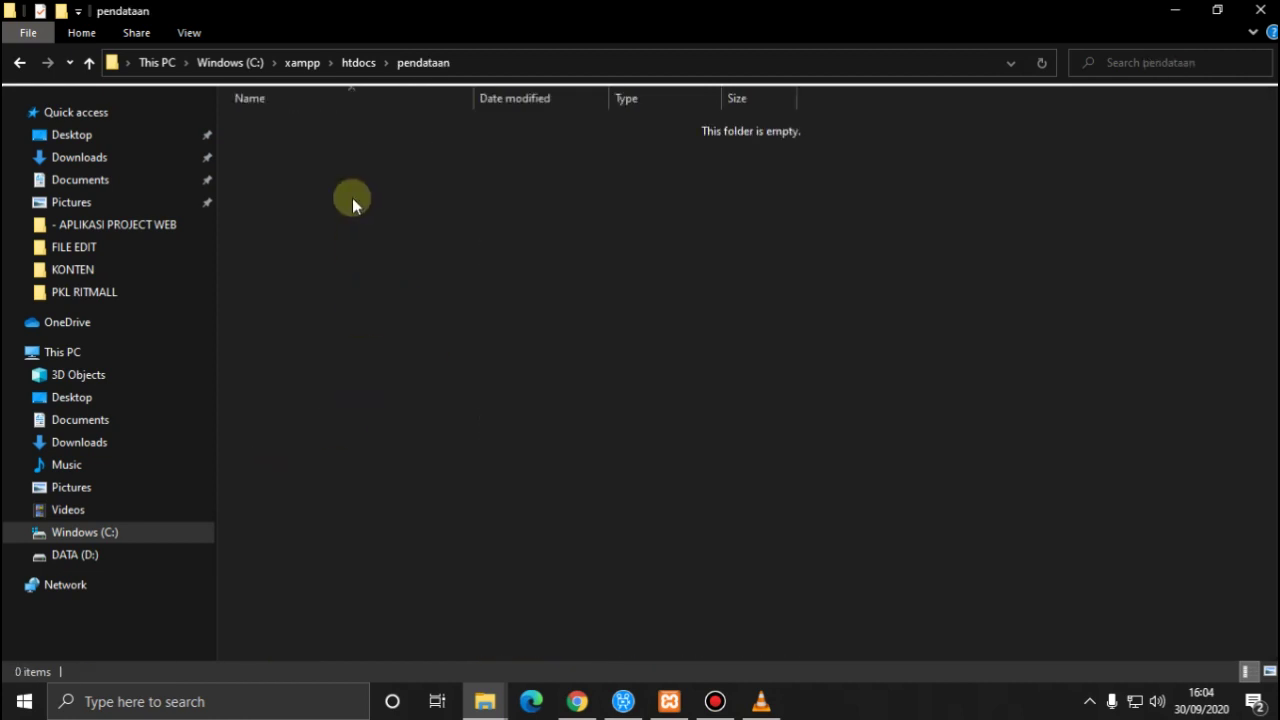
right_click(352, 198)
left_click(392, 358)
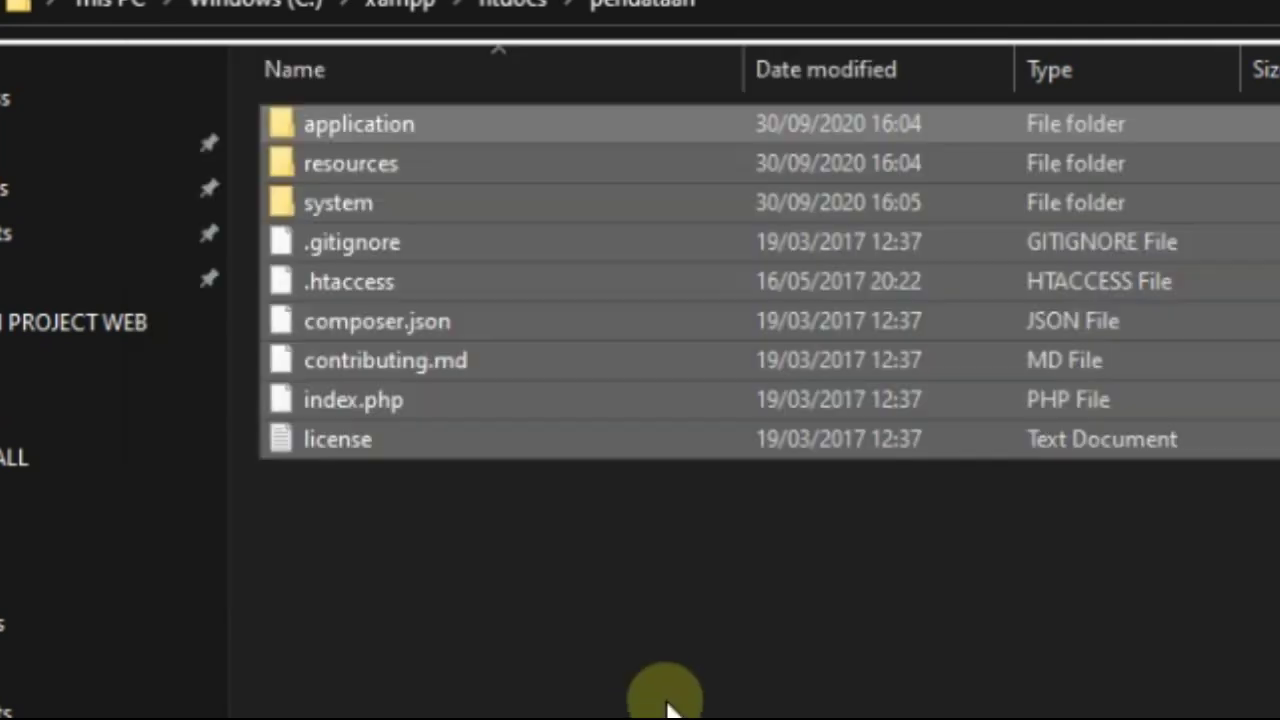
Browse to pendataan\application\views\tb_pendataan to see add.php, edit.php and index.php.
left_click(389, 347)
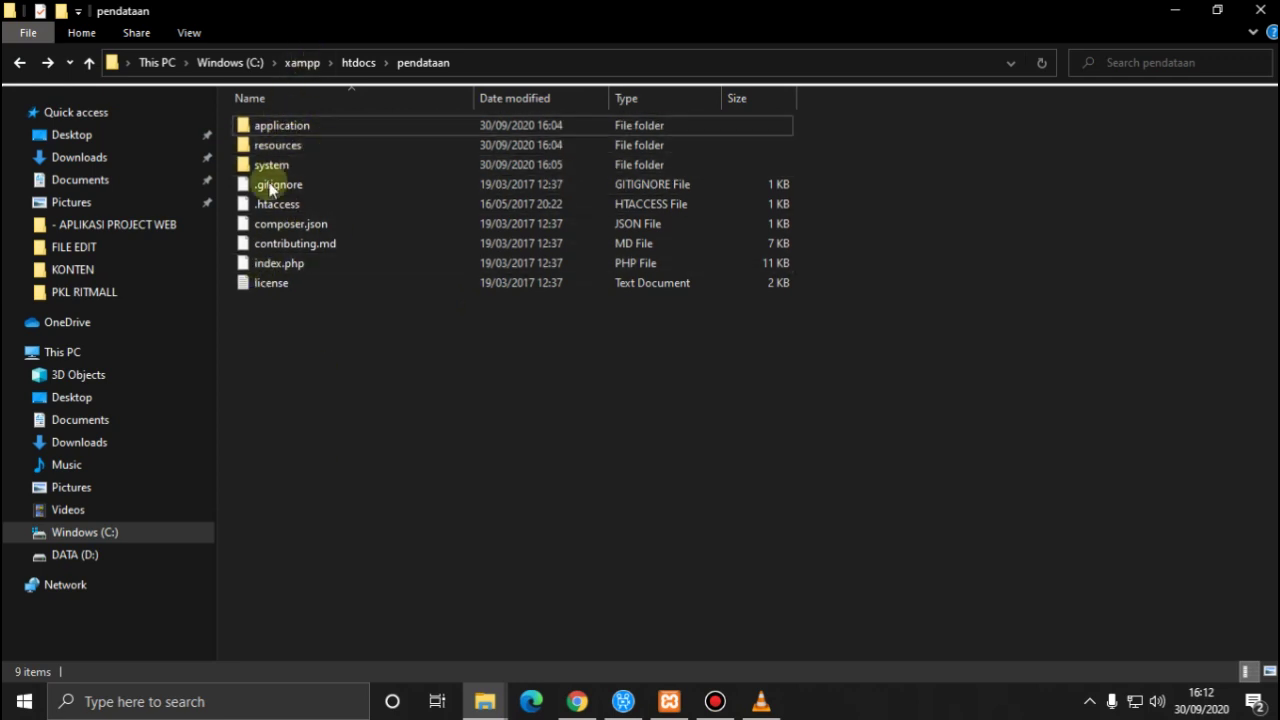
double_click(295, 130)
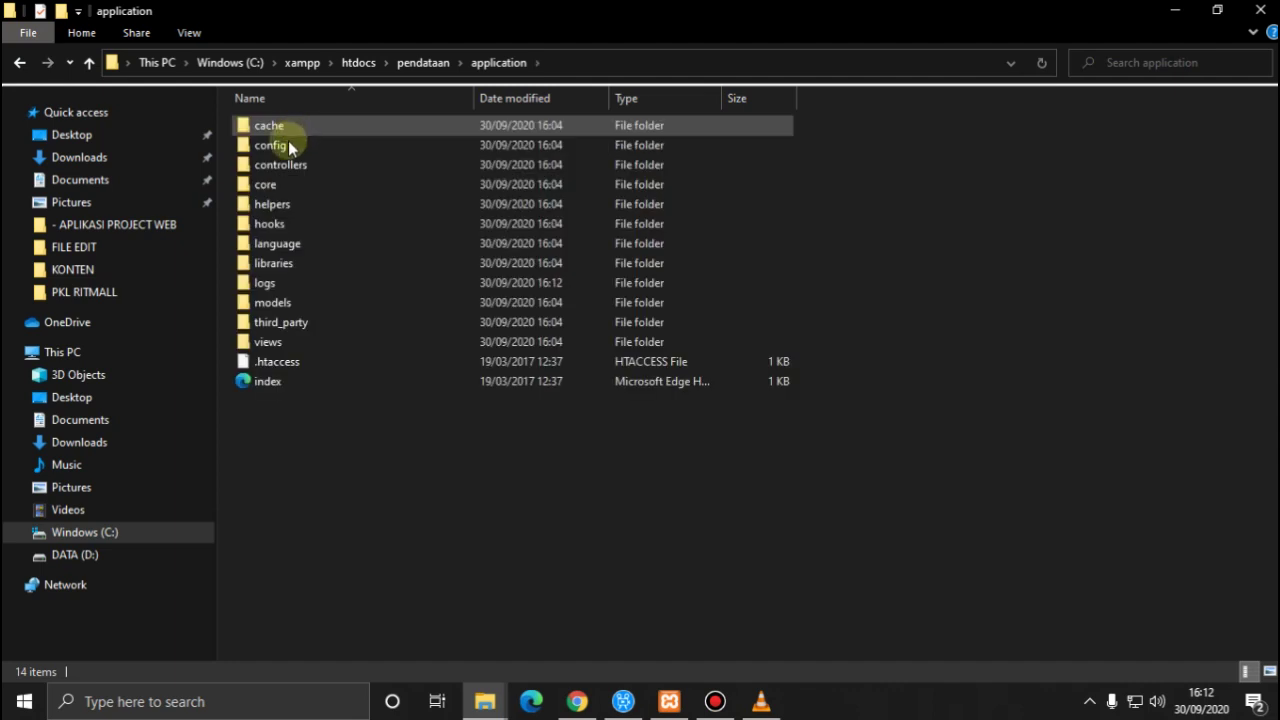
left_click(283, 345)
double_click(283, 343)
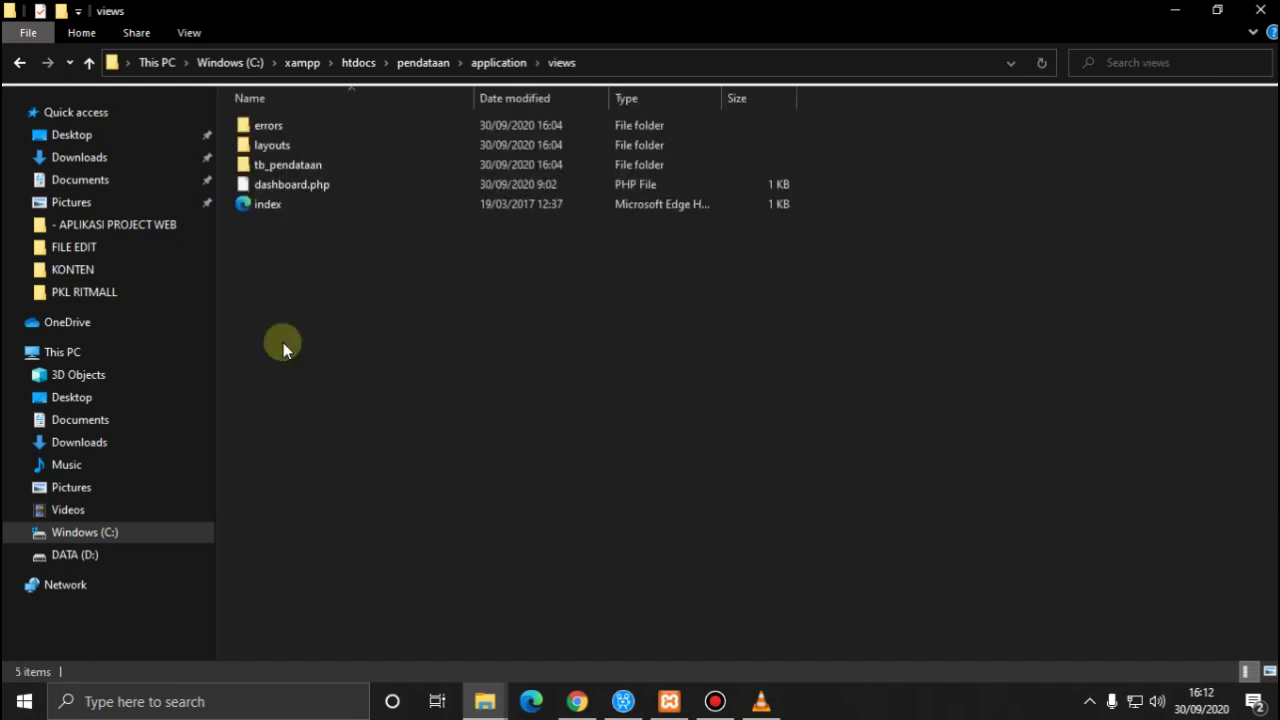
double_click(290, 165)
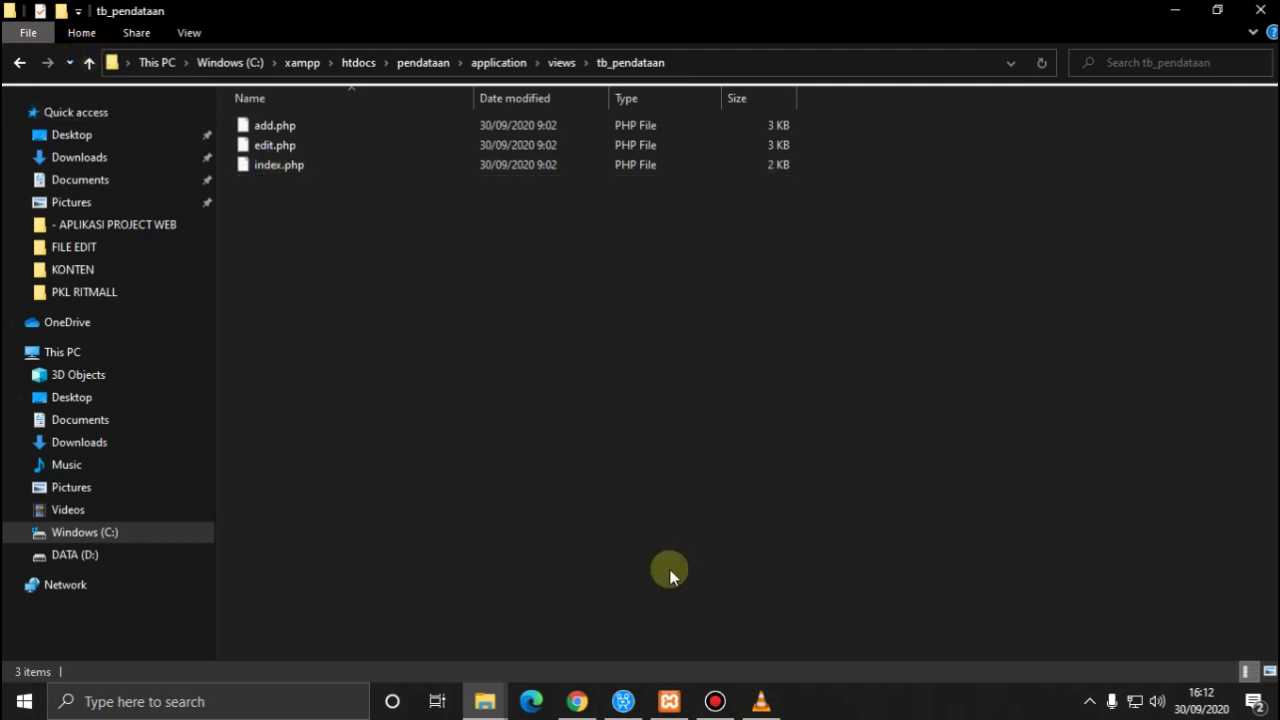
Bring Chrome forward and load localhost/pendataan in a new tab.
mouse_move(584, 702)
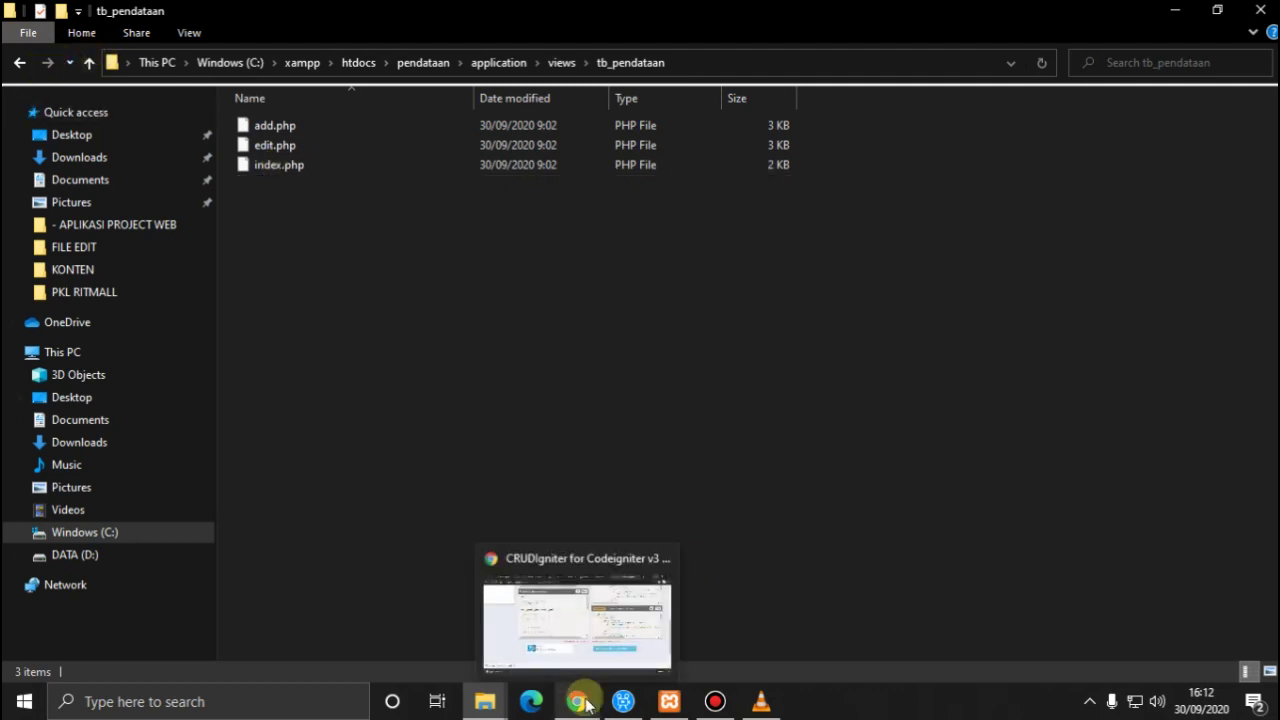
left_click(586, 703)
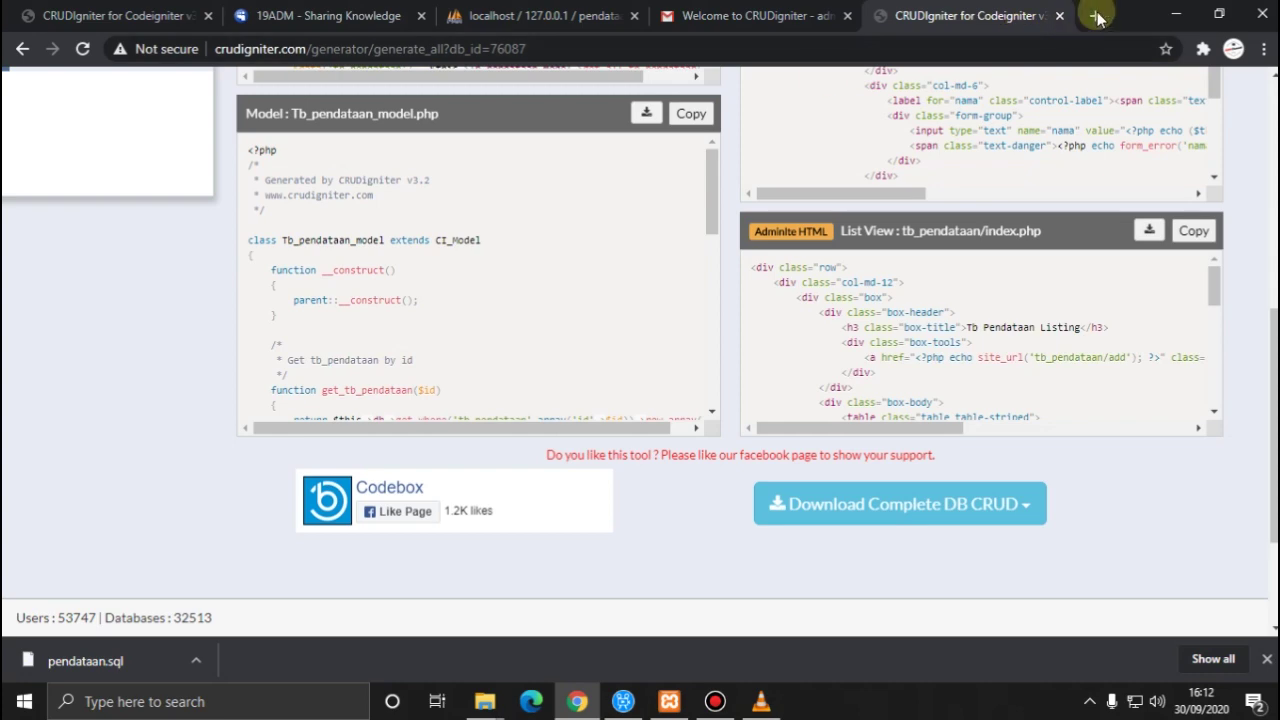
key("ctrl+t")
left_click(821, 52)
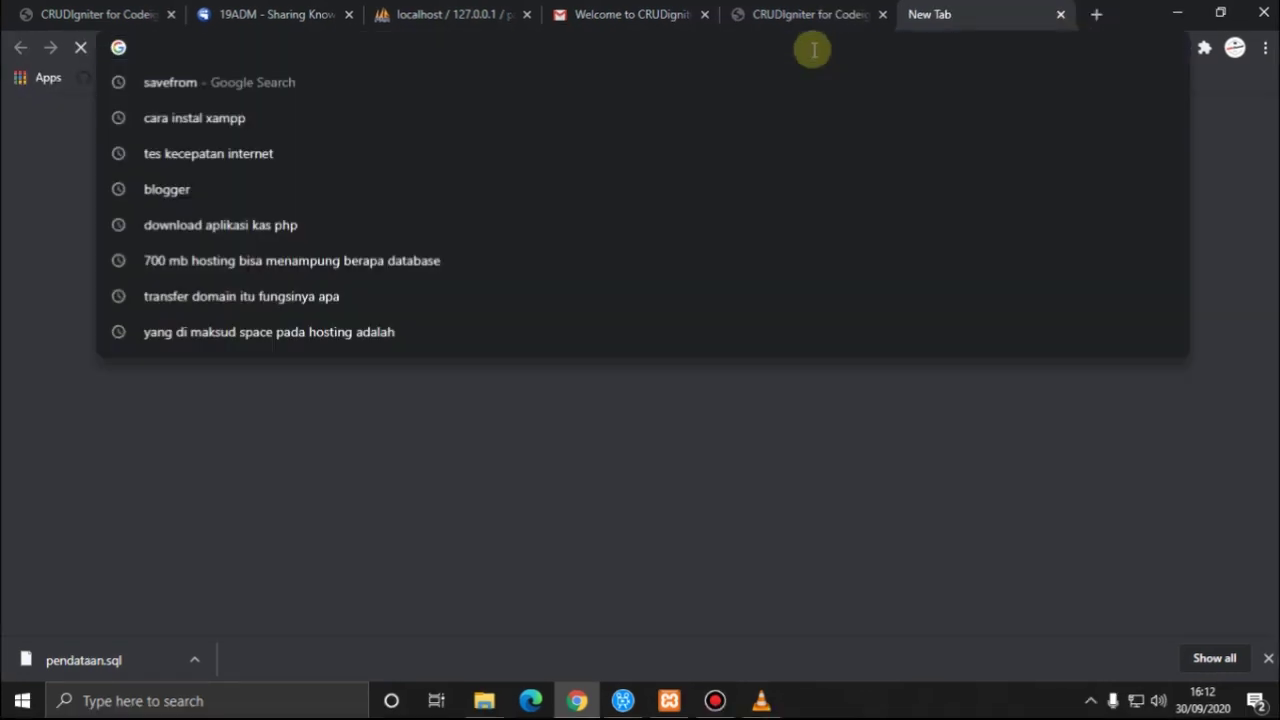
type("loc")
type("al")
type("host/")
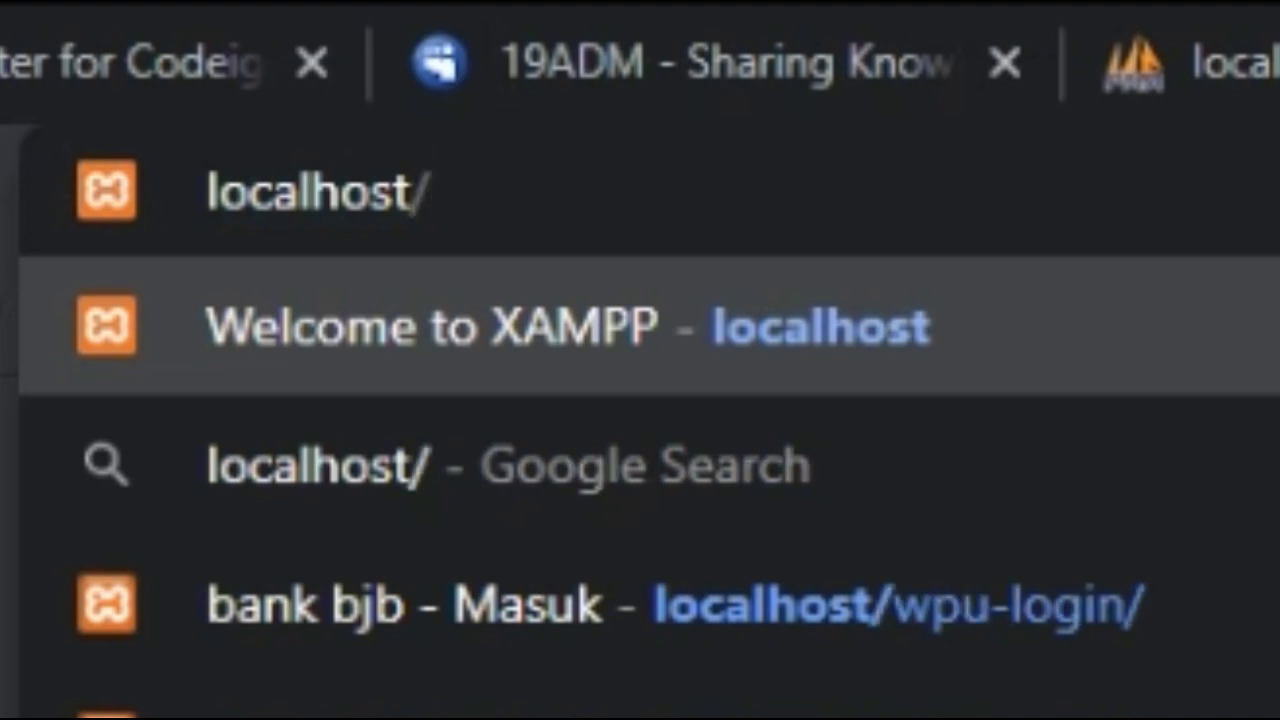
type("pendataan")
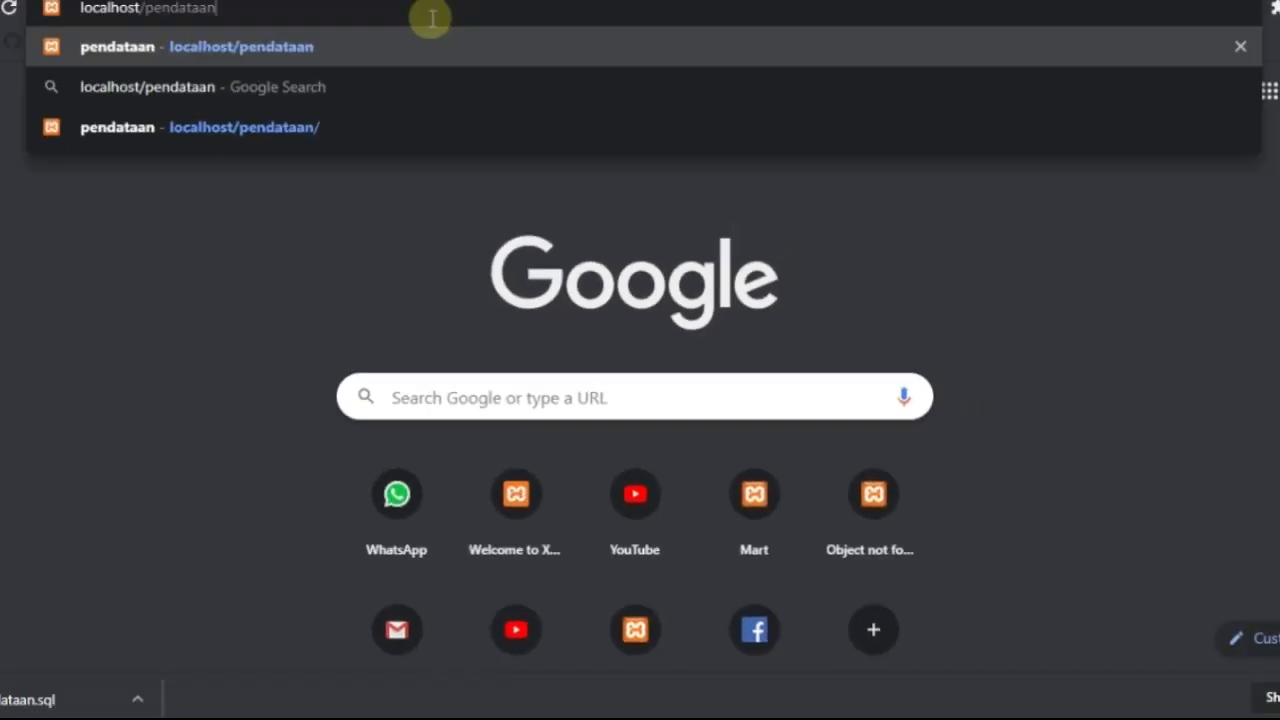
key("Return")
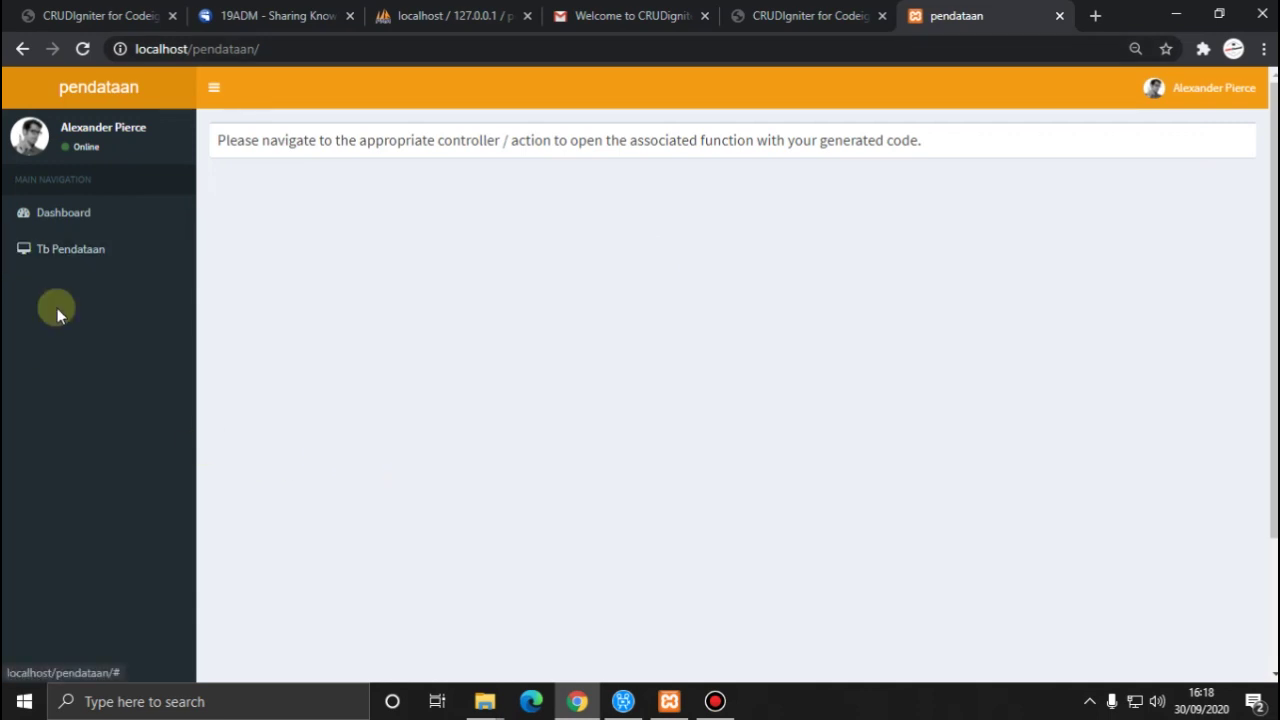
Add a Tb Pendataan record with the student's Nrp and name, class 2IF01, address Bandung, and save.
left_click(71, 255)
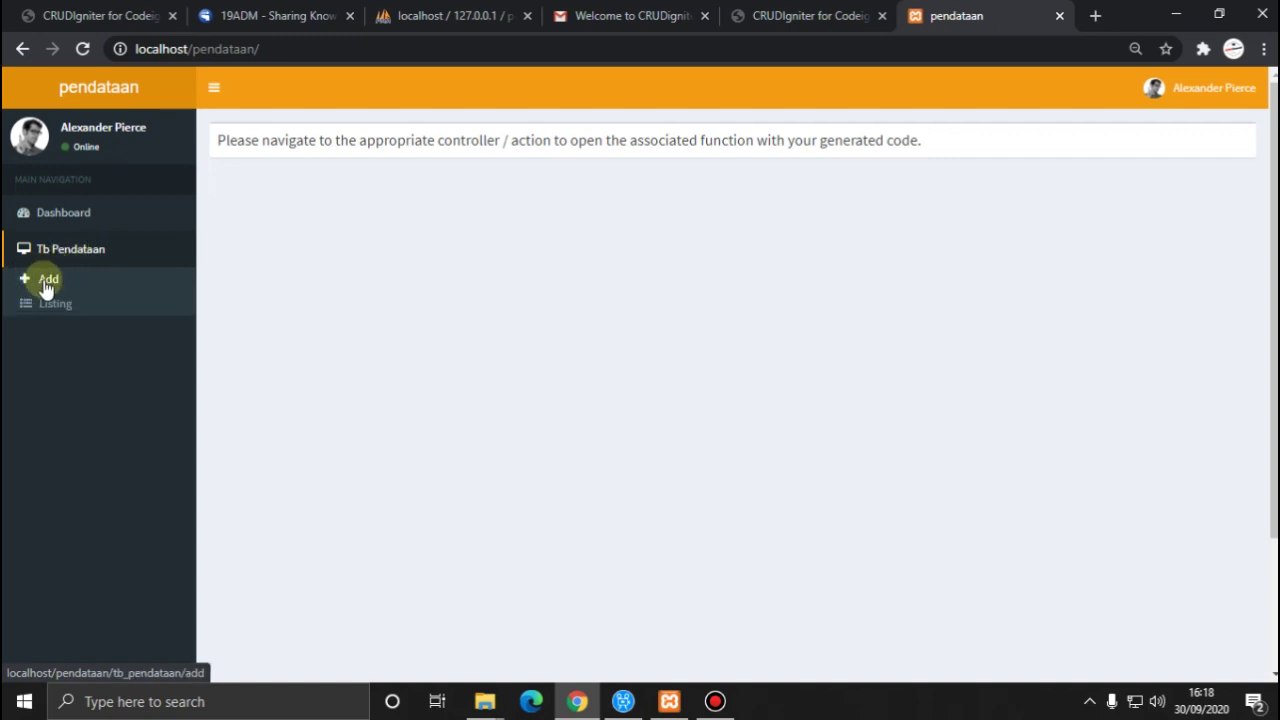
left_click(47, 281)
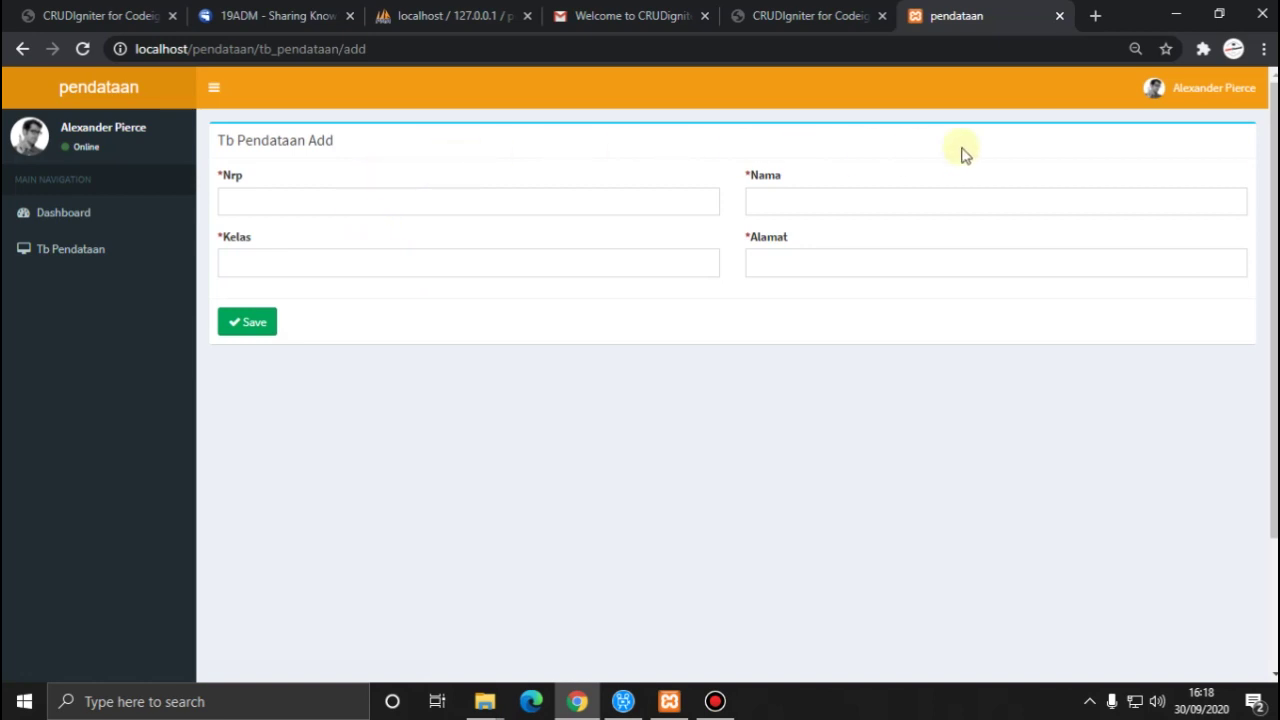
left_click(302, 205)
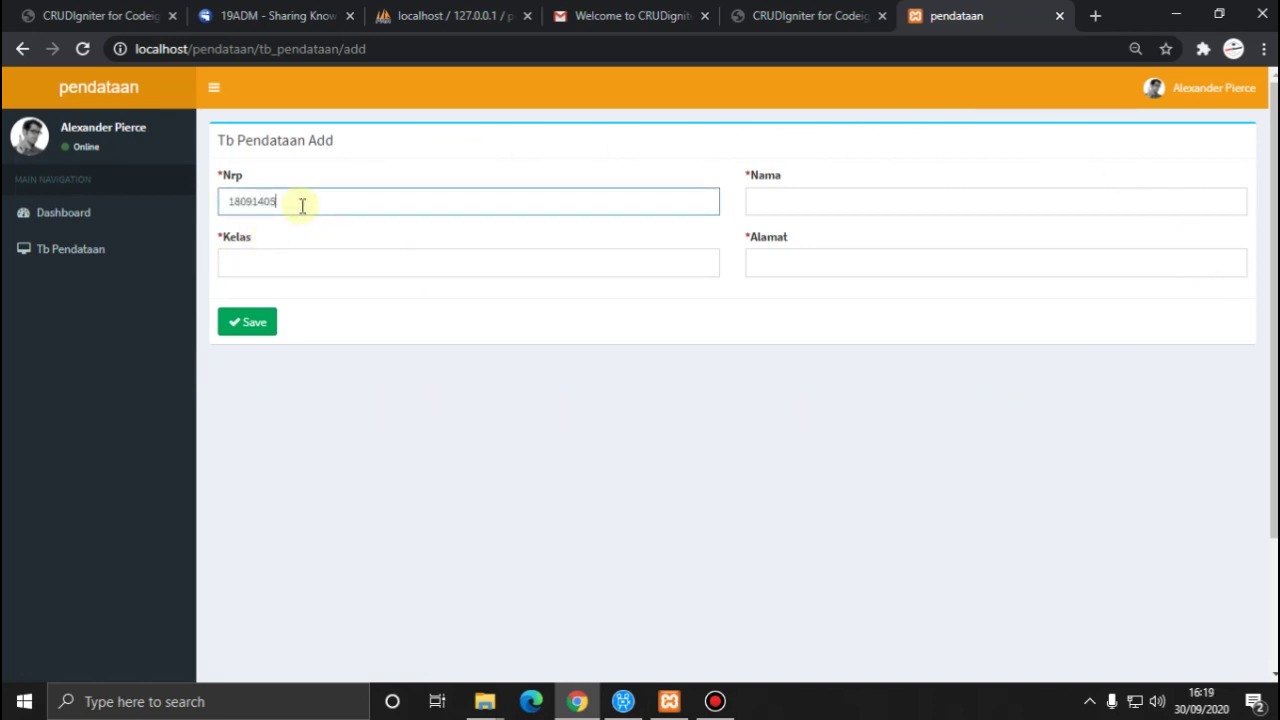
left_click(871, 202)
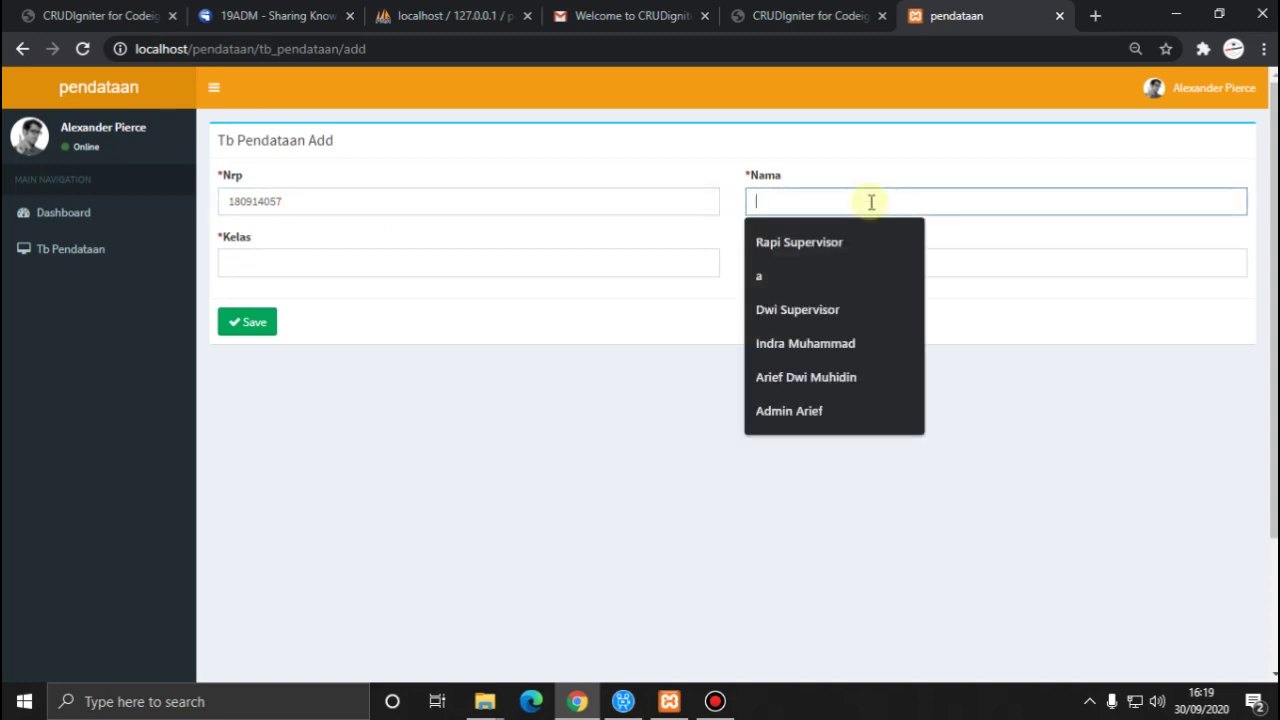
left_click(820, 377)
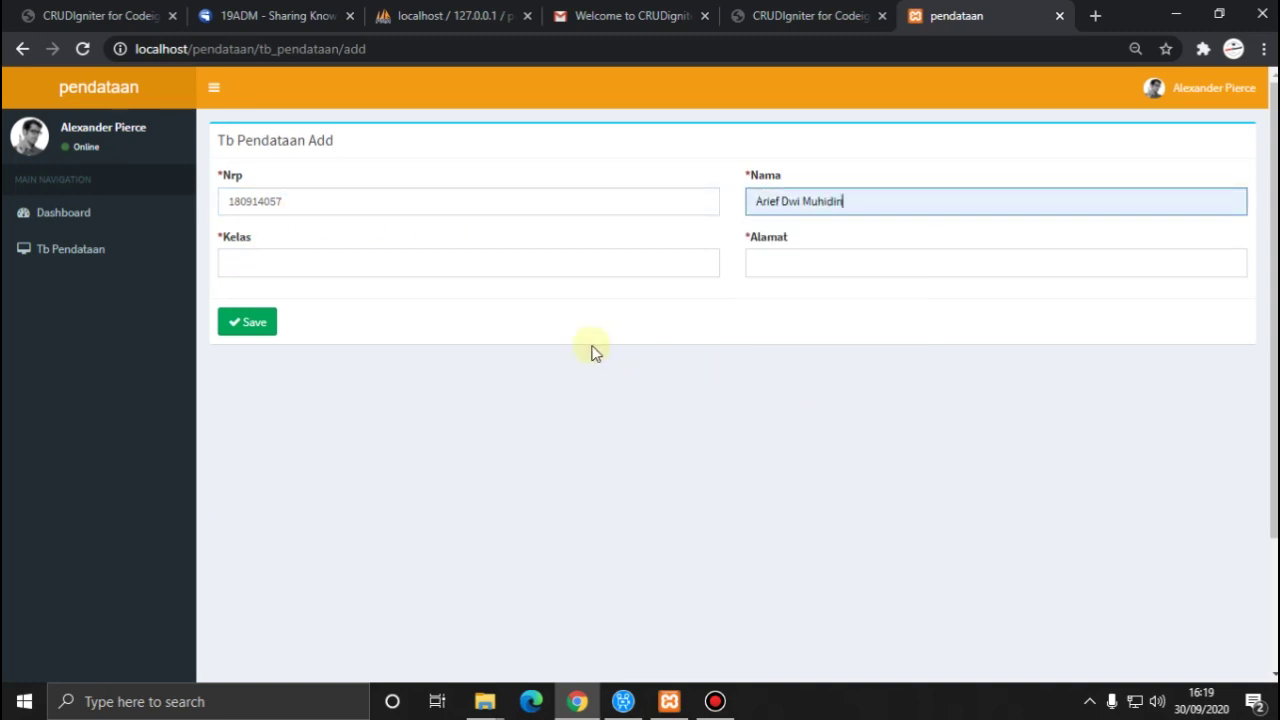
left_click(543, 268)
left_click(387, 302)
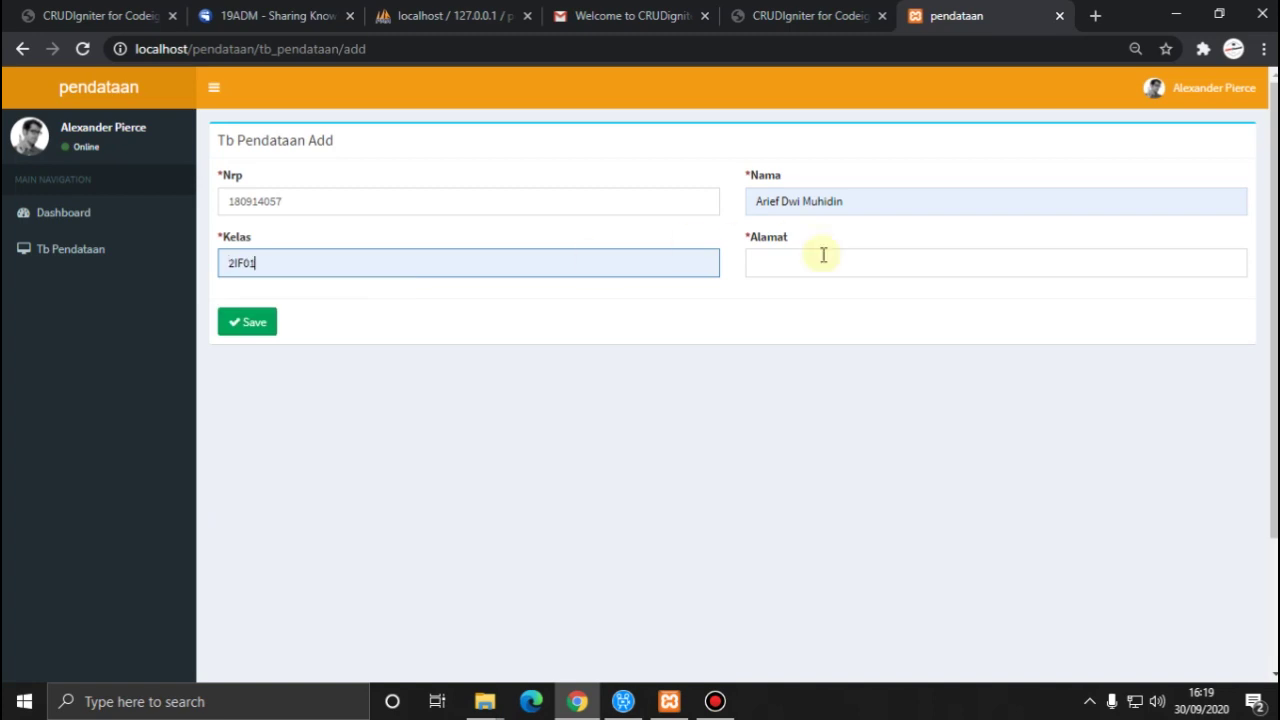
left_click(822, 265)
type("Bandung")
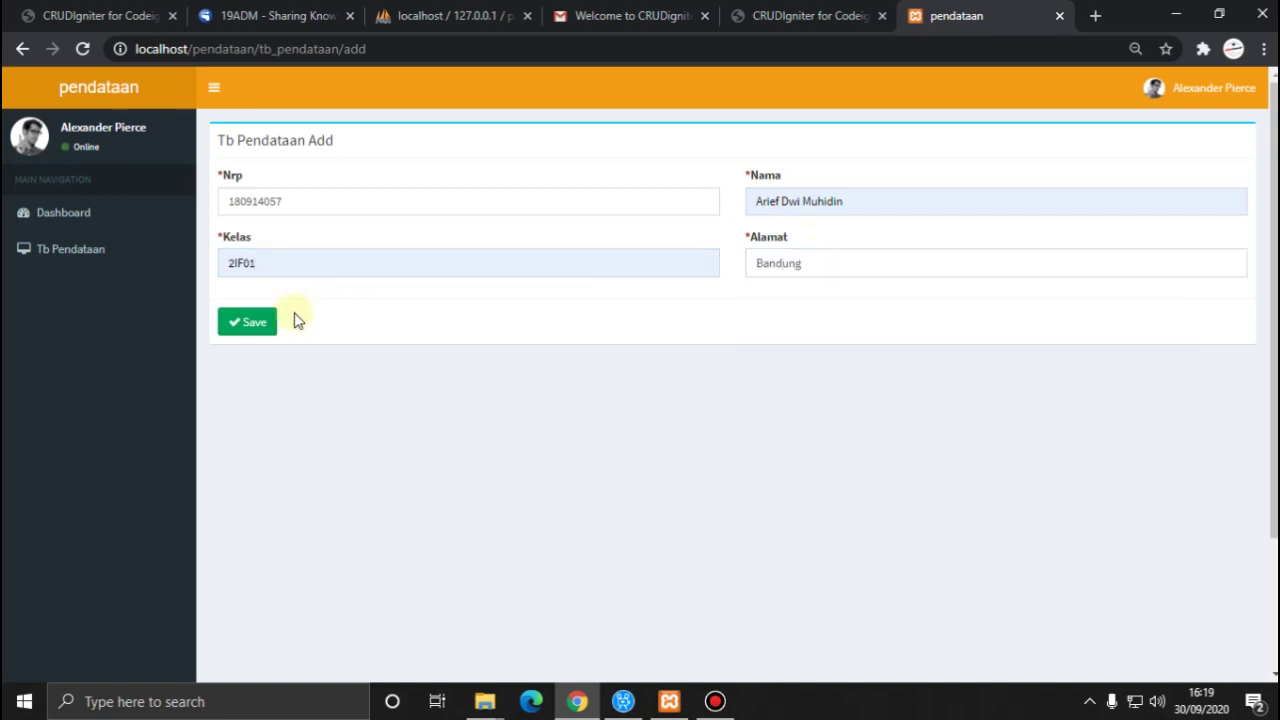
left_click(266, 322)
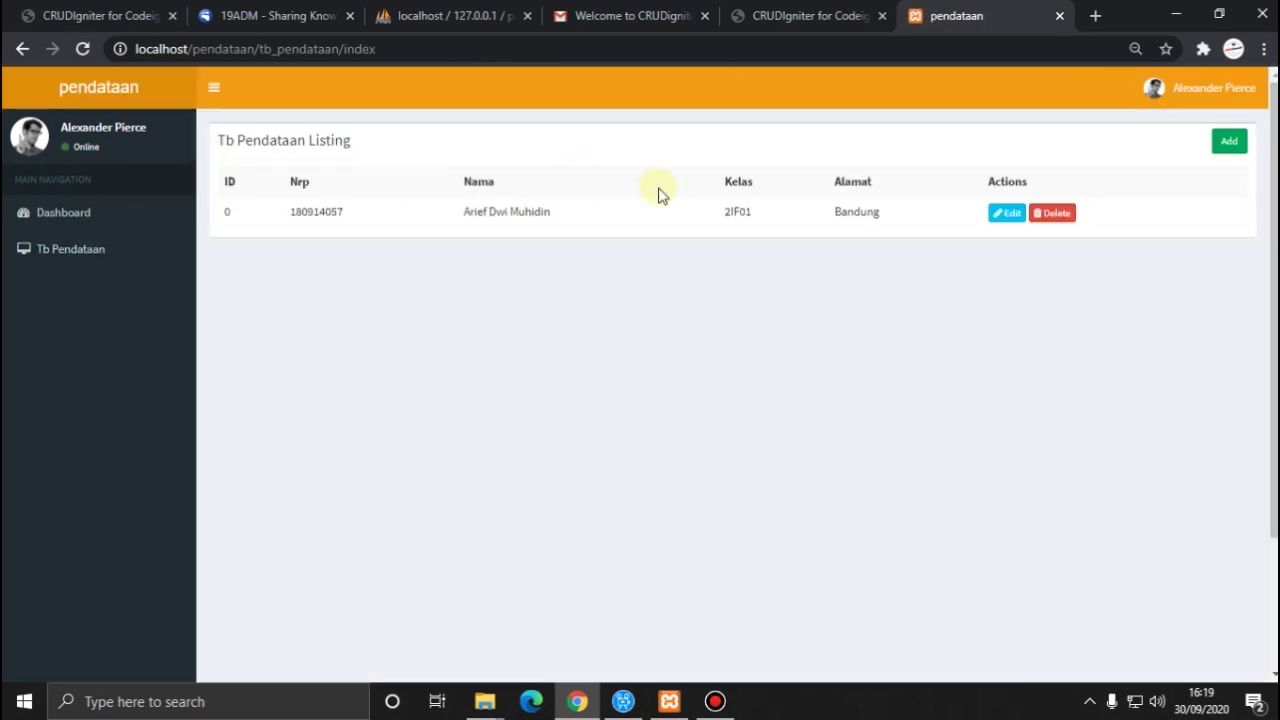
Edit the student record, replacing the address Bandung with Garut.
left_click(997, 217)
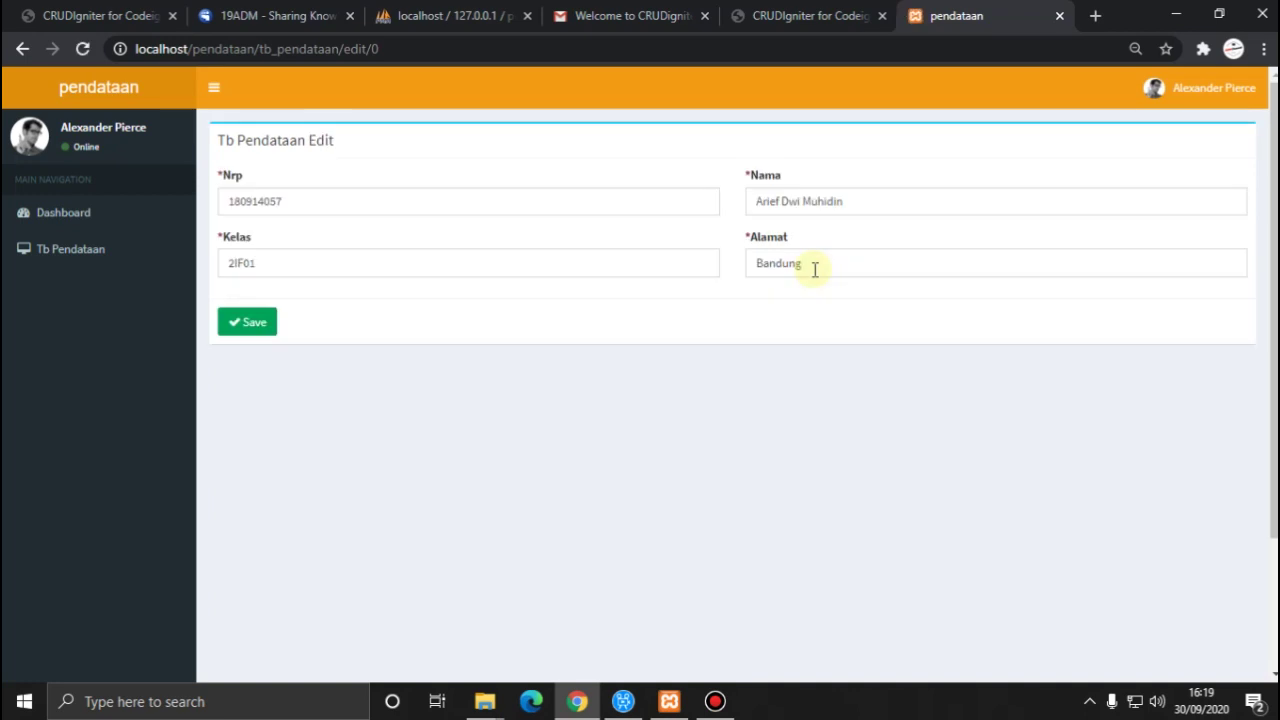
left_click(838, 267)
mouse_move(737, 271)
left_mouse_down()
mouse_move(829, 257)
mouse_move(709, 274)
left_mouse_up()
left_click(829, 262)
type("Garut")
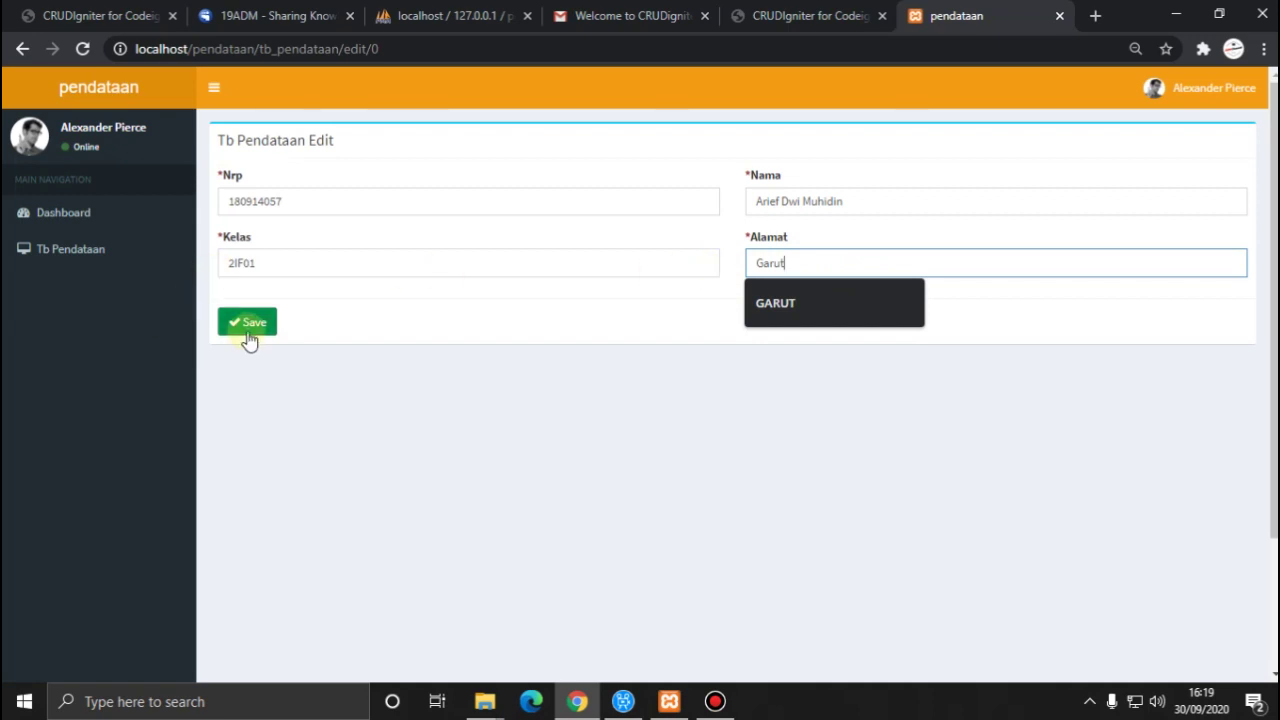
Save the Garut address, delete the record from the listing, and return to the Dashboard.
left_click(248, 331)
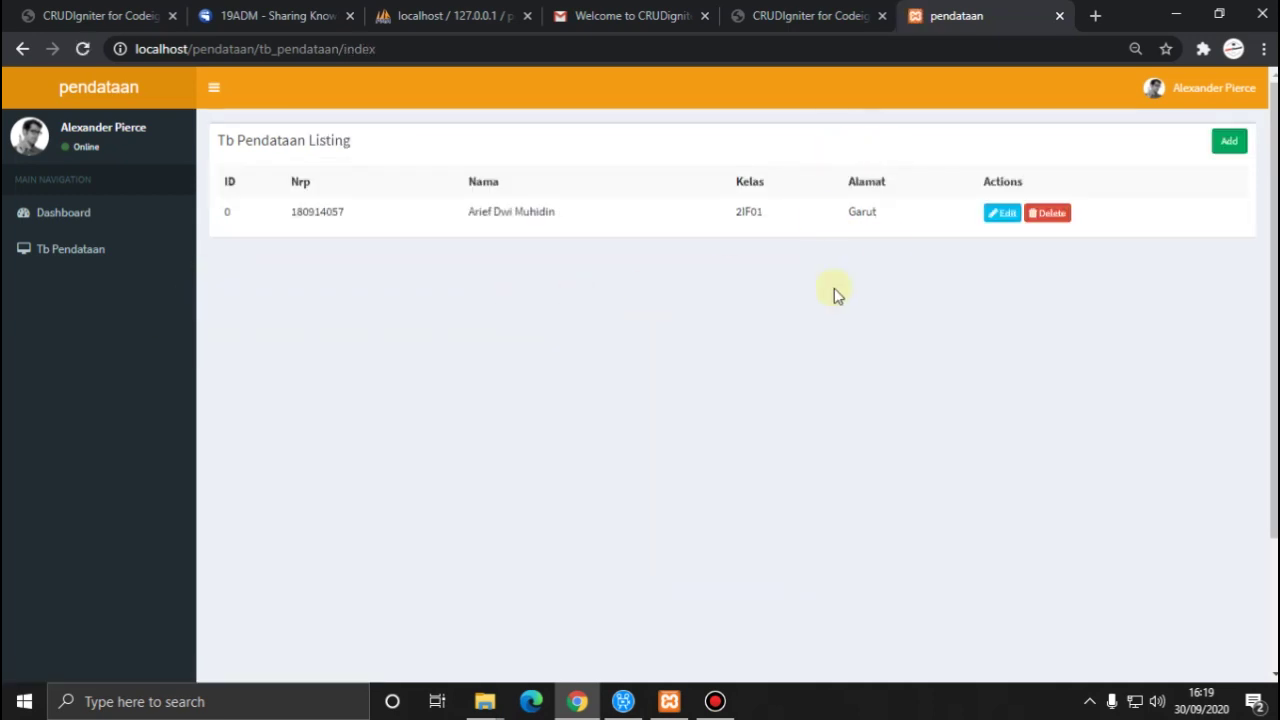
left_click(1052, 215)
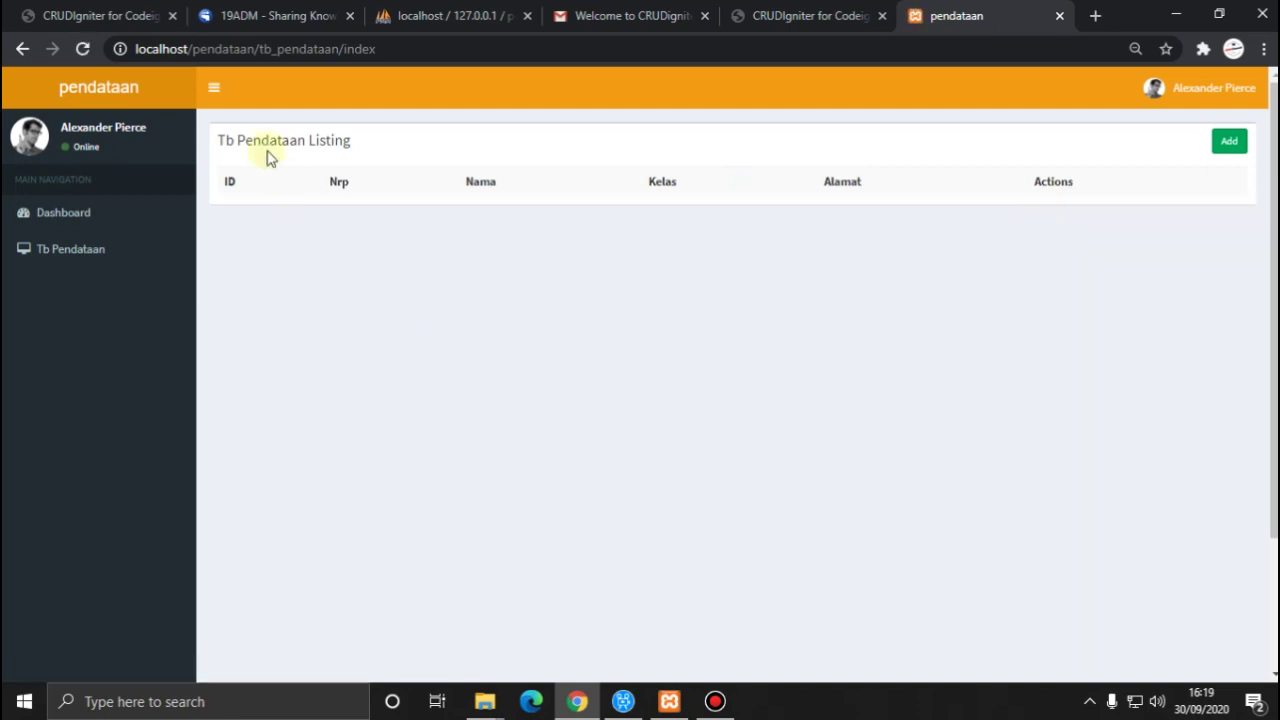
left_click(142, 216)
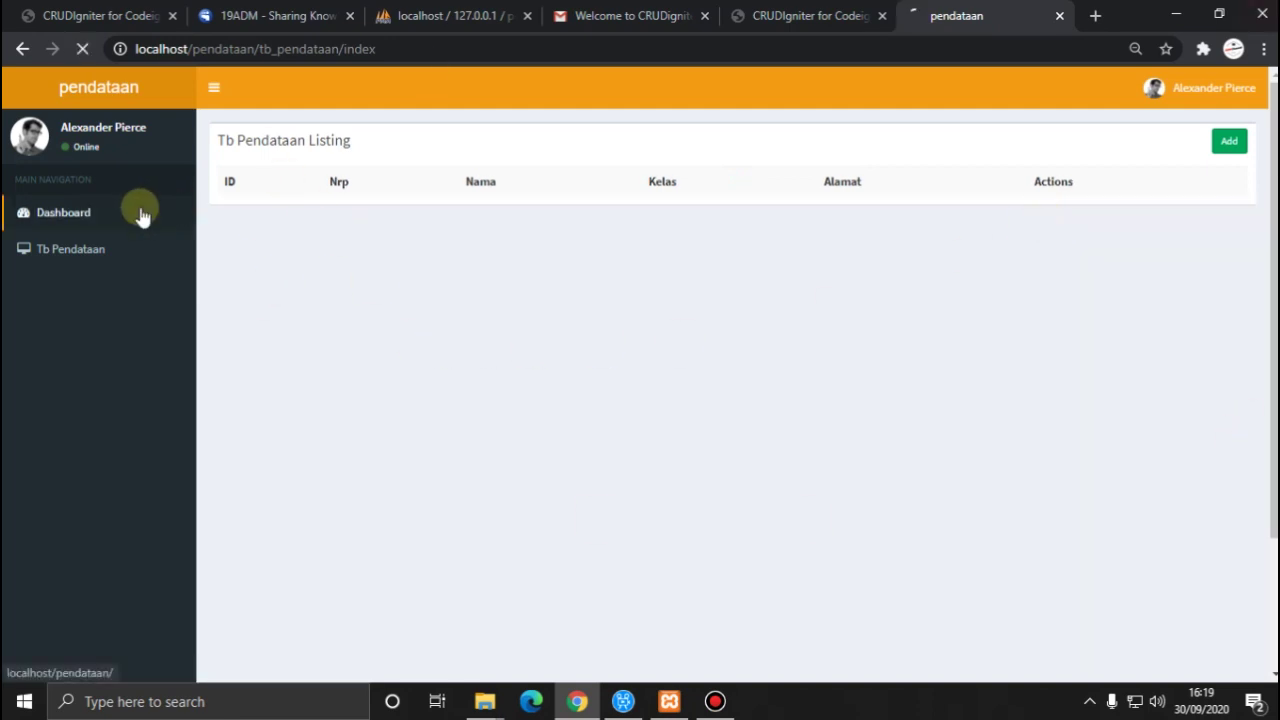